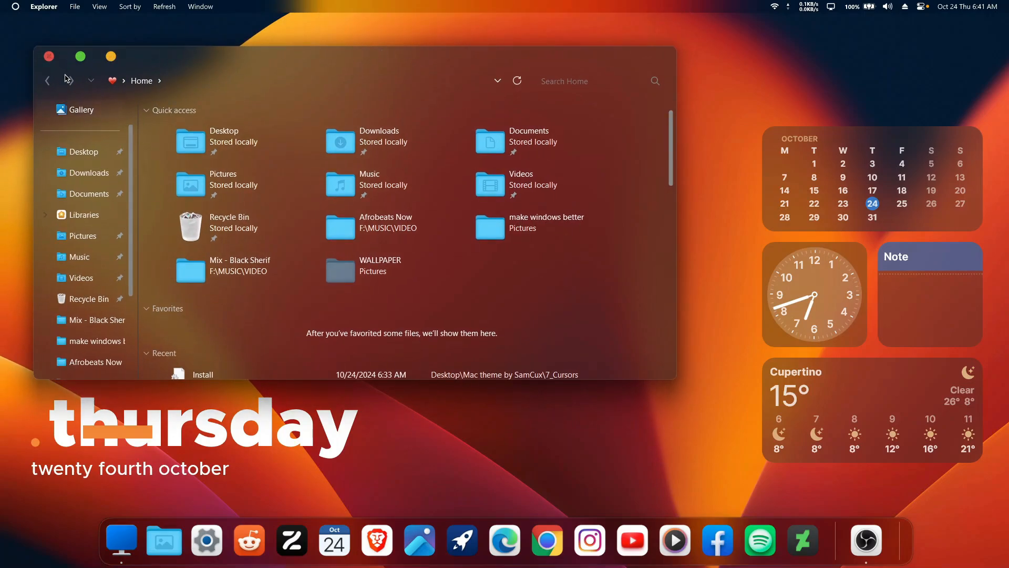
View the drives under This PC in the open file window and close the window.
scroll(84, 174, down, 3)
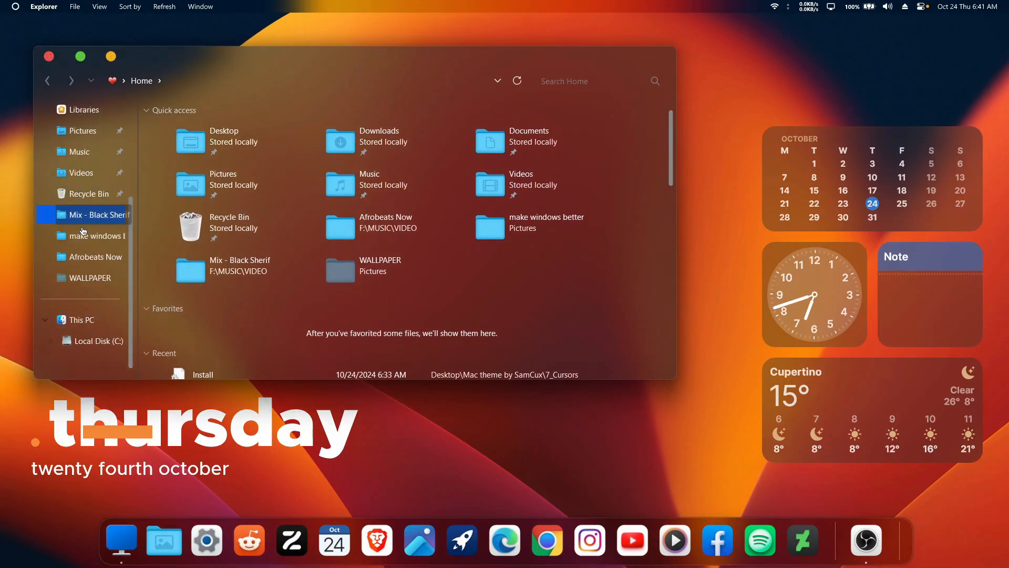
click(82, 320)
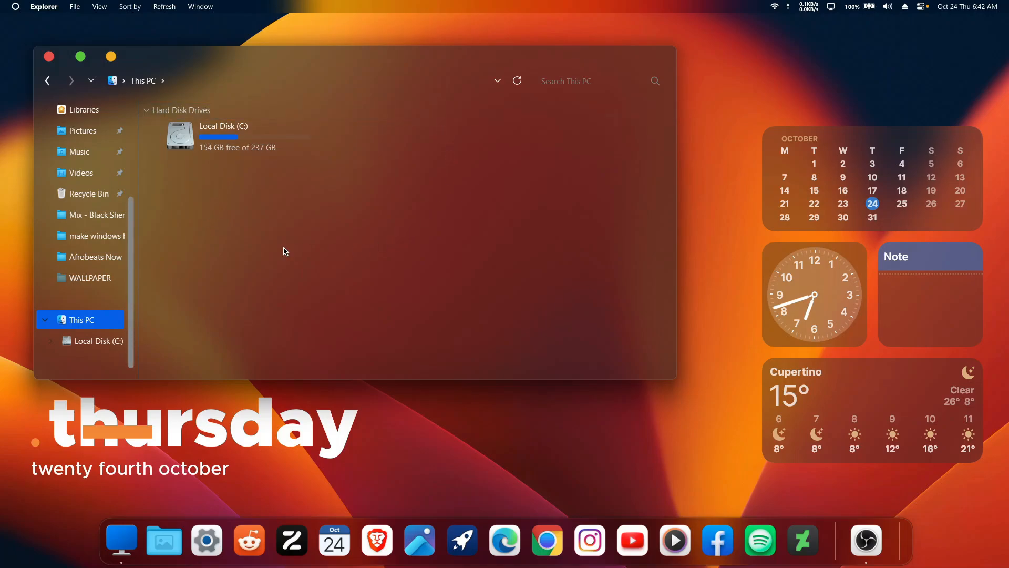
click(49, 55)
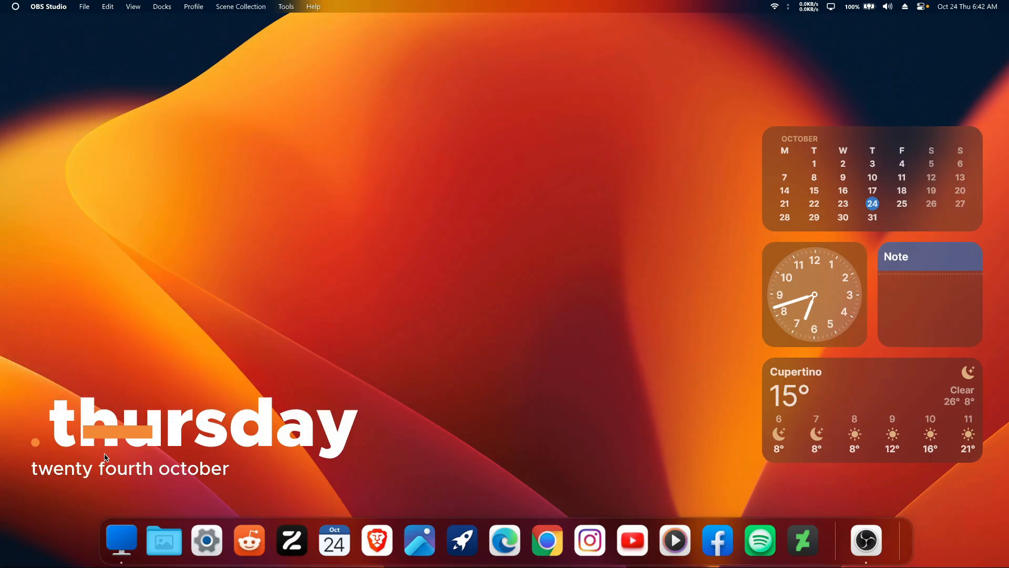
Show the dock's calendar and leaf through the Launchpad's app pages before returning to the desktop.
click(334, 540)
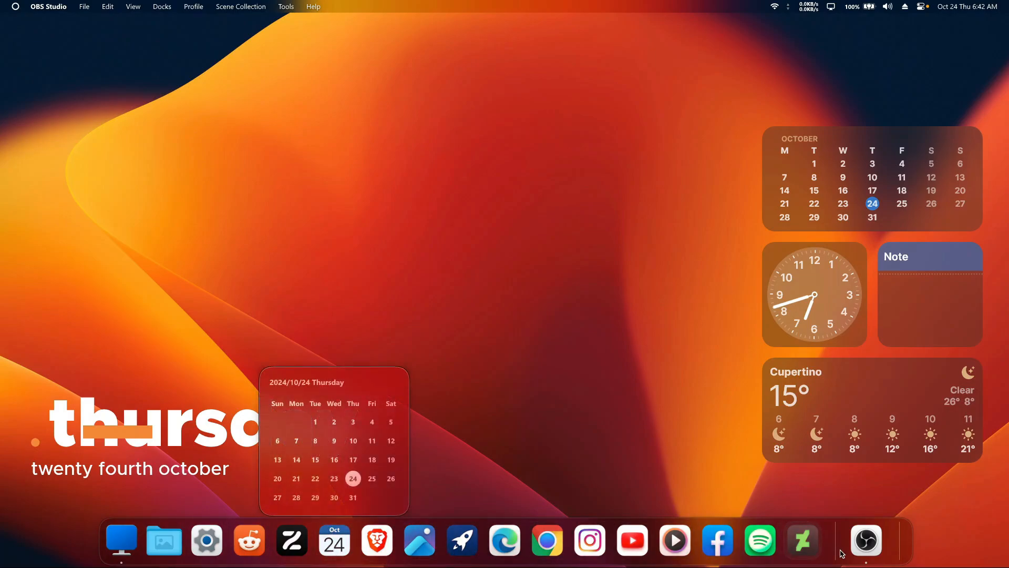
click(873, 548)
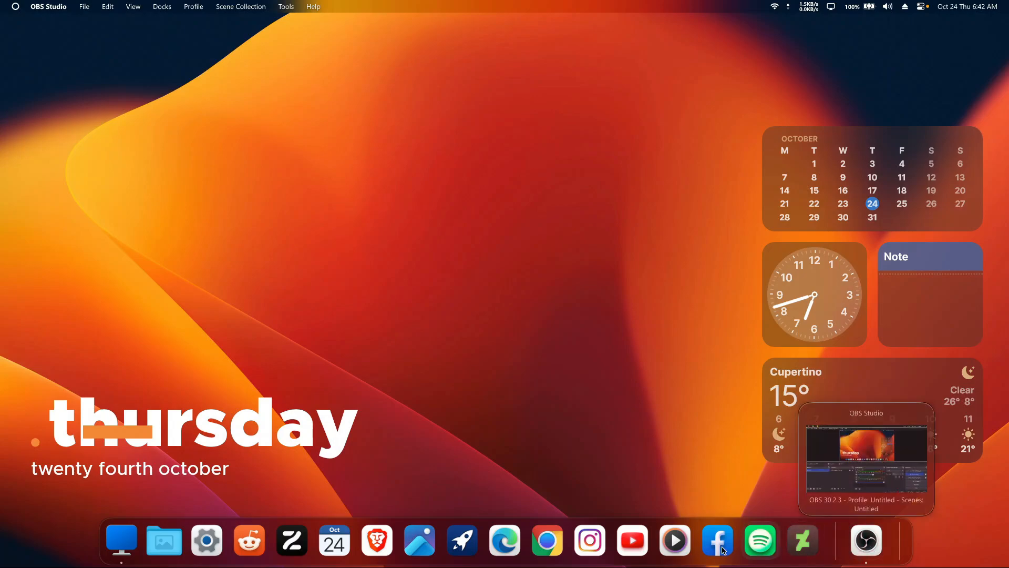
click(462, 540)
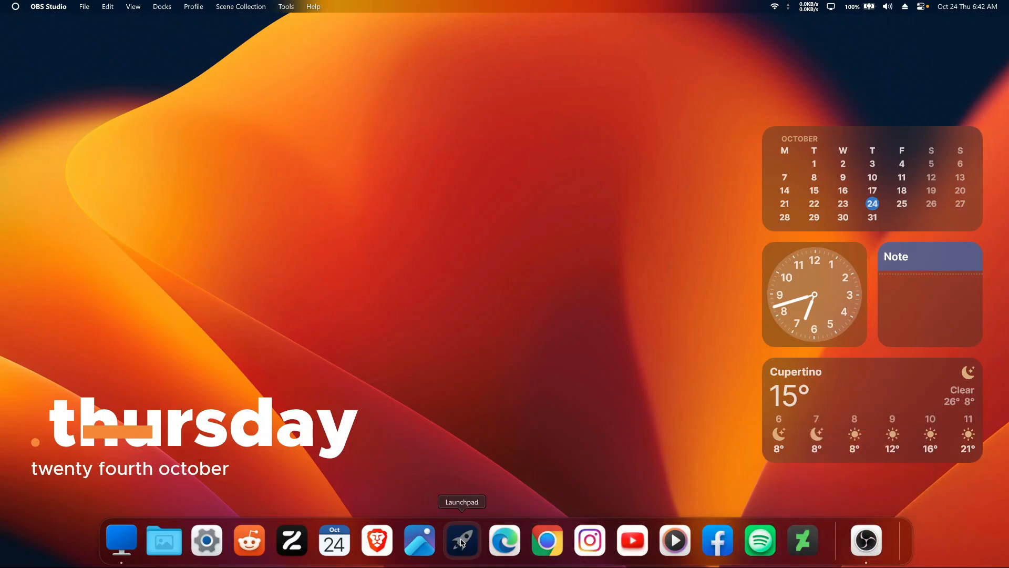
scroll(560, 217, down, 2)
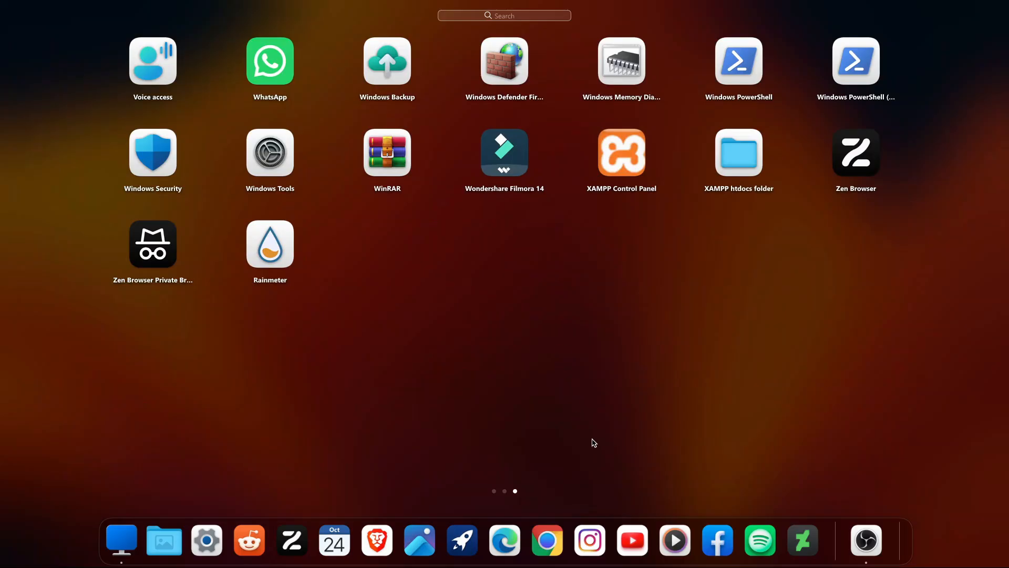
click(594, 443)
Try the weather widget in the Small and Large sizes and return it to Medium.
right_click(847, 384)
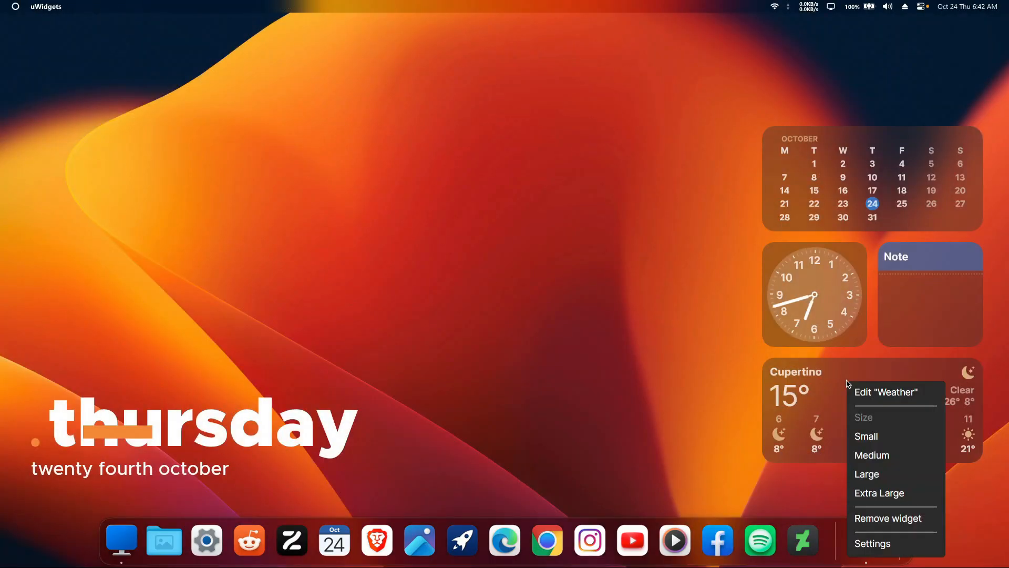
click(861, 435)
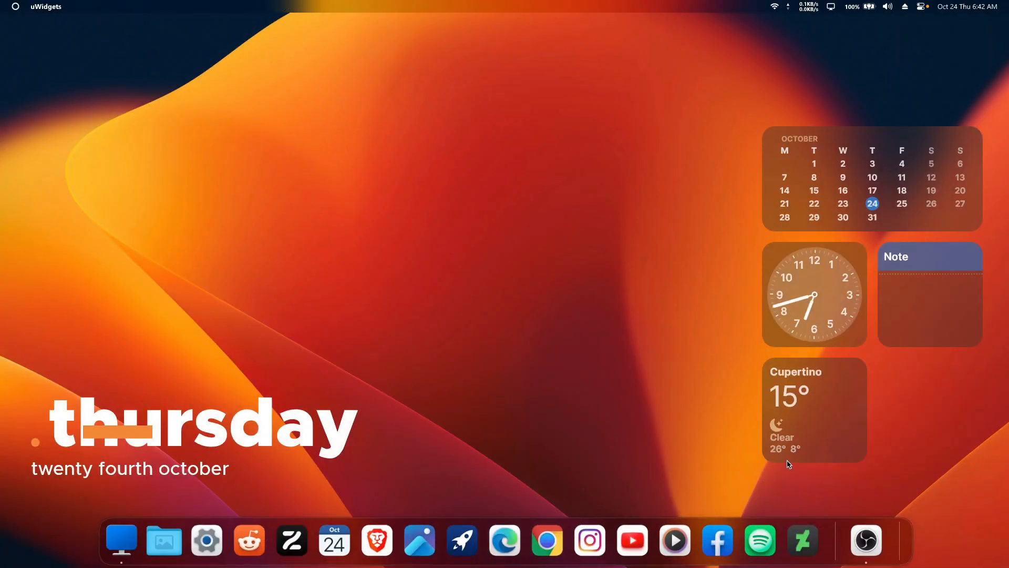
right_click(807, 416)
click(857, 328)
right_click(825, 389)
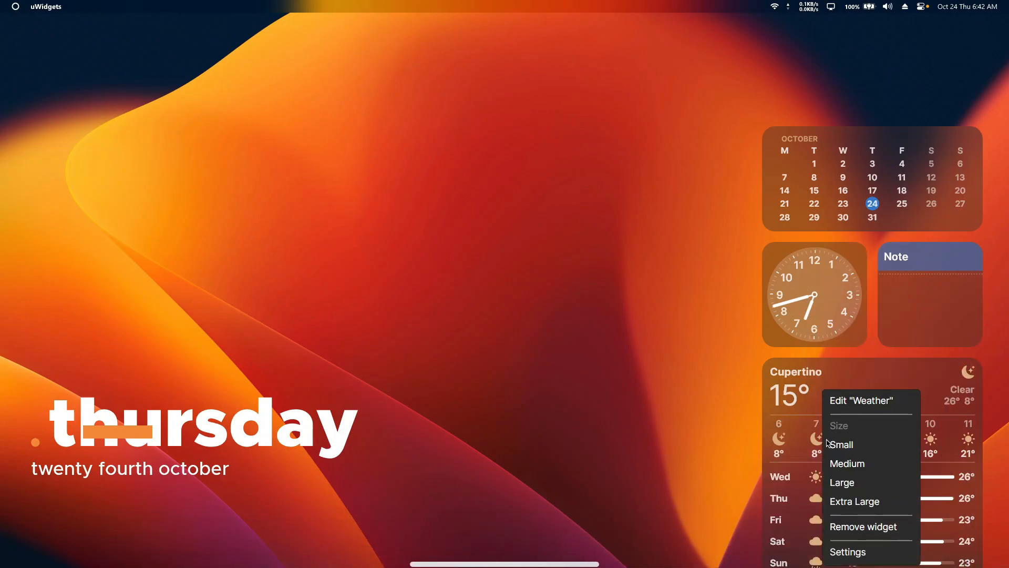
click(862, 463)
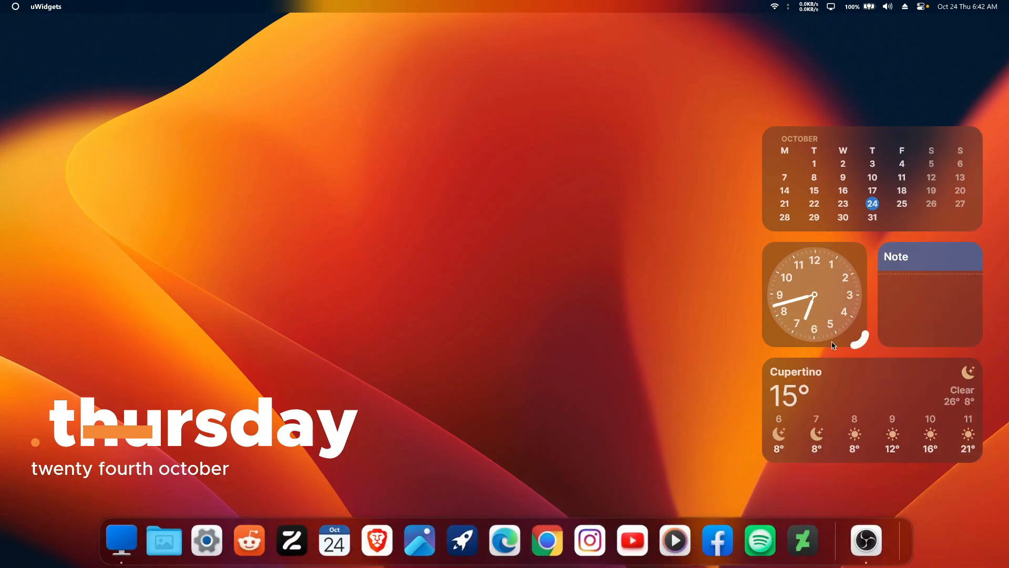
Look at the Wi-Fi and battery status details and close them again.
click(776, 7)
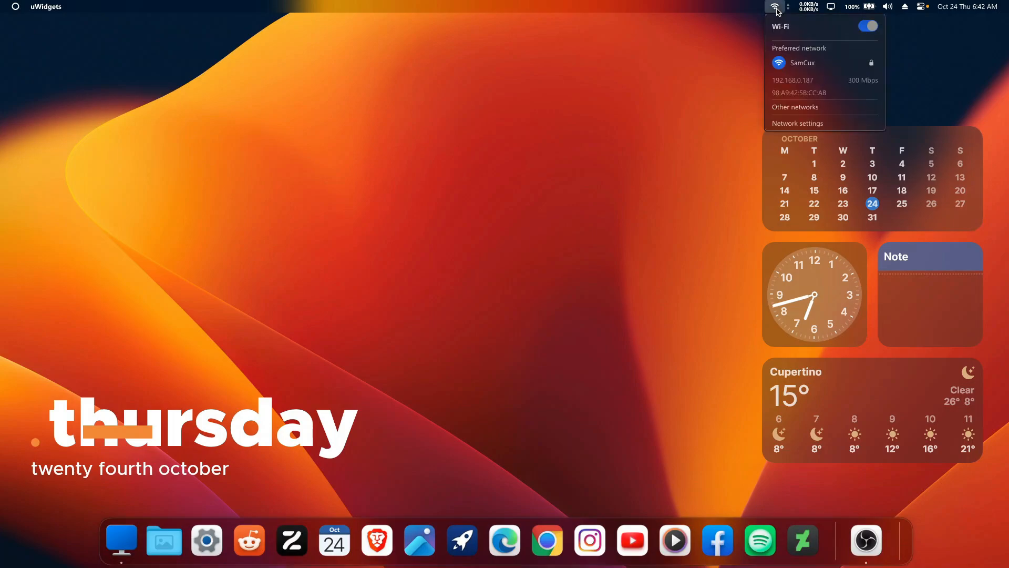
click(775, 7)
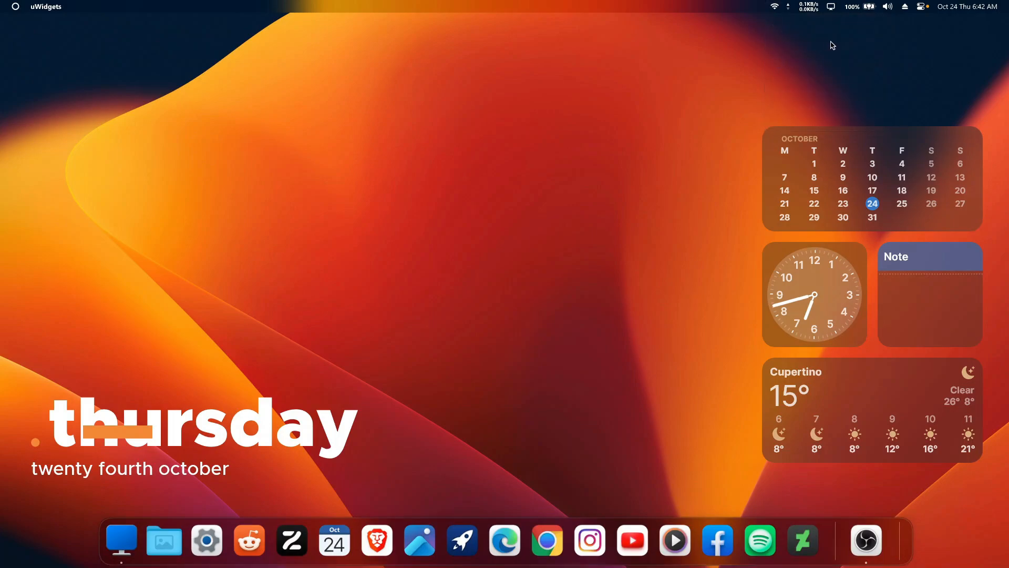
click(876, 8)
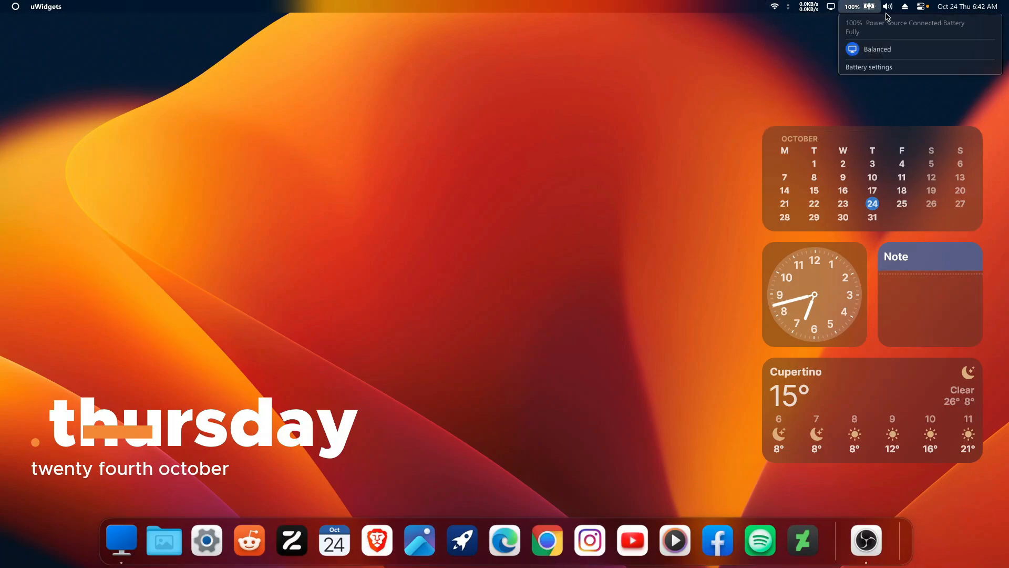
click(879, 9)
Examine the control center, including its Wi-Fi details and its display and sound controls, and close it.
click(922, 7)
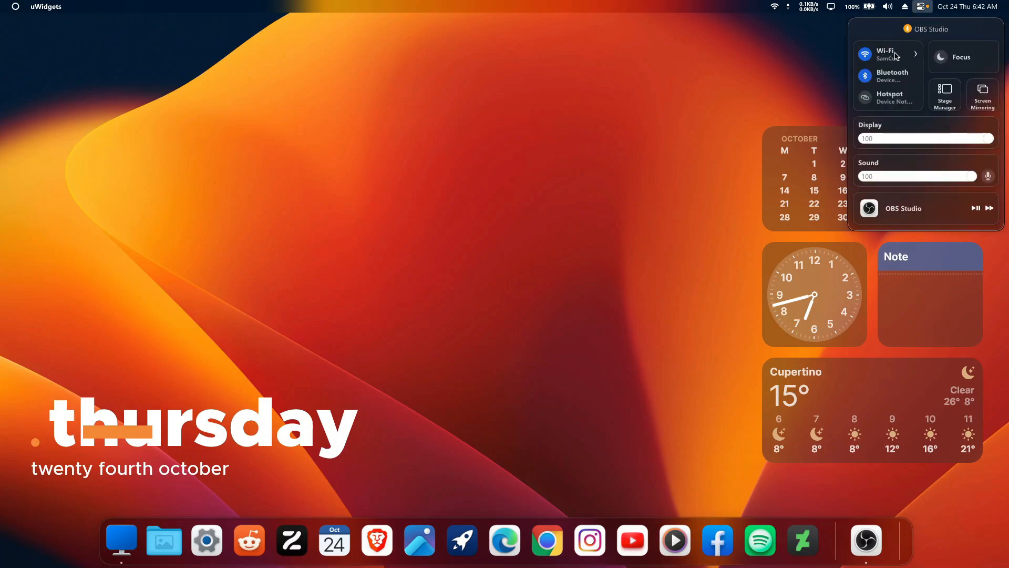
click(912, 54)
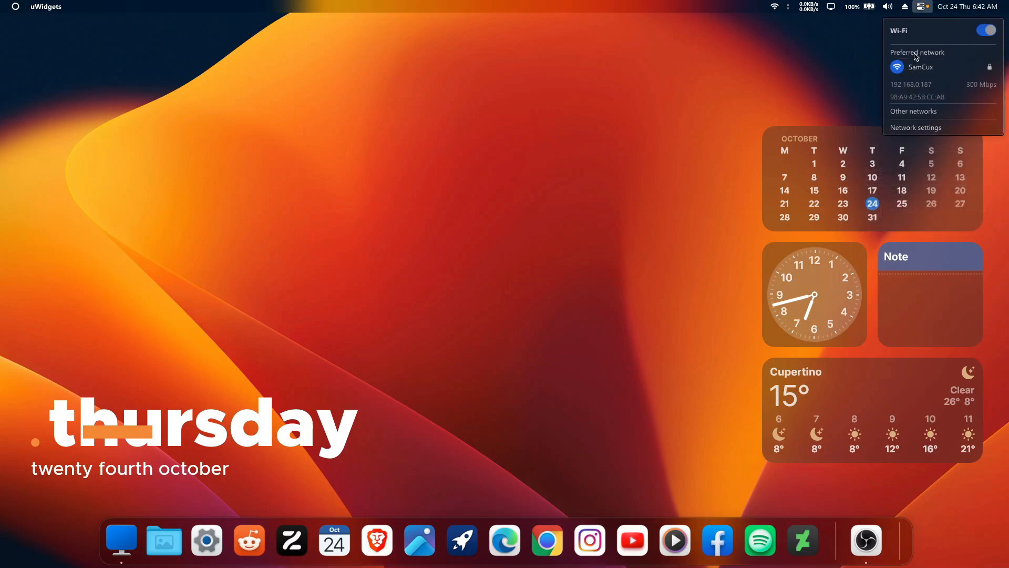
click(908, 7)
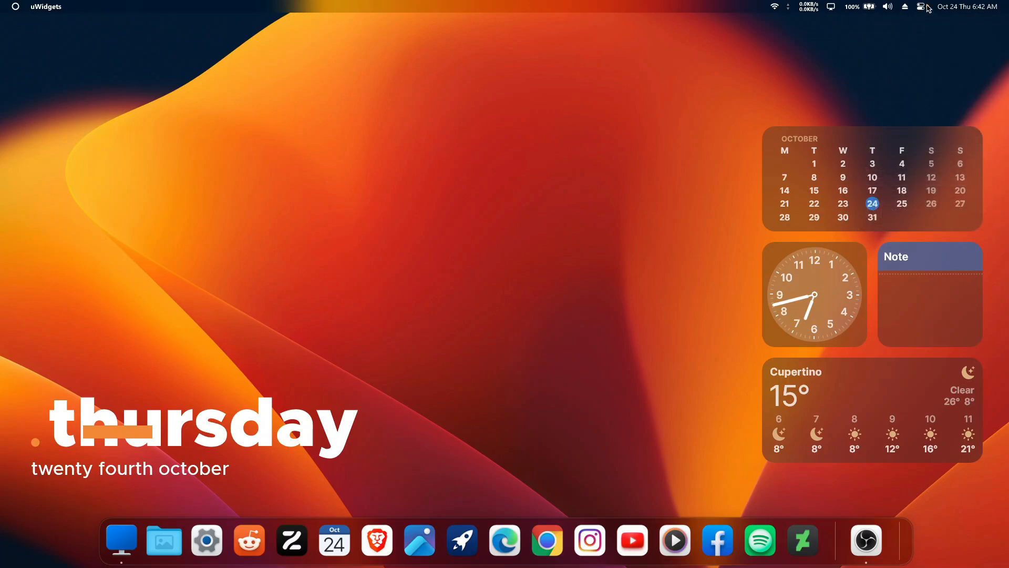
click(922, 7)
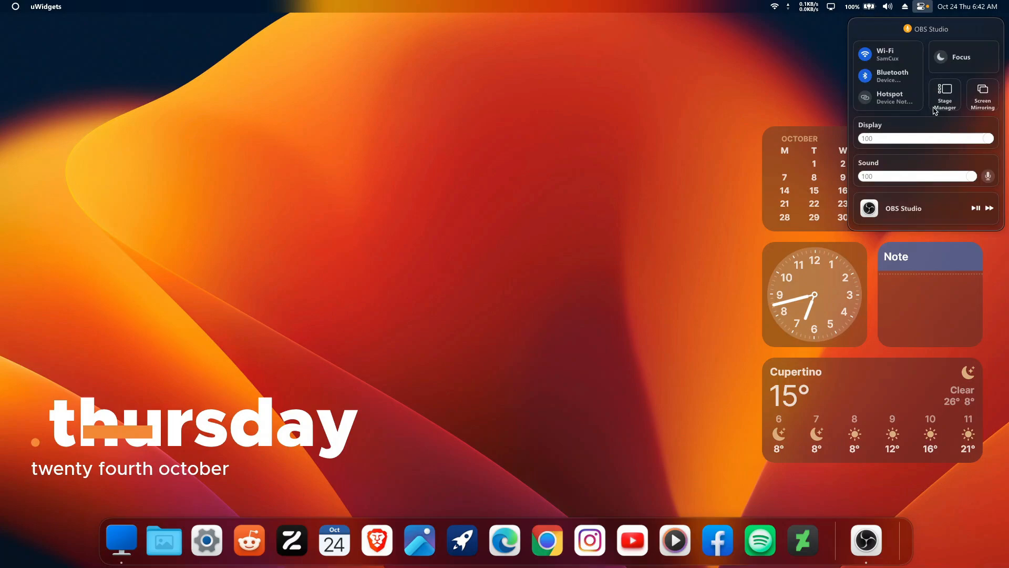
click(990, 125)
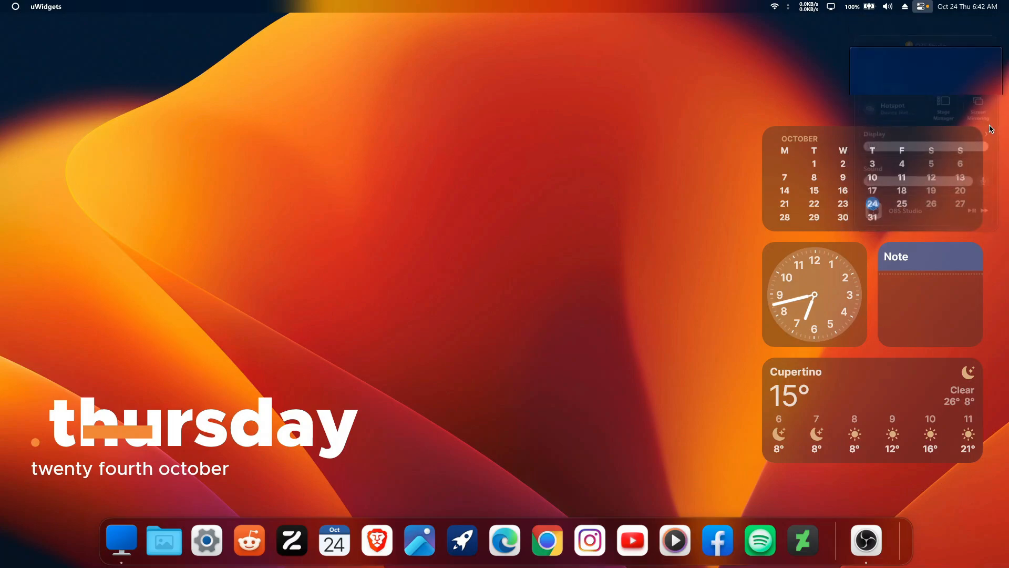
click(924, 9)
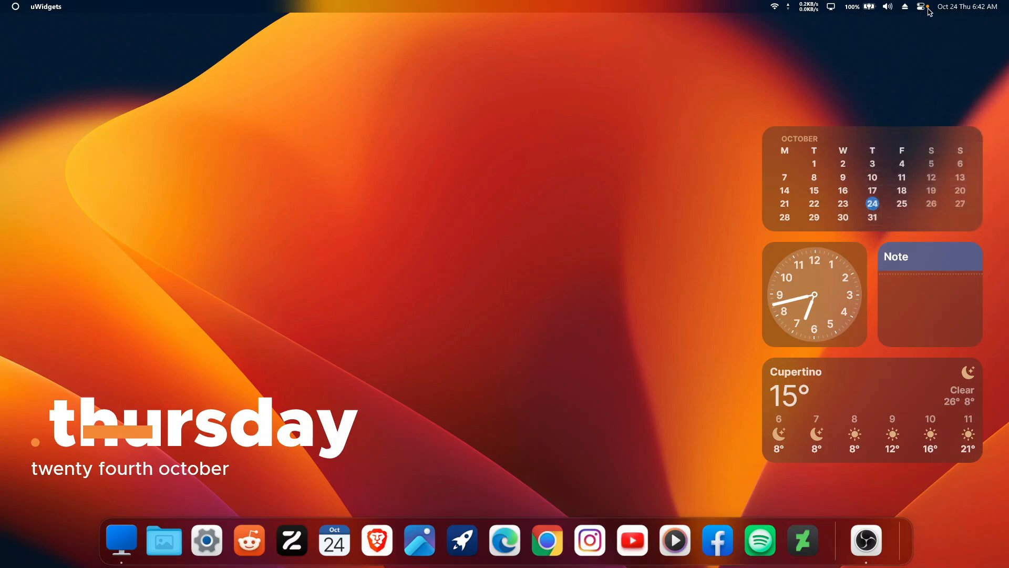
click(921, 6)
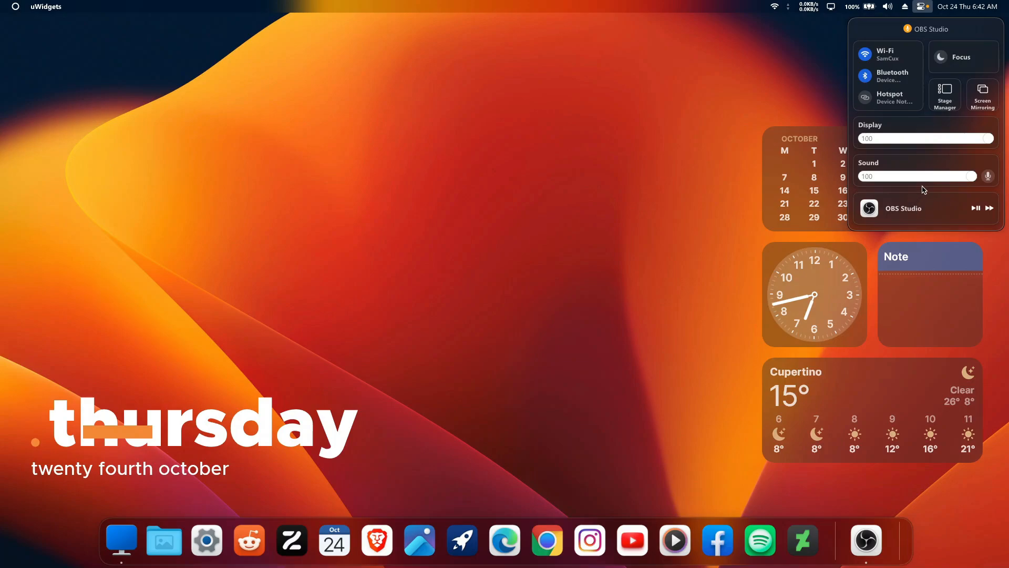
click(722, 310)
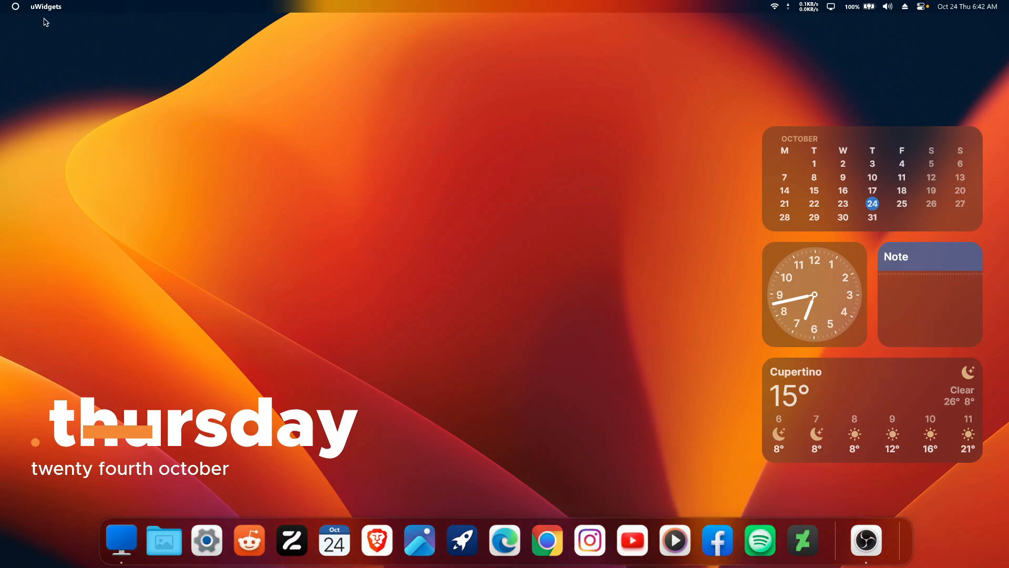
View the About This PC summary, open its further system information, and close the Settings window.
click(15, 6)
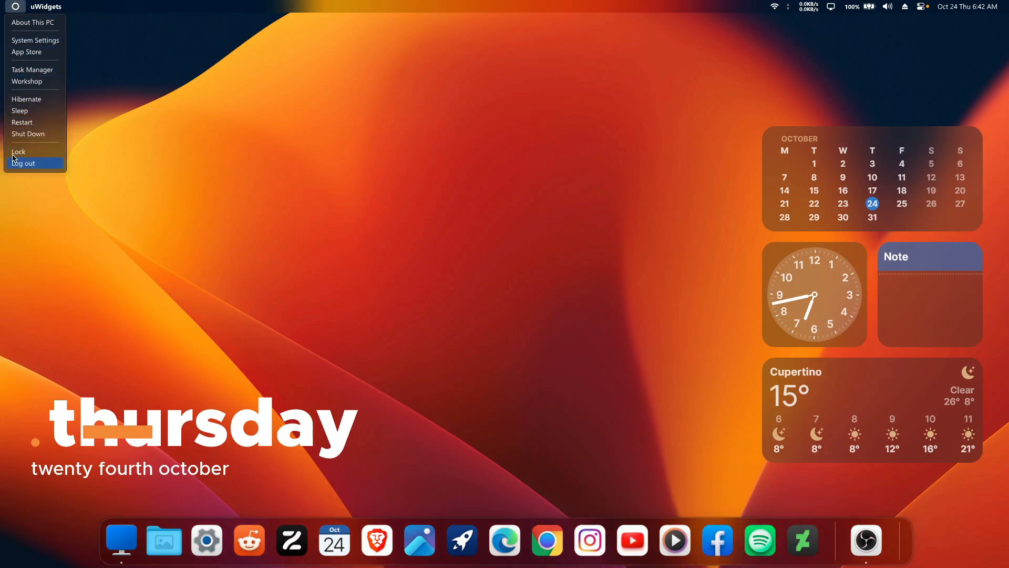
click(39, 23)
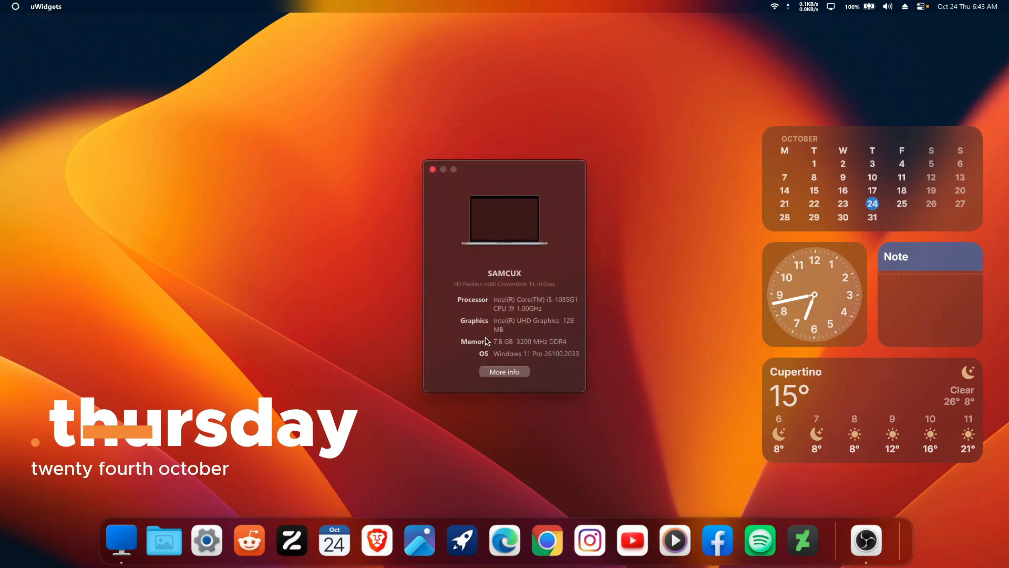
click(503, 372)
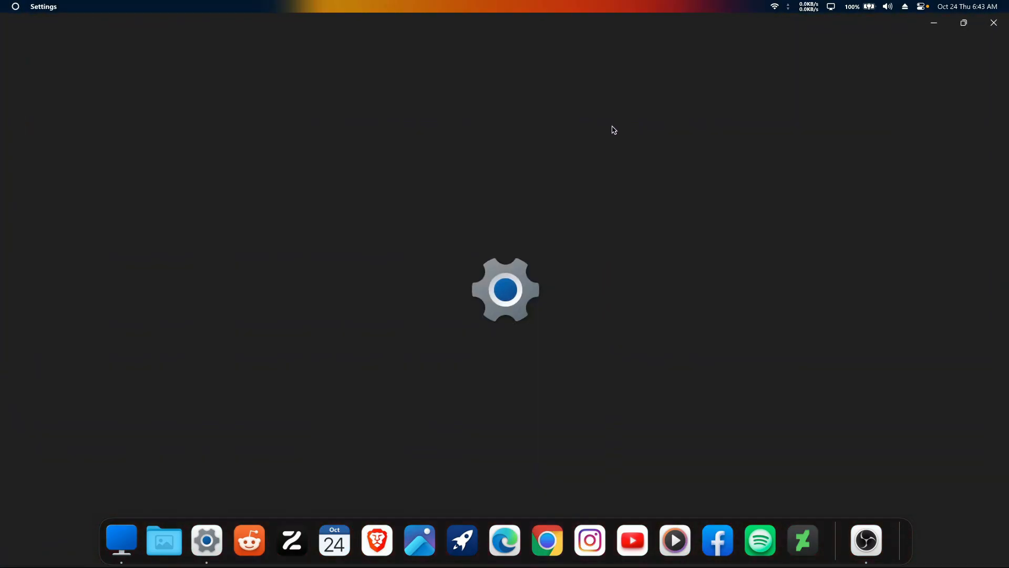
click(993, 23)
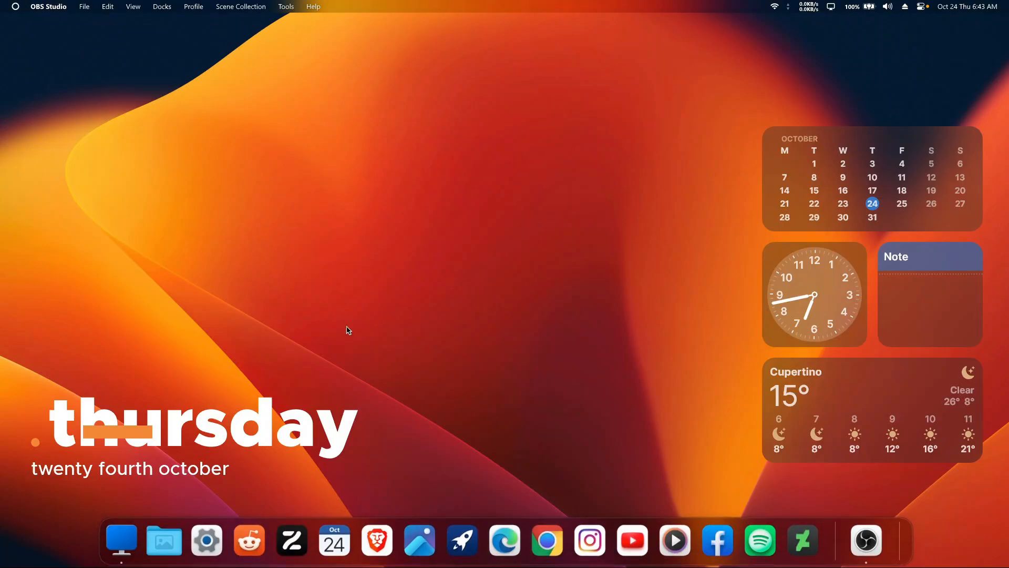
Open a file explorer window, view it maximized and at its normal size, and close it.
click(132, 546)
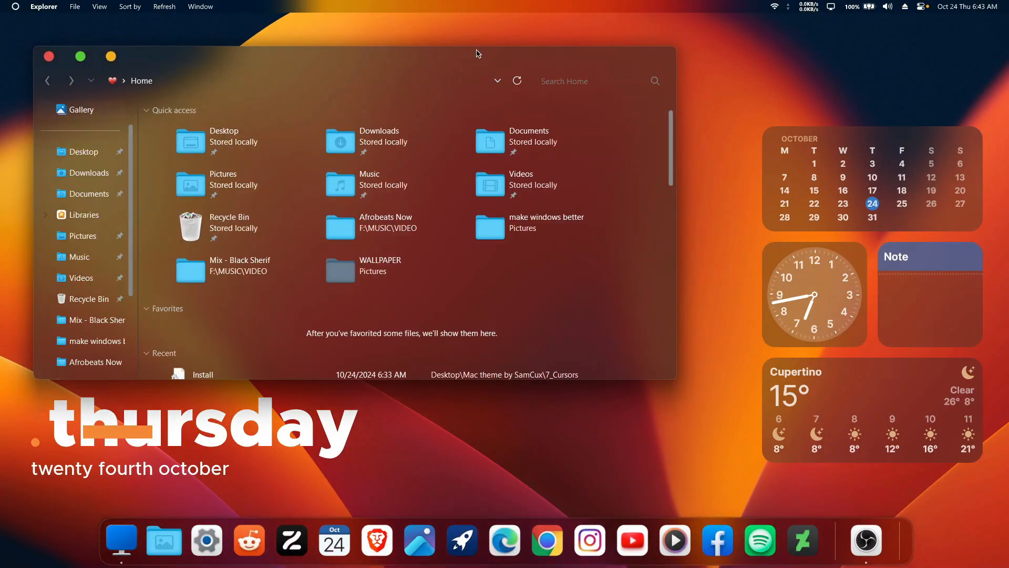
double_click(361, 57)
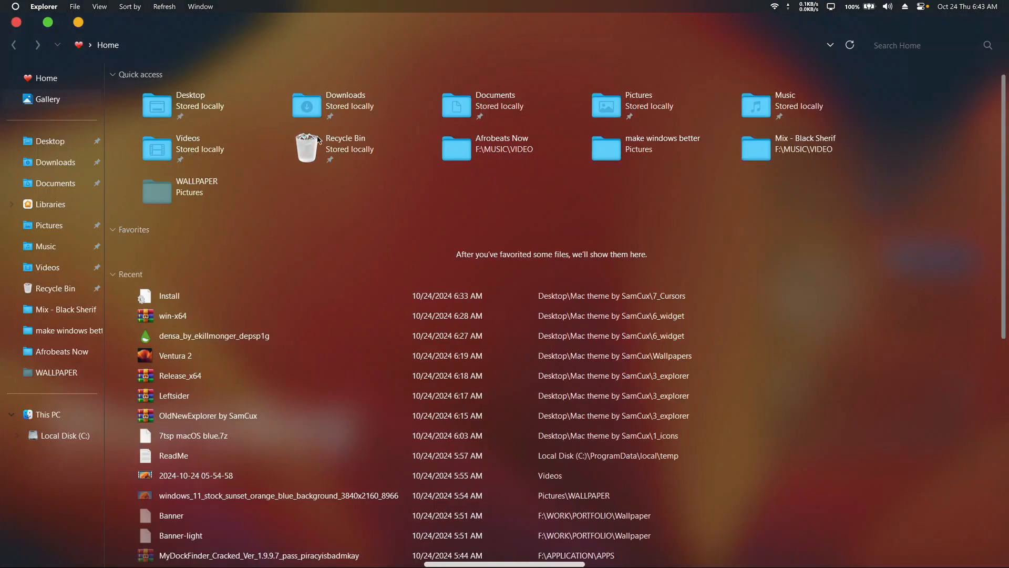
mouse_move(450, 565)
mouse_move(493, 565)
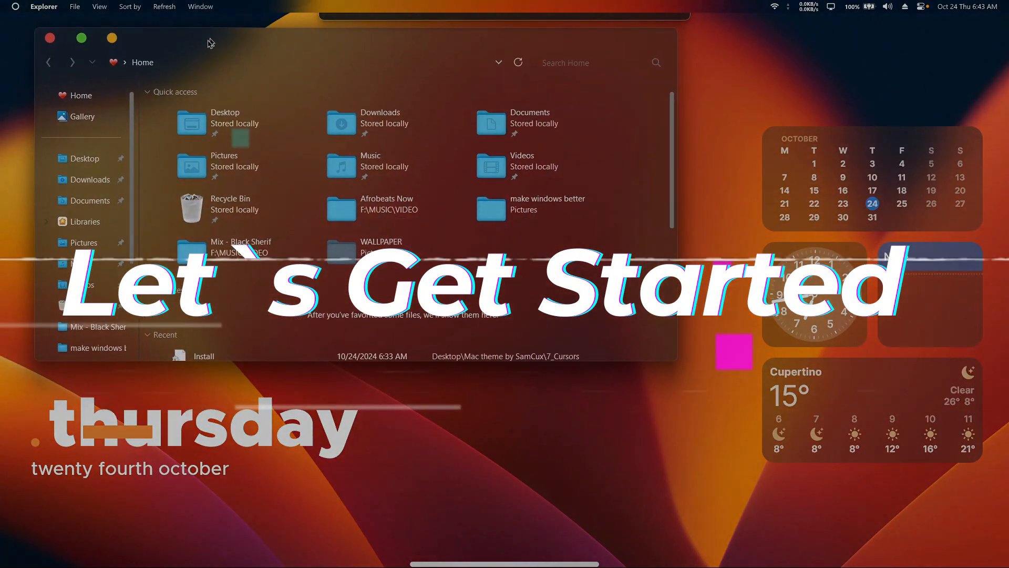
drag(210, 43, 203, 48)
click(43, 42)
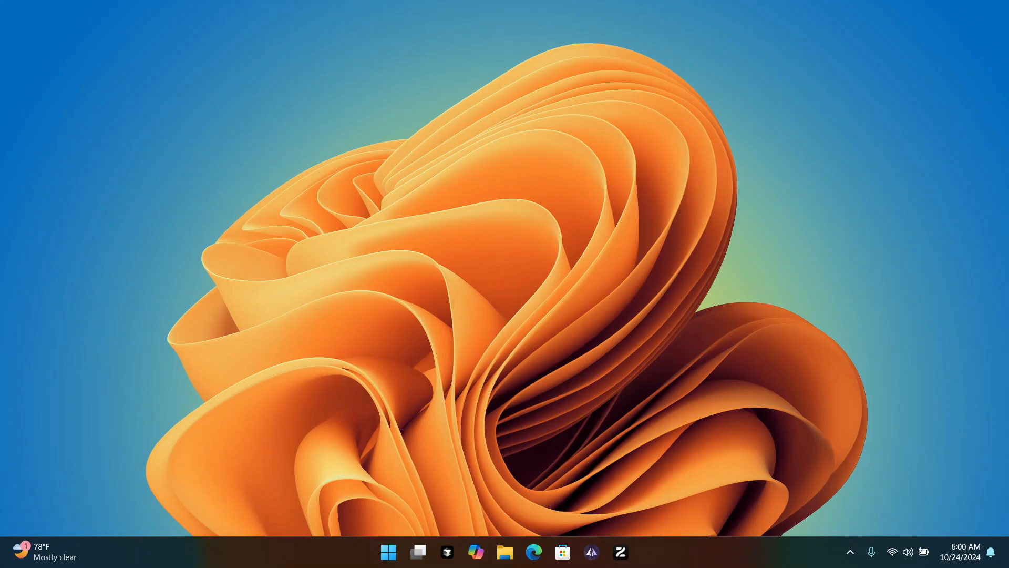
Search for "create", open the Create a restore point settings, and move the System Properties dialog to the middle of the desktop.
click(394, 549)
click(394, 549)
click(394, 549)
text(create)
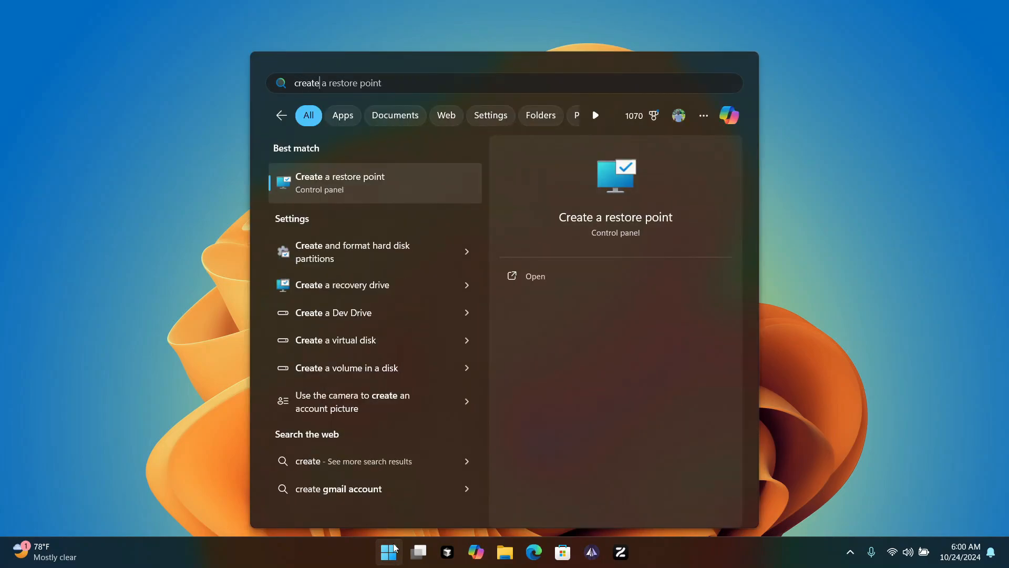
click(354, 191)
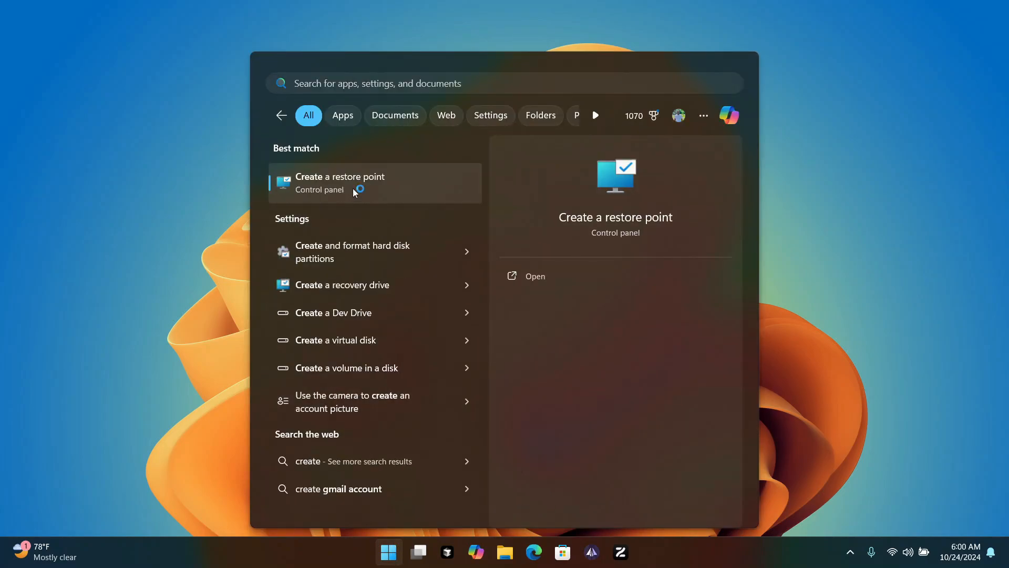
drag(175, 27, 509, 100)
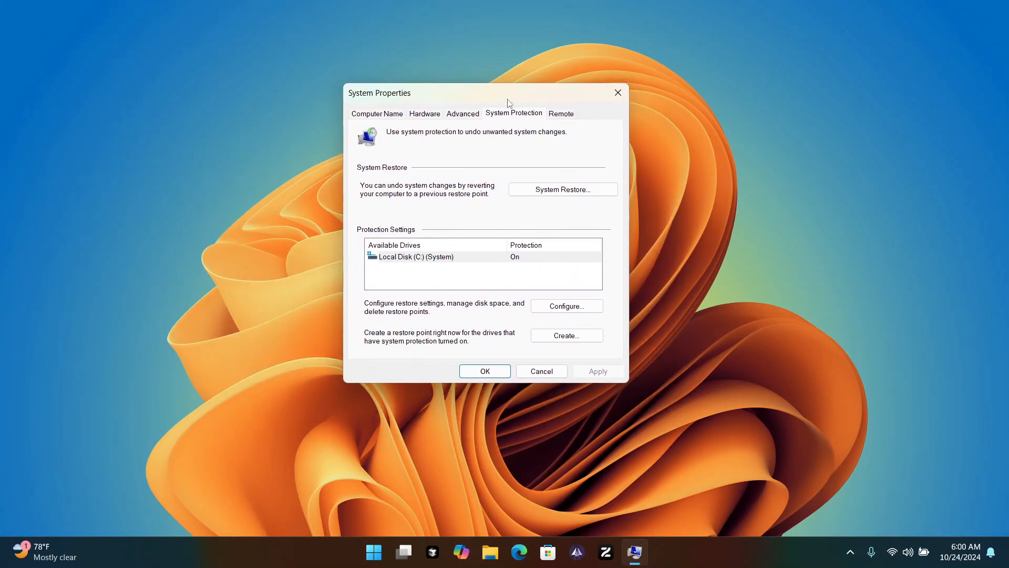
Adjust the maximum disk space used by system protection on Local Disk (C:) and save the setting.
click(580, 307)
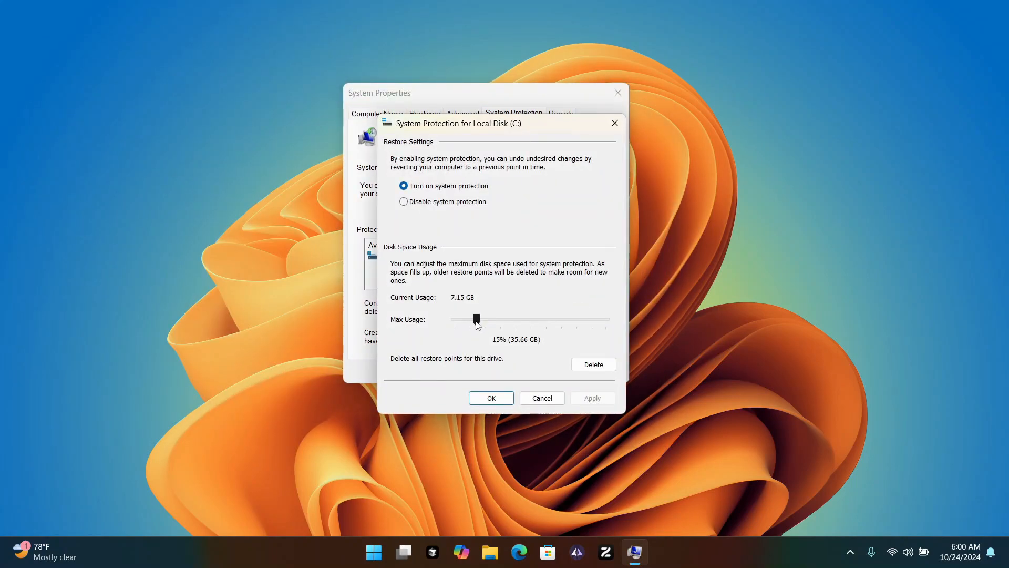
drag(477, 321, 485, 322)
click(491, 398)
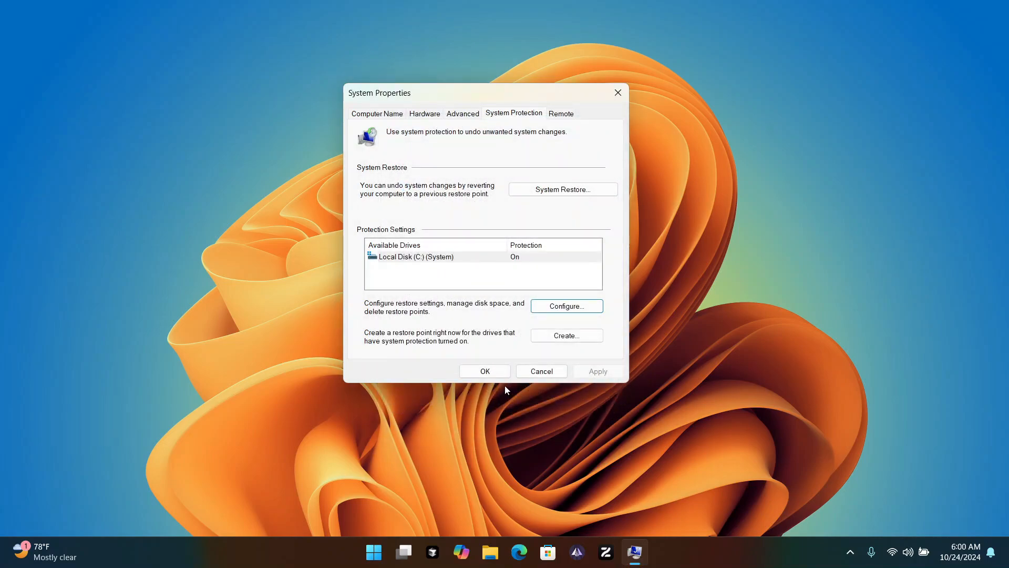
Create a restore point described as "go back to windows 11" and close the System Properties dialog.
click(570, 338)
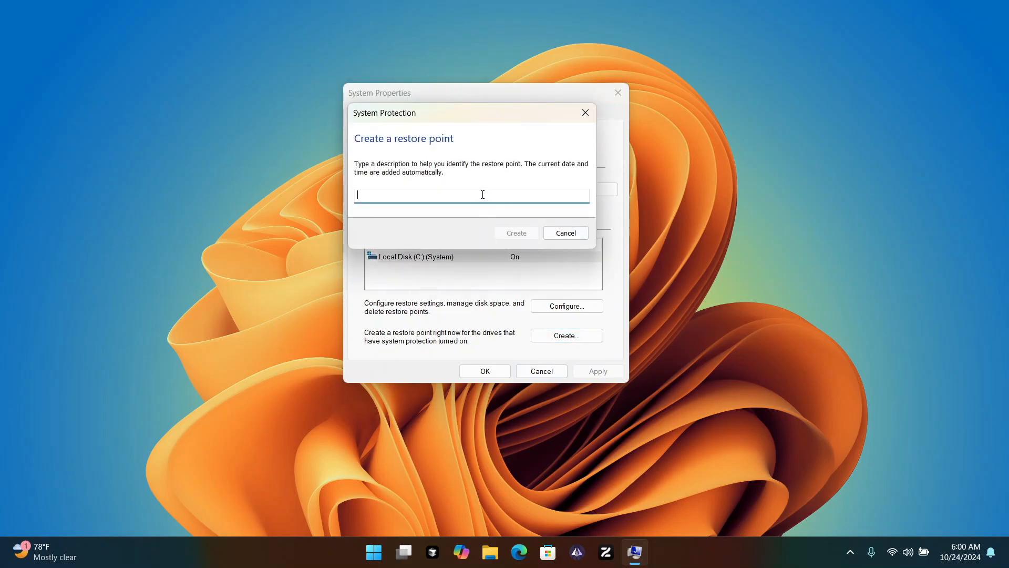
text(go back to windows 11)
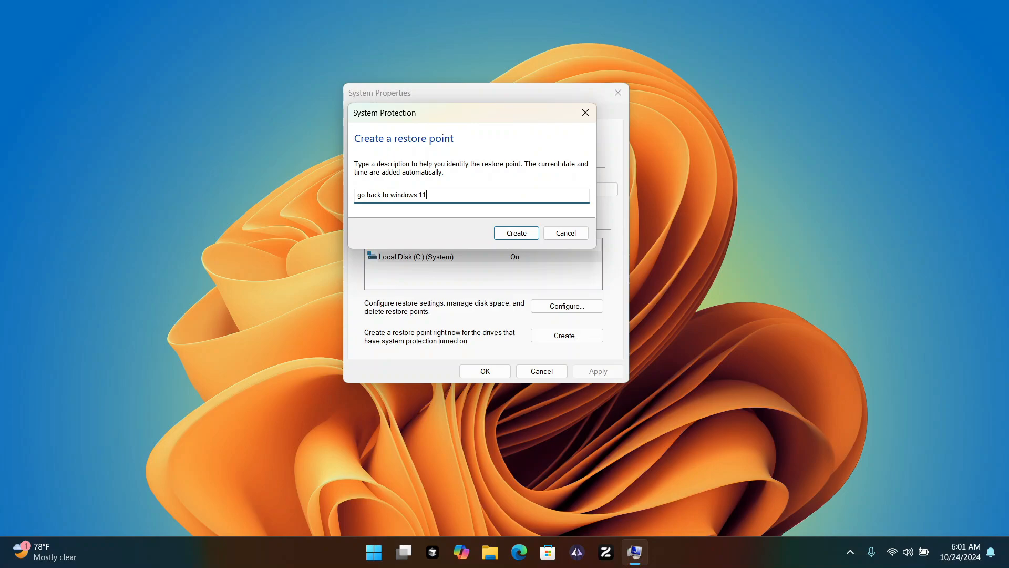
click(516, 233)
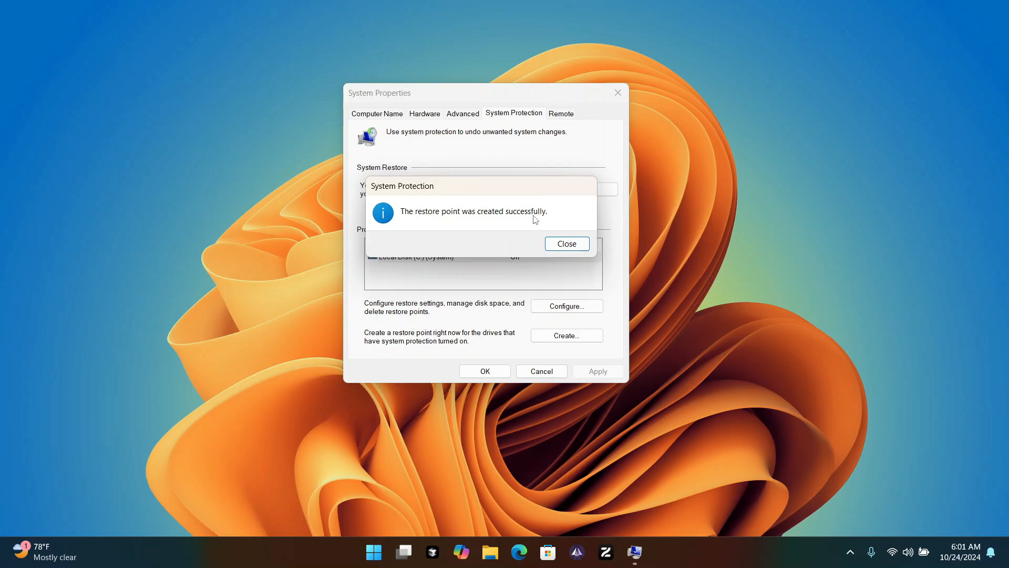
click(572, 245)
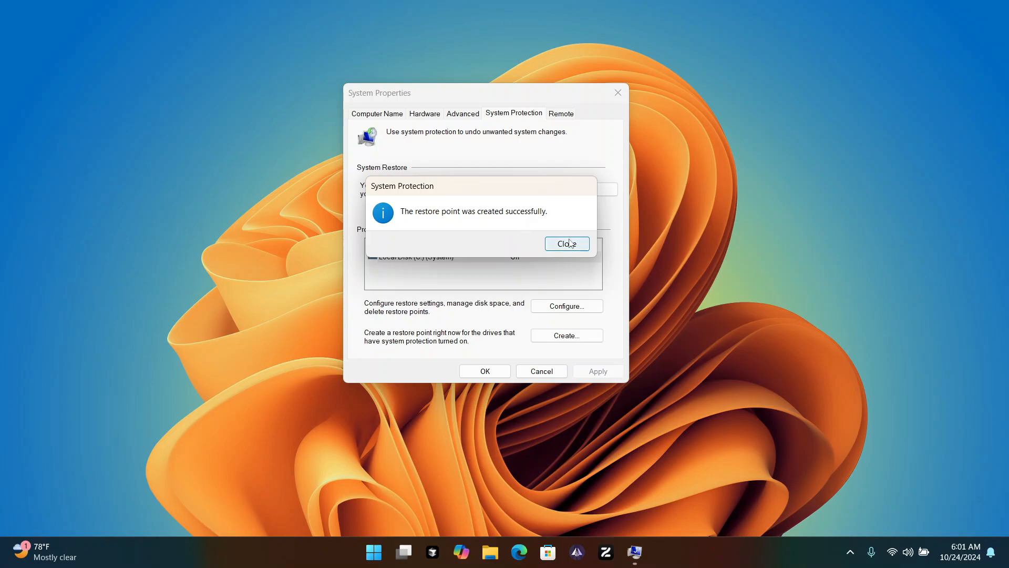
click(484, 371)
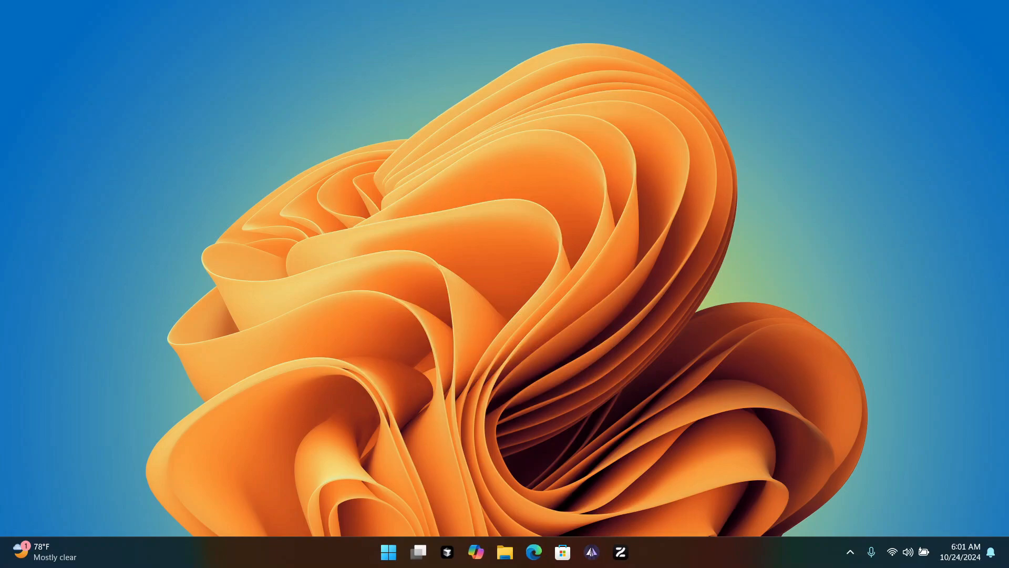
Place the Mac theme by SamCux archive on the desktop, extract it into a folder of the same name, and delete the archive.
drag(533, 3, 541, 221)
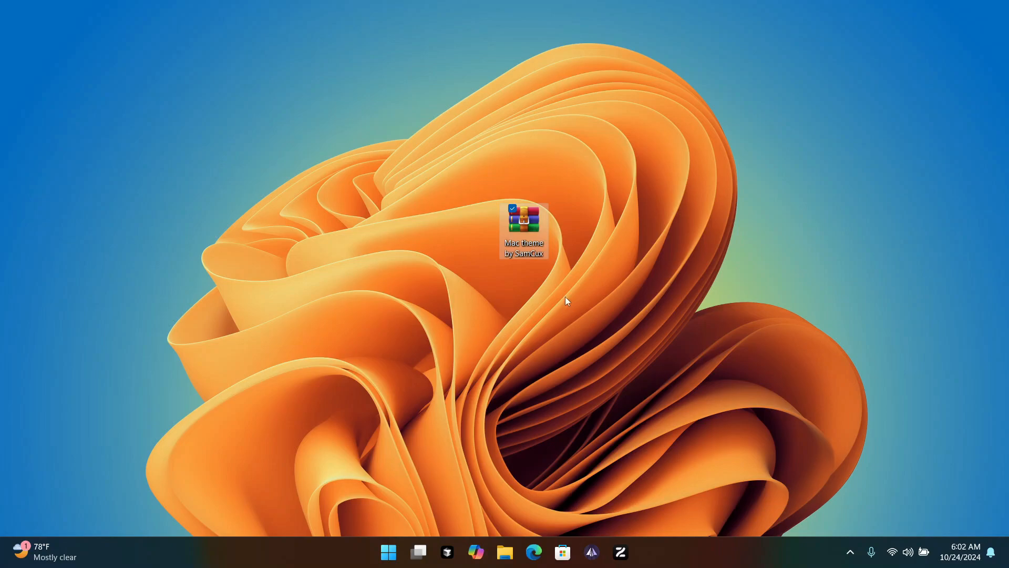
right_click(523, 230)
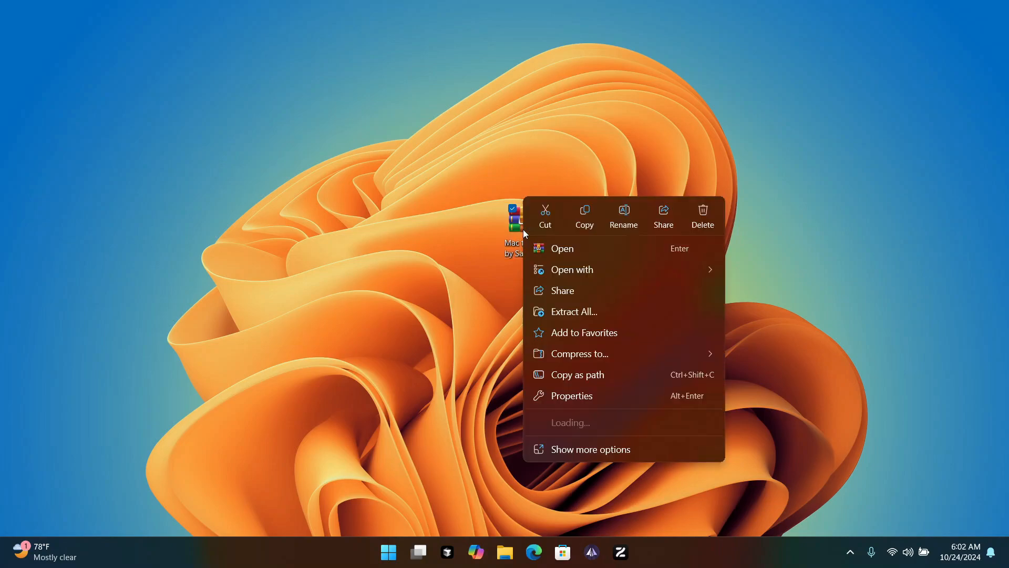
mouse_move(623, 419)
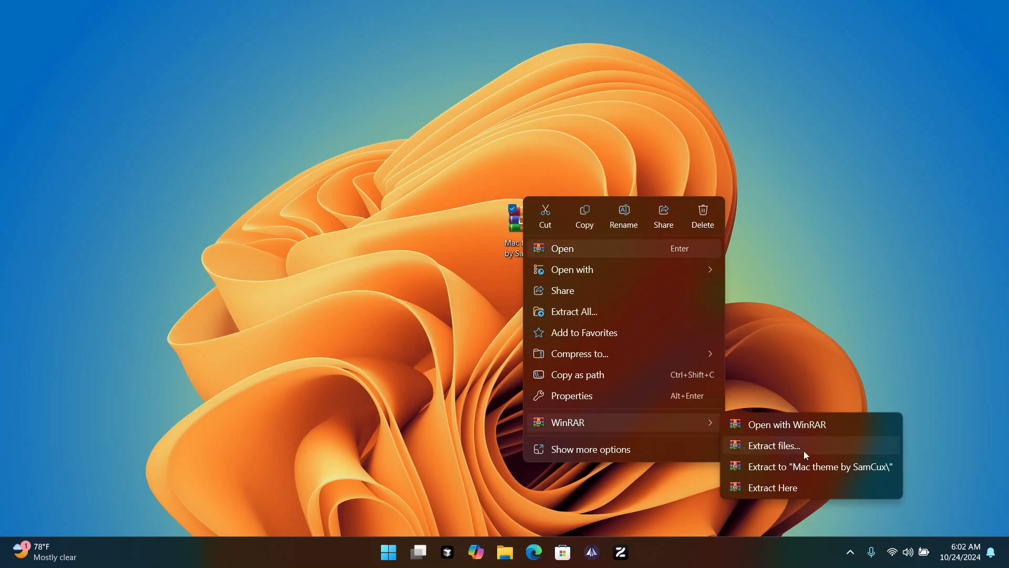
click(800, 466)
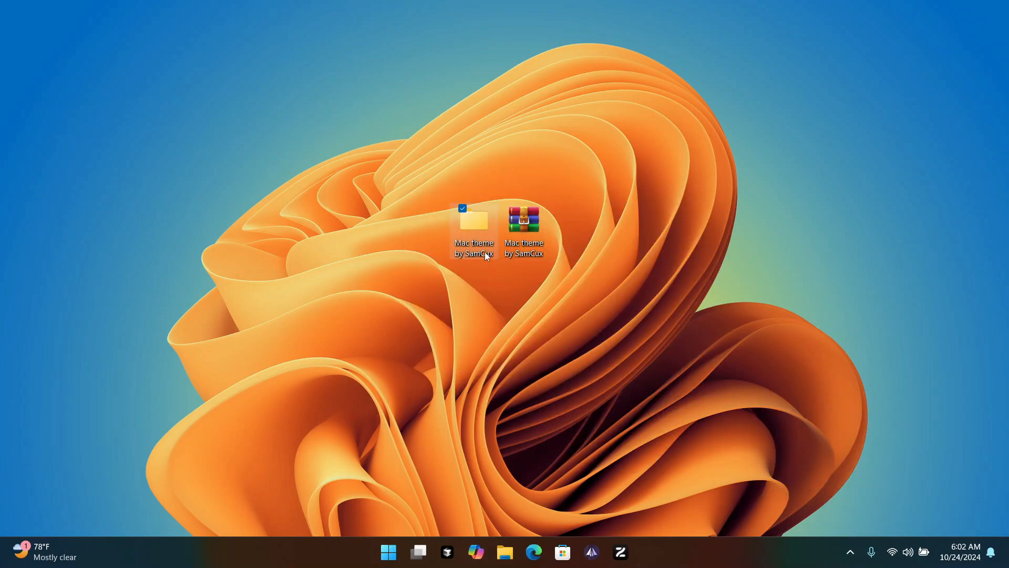
click(531, 222)
key(Delete)
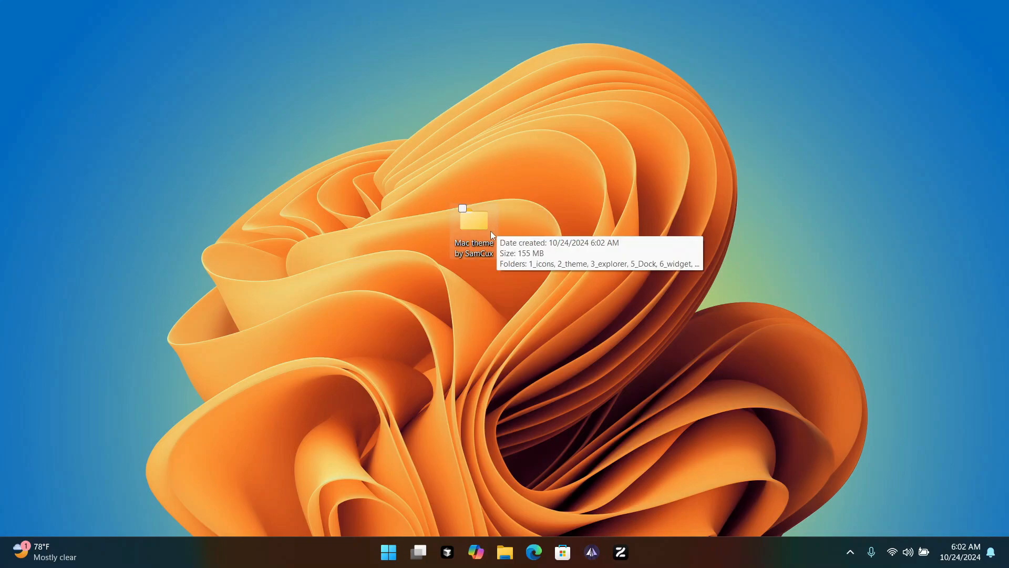
Open the extracted Mac theme by SamCux folder, reposition its window, and select all its folders, clearing the selection again.
double_click(479, 229)
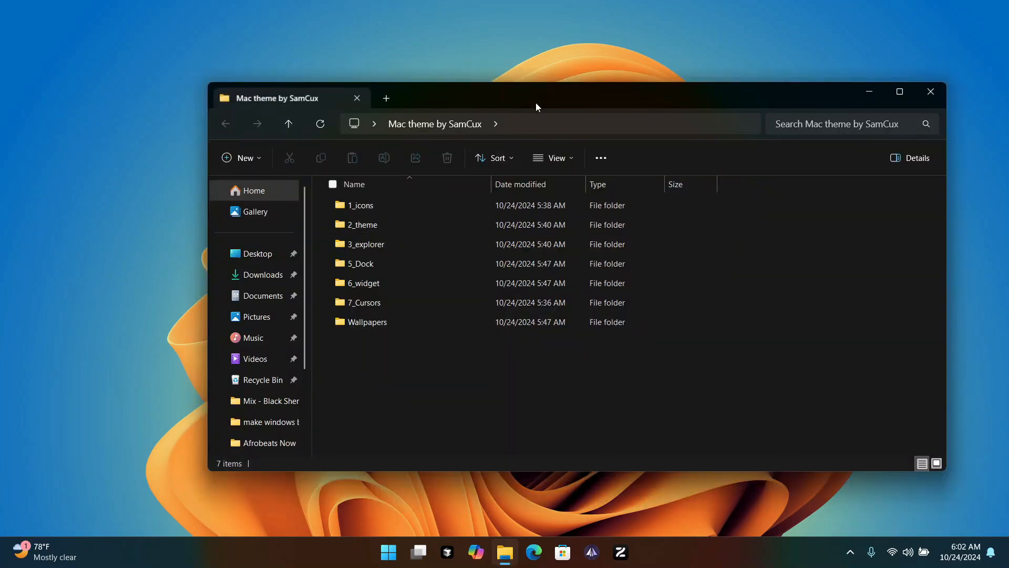
drag(536, 104, 499, 84)
drag(351, 345, 366, 184)
drag(359, 347, 382, 178)
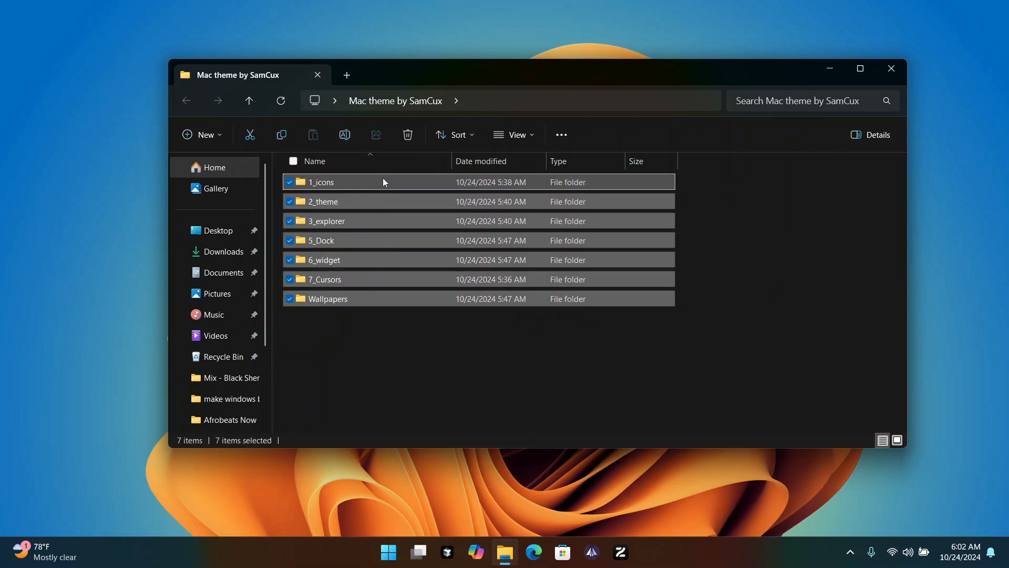
click(368, 358)
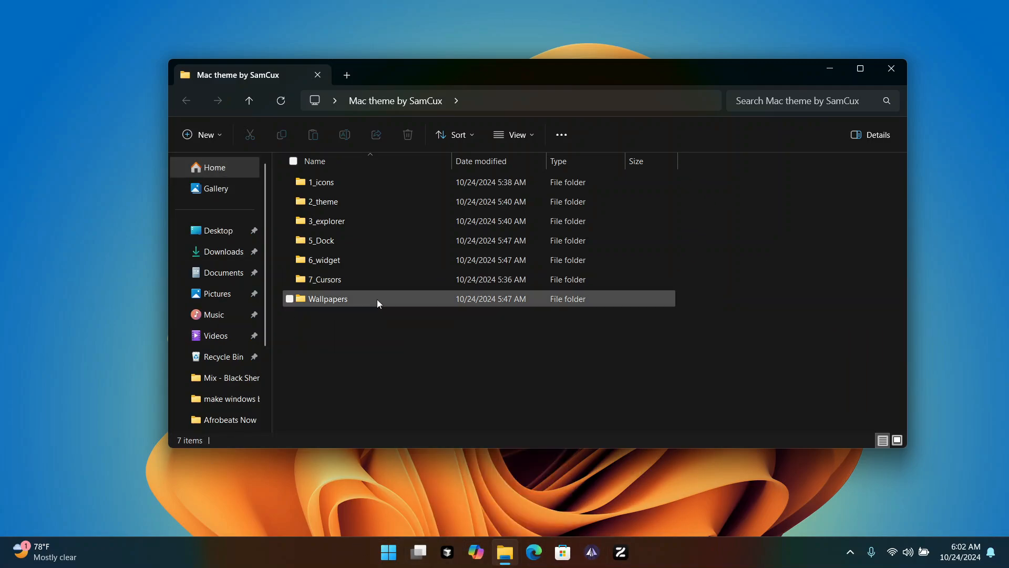
Open the 1_icons folder and launch the 7tsp GUI v0.6(2019) application.
double_click(347, 181)
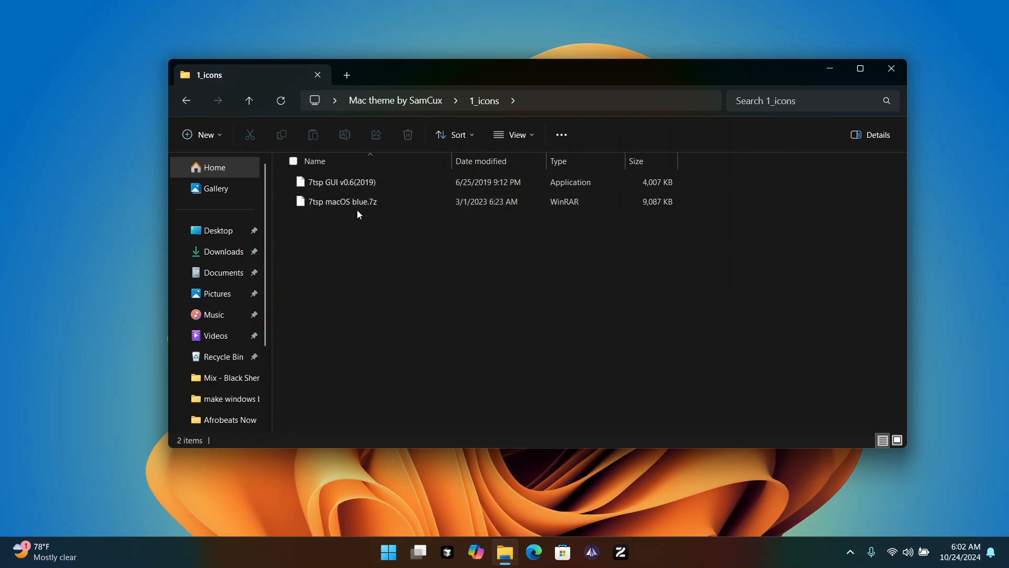
click(330, 182)
double_click(332, 184)
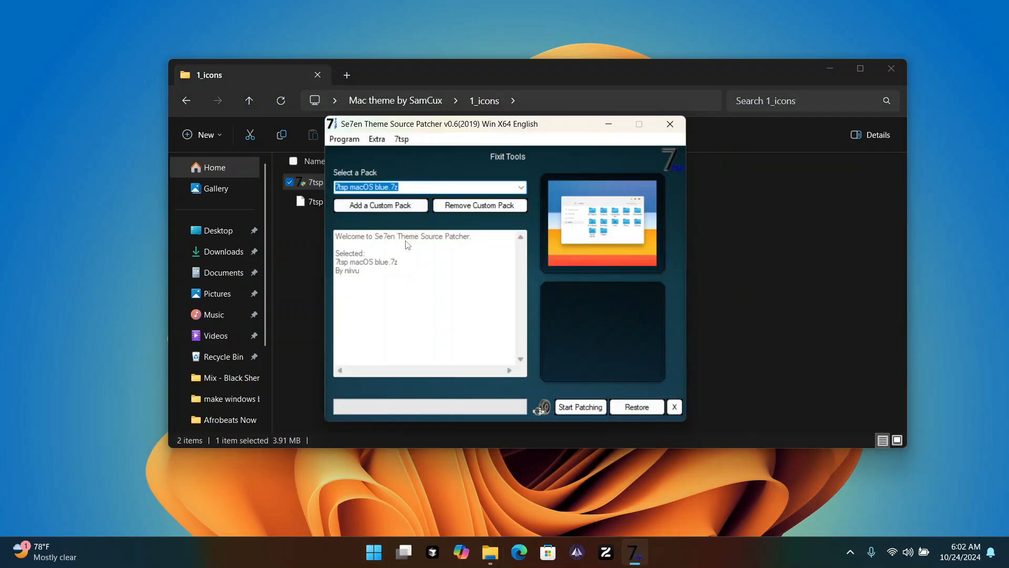
Add 7tsp macOS blue.7z from the 1_icons folder as a custom pack and patch the system with it.
click(383, 211)
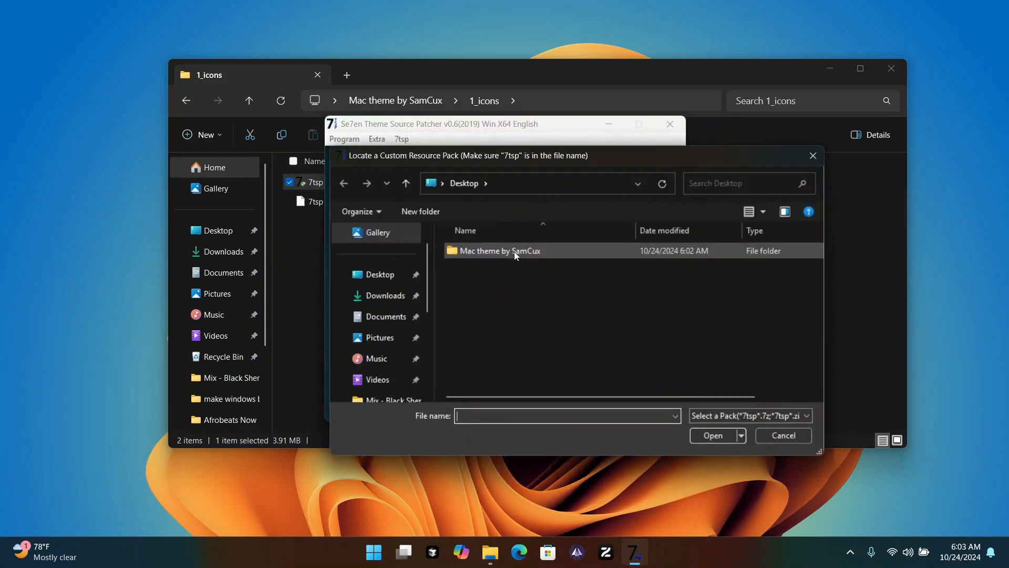
double_click(478, 250)
double_click(473, 251)
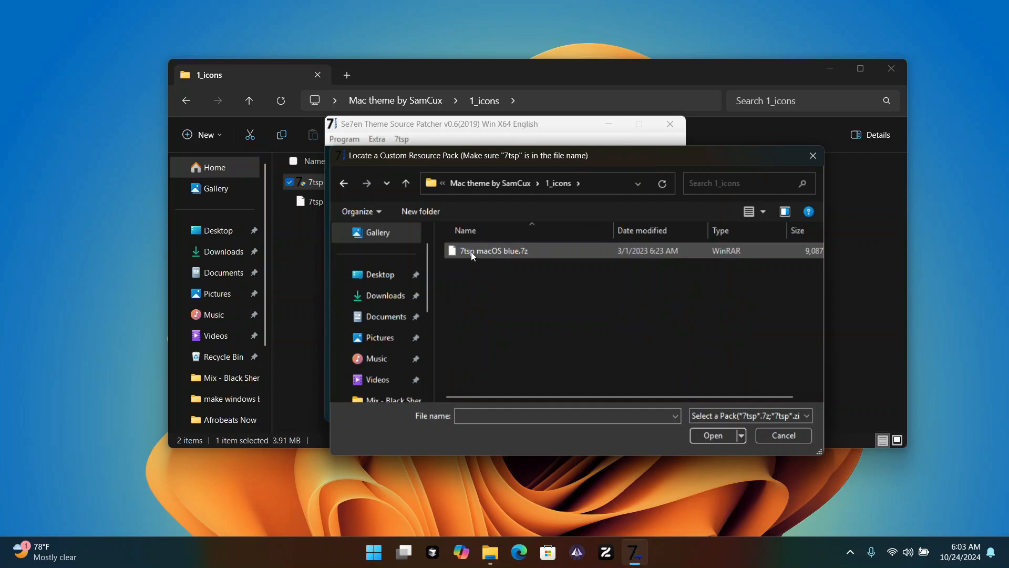
click(535, 252)
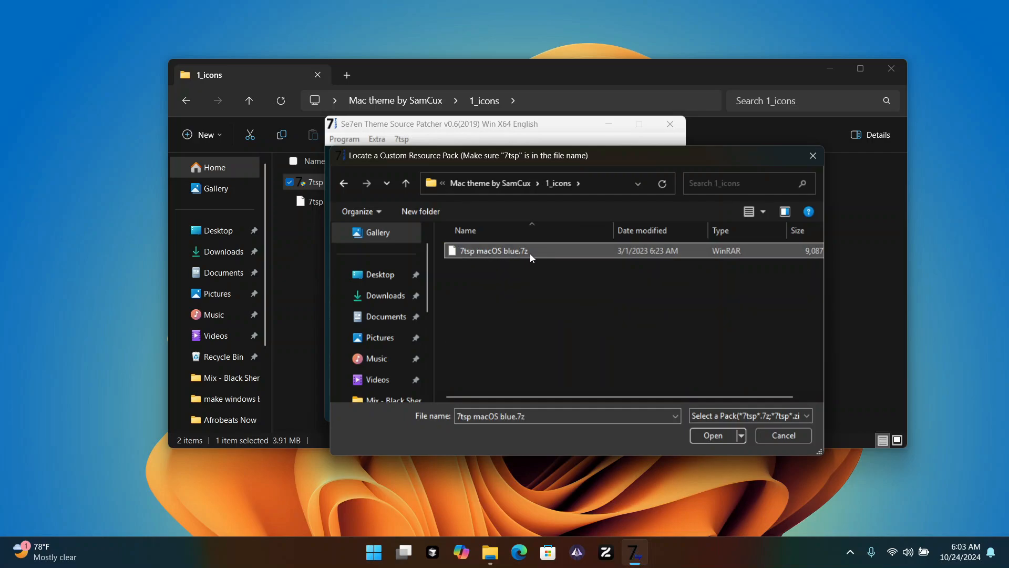
click(705, 435)
click(510, 325)
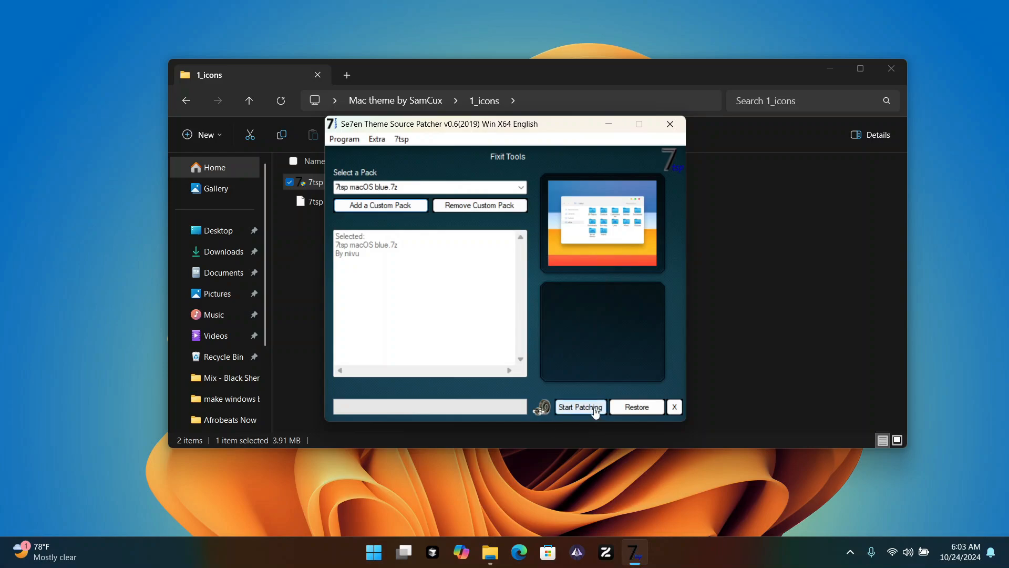
click(595, 410)
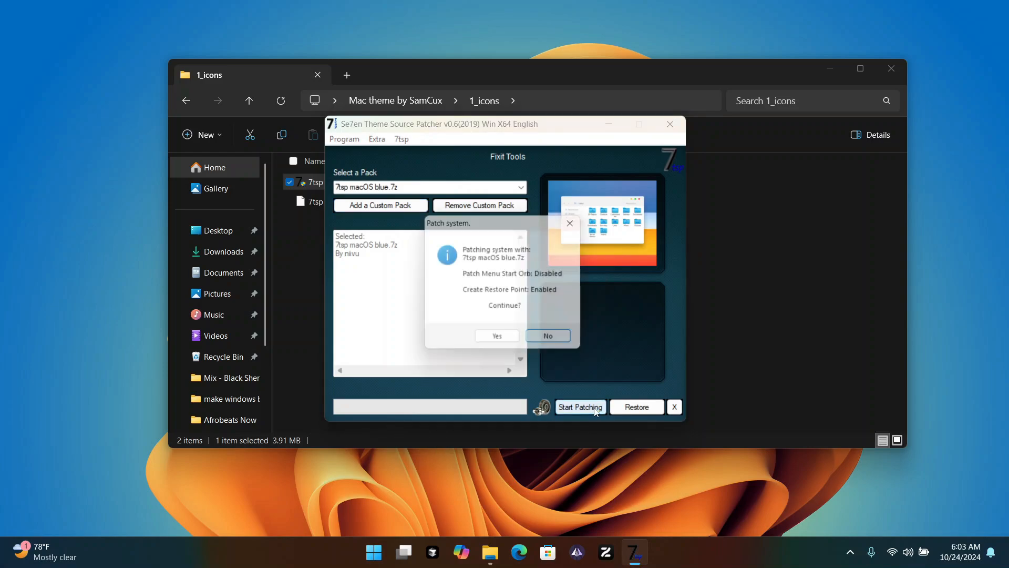
click(500, 342)
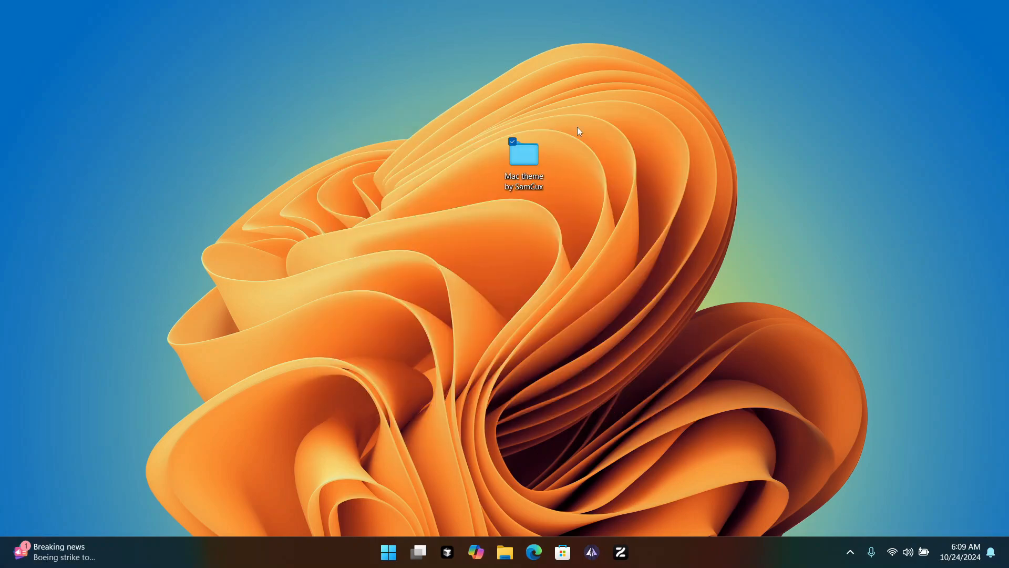
Open the Mac theme by SamCux folder, go to 2_theme and its Windows 11 Themes folder, and copy all the items there.
double_click(533, 160)
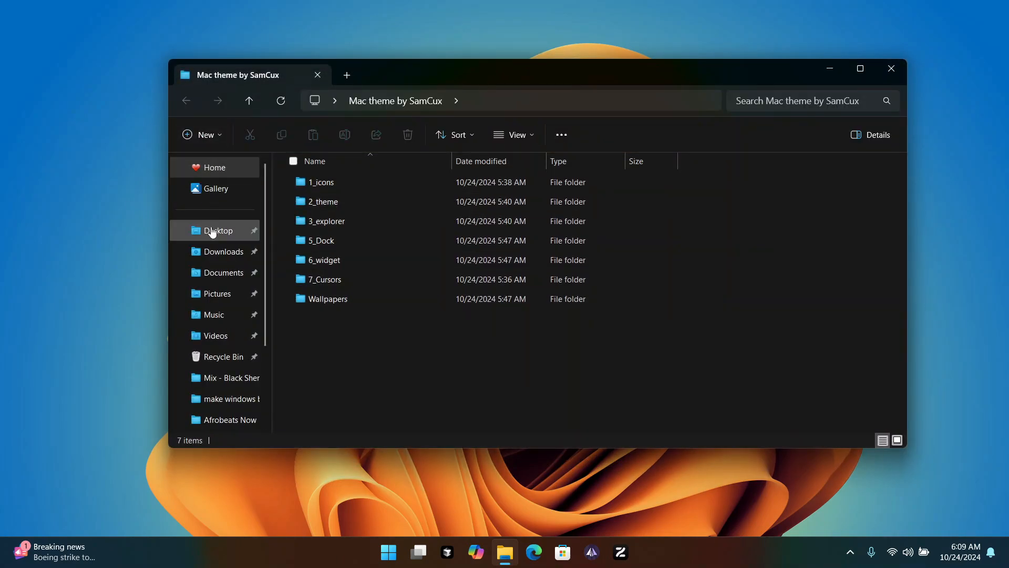
scroll(211, 326, down, 2)
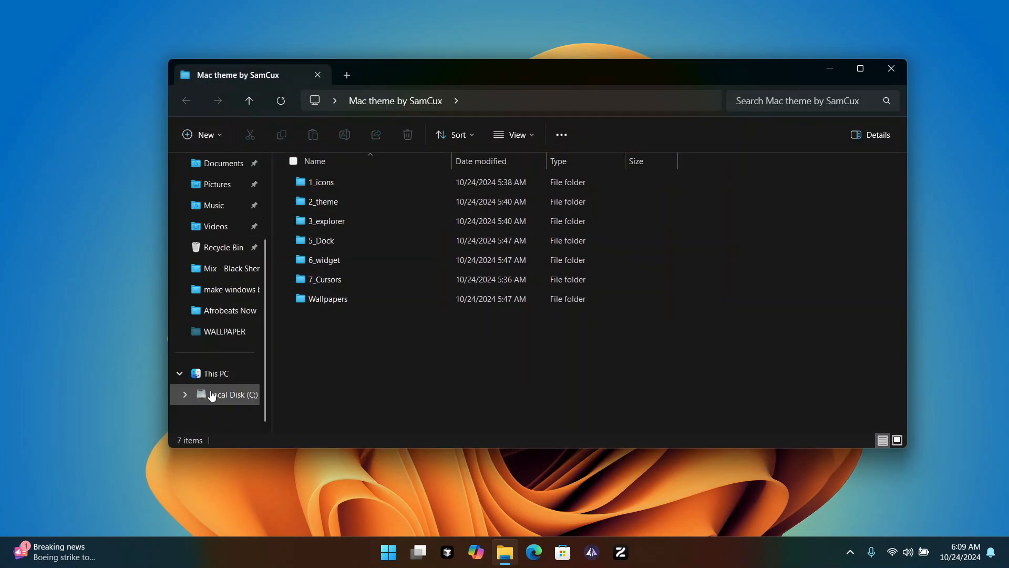
scroll(213, 400, up, 2)
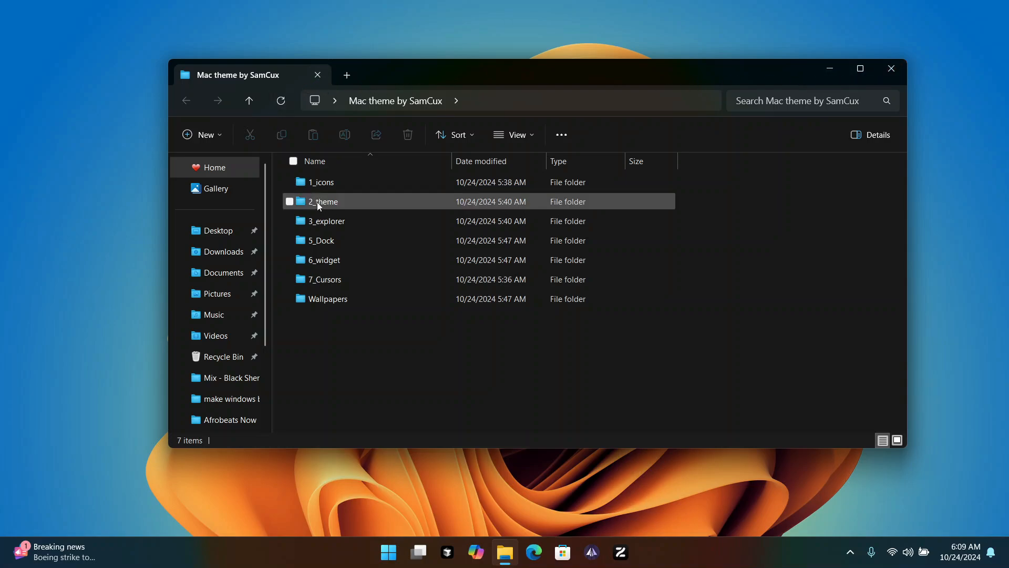
mouse_move(311, 204)
double_click(349, 205)
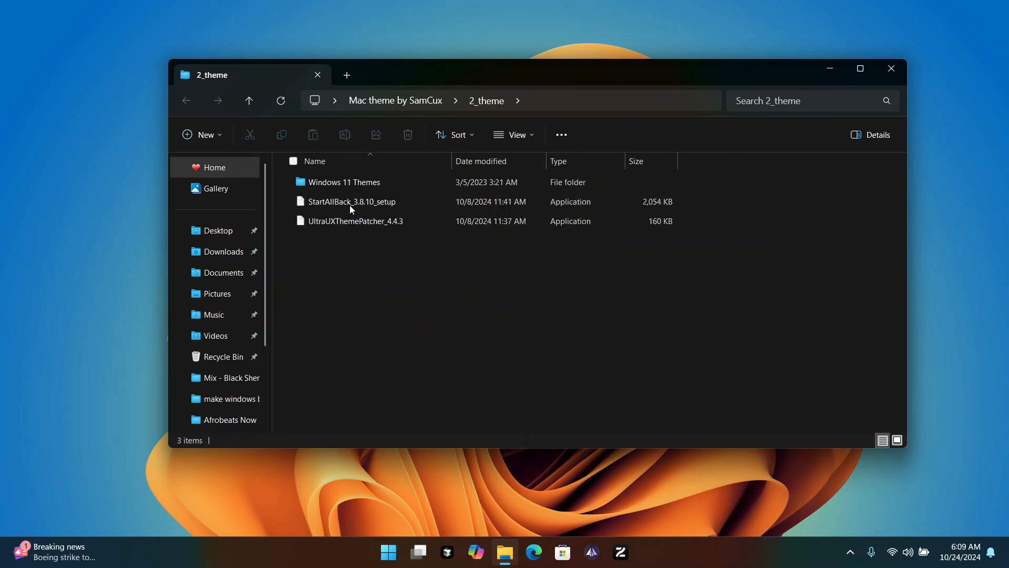
click(359, 188)
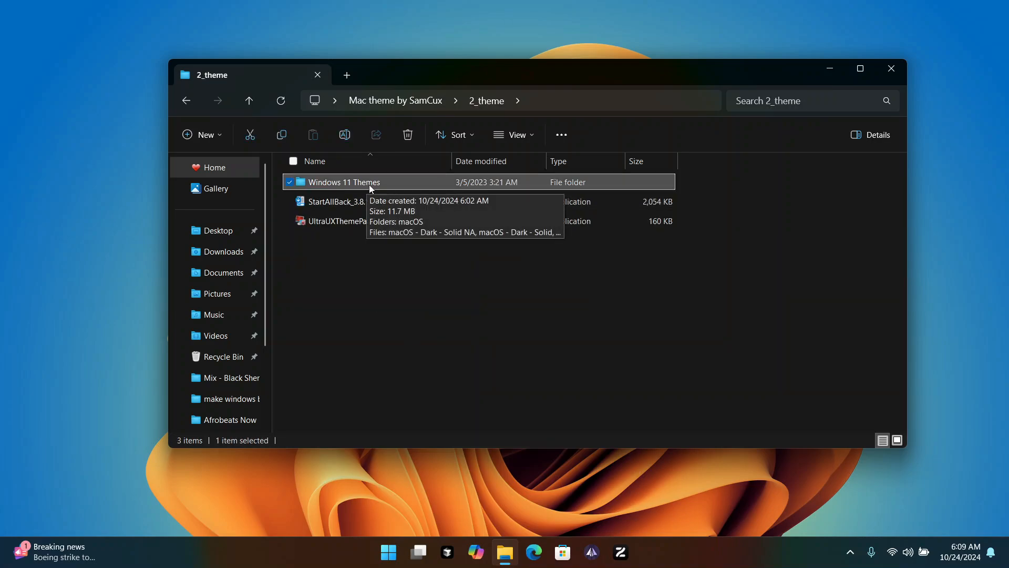
double_click(369, 185)
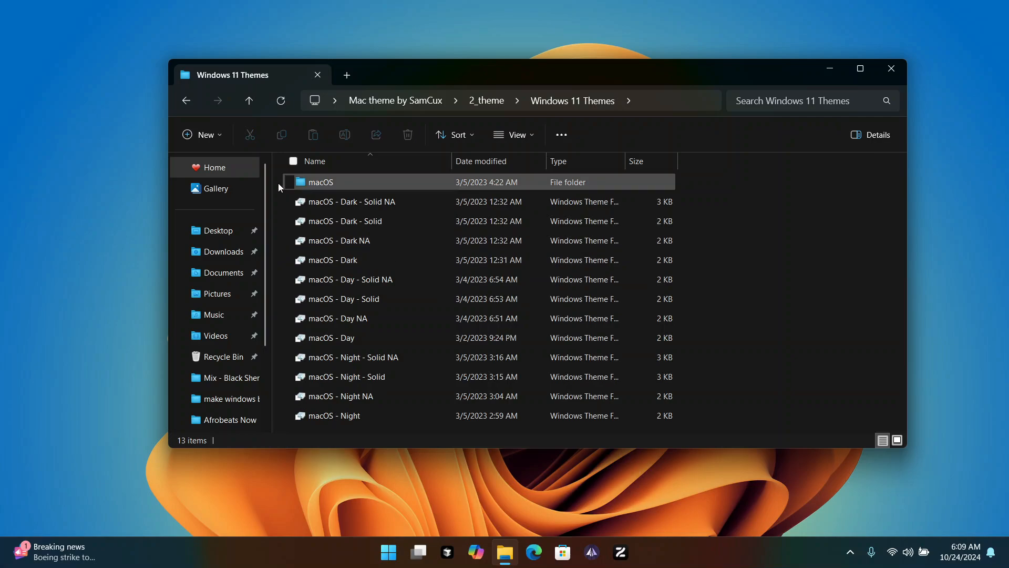
drag(282, 181, 405, 462)
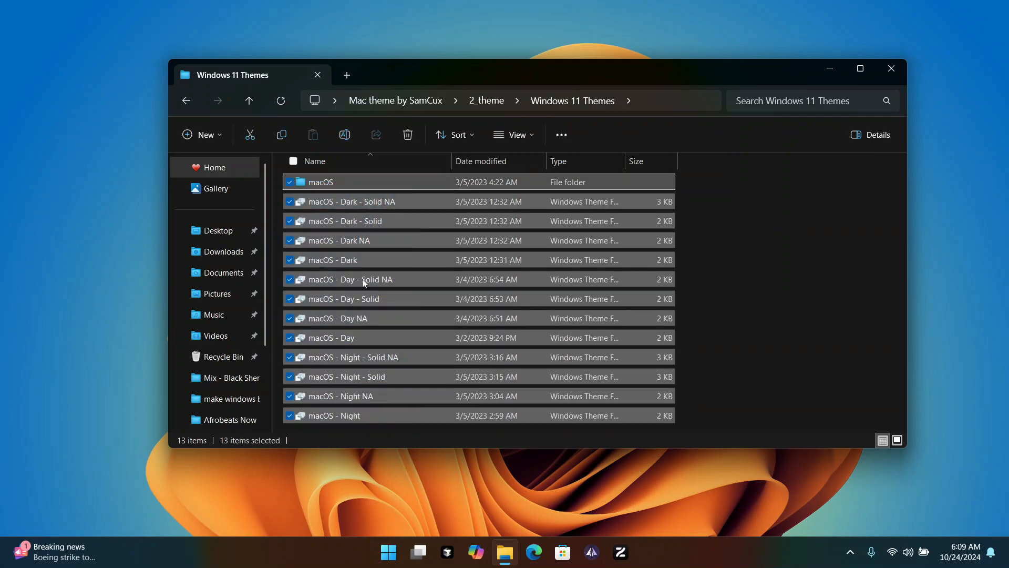
click(282, 136)
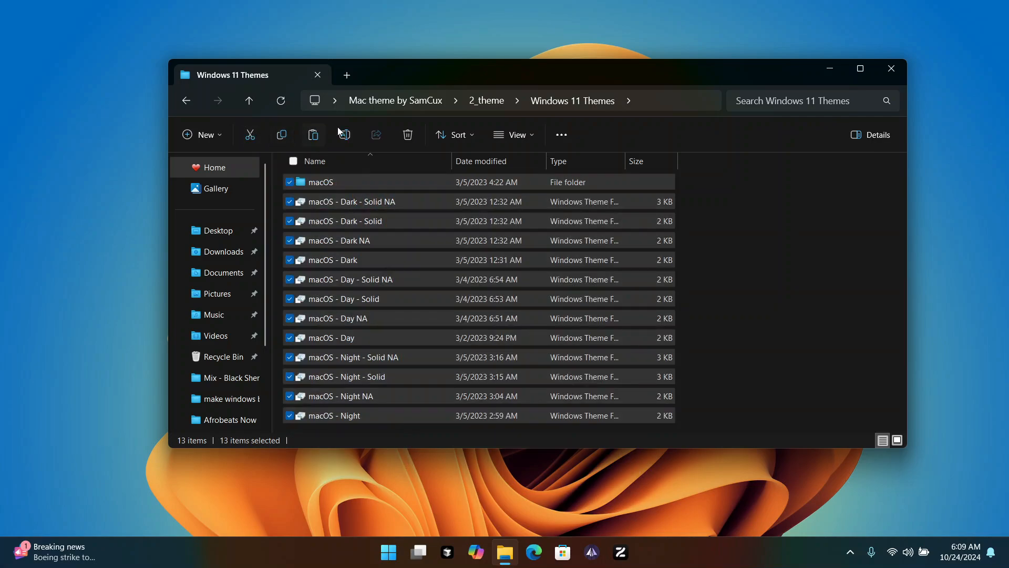
Open a new File Explorer tab and go to the Windows folder on Local Disk (C:).
click(347, 75)
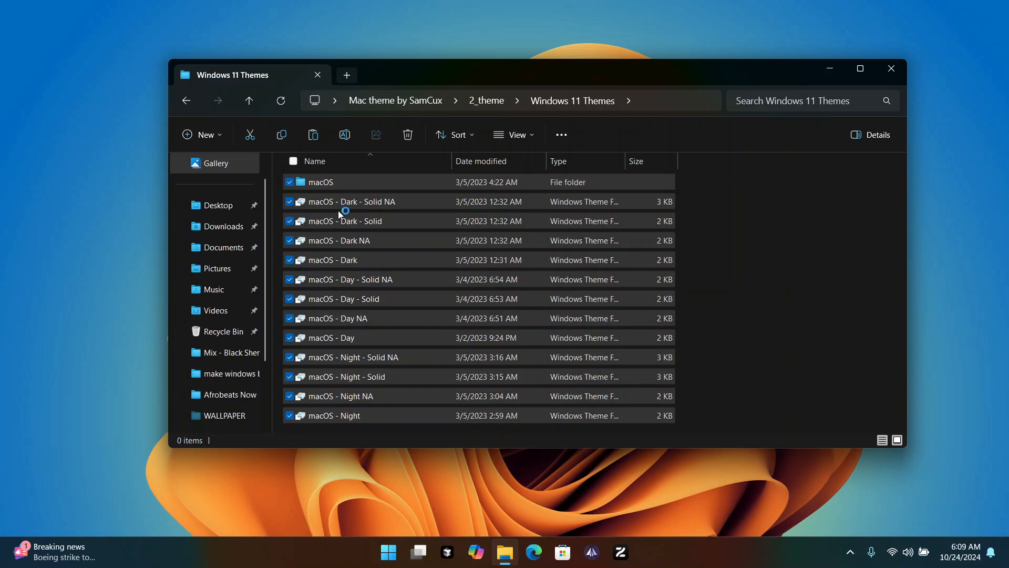
scroll(241, 272, down, 3)
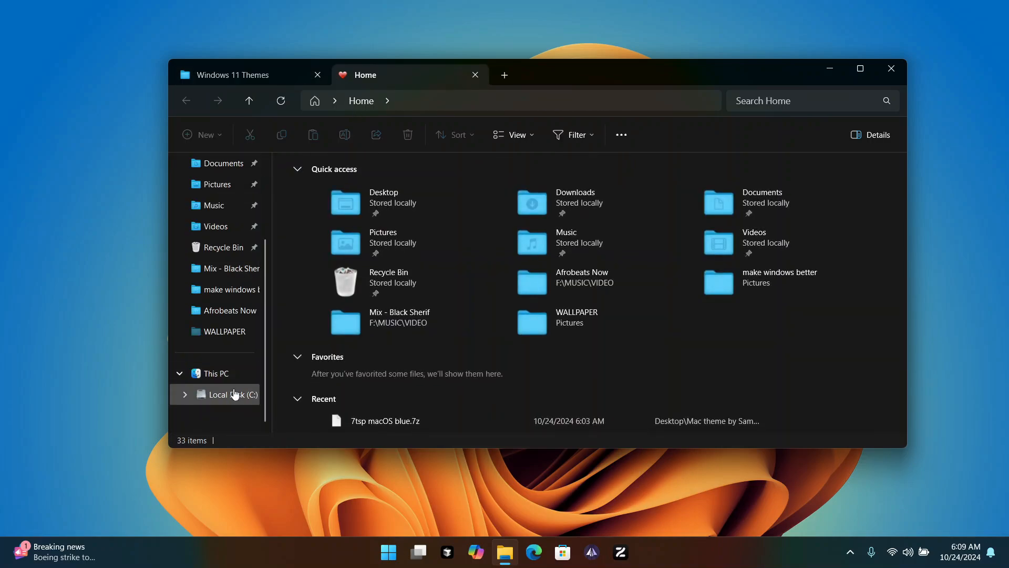
click(236, 395)
click(238, 377)
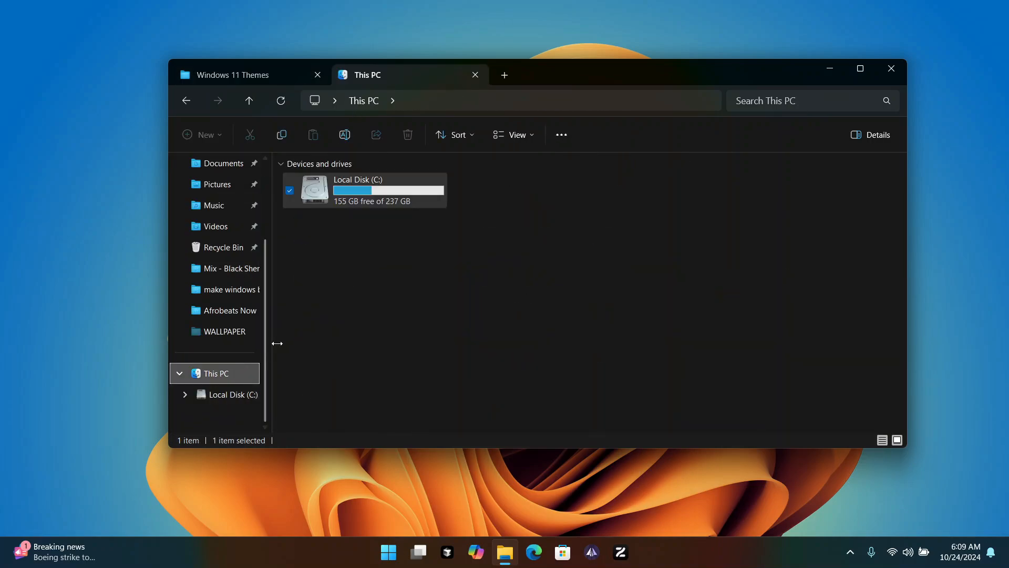
double_click(361, 198)
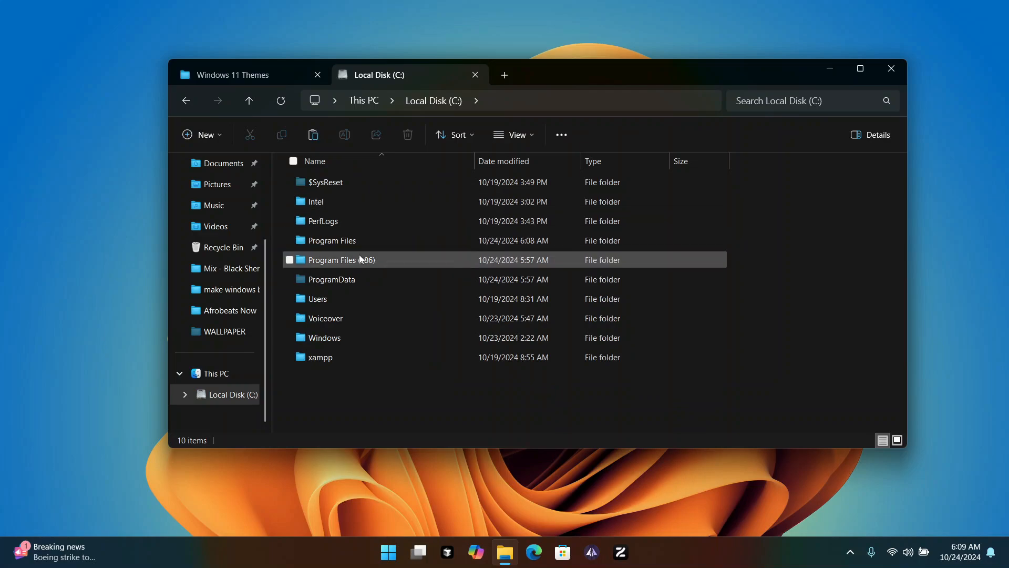
click(358, 337)
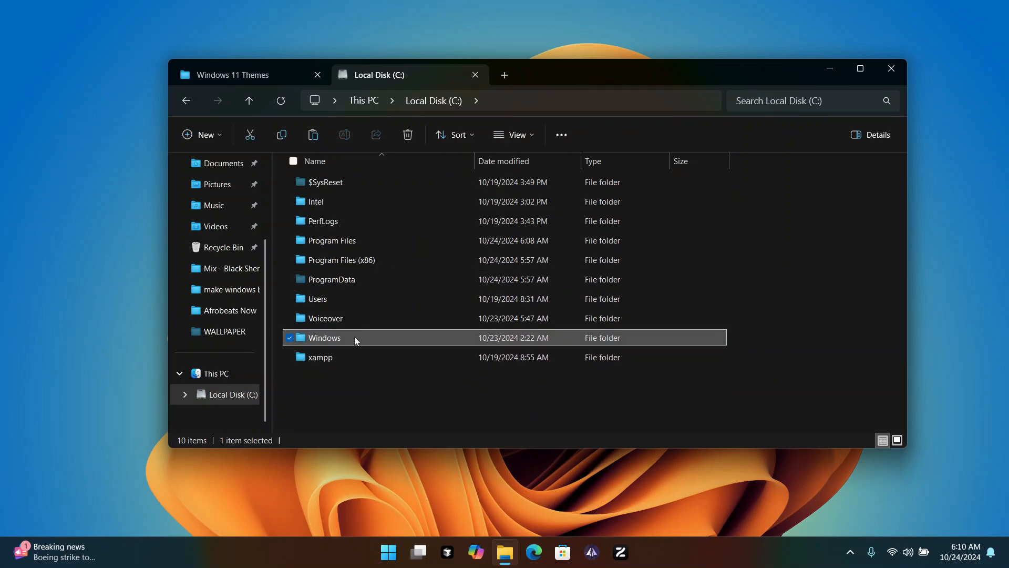
double_click(354, 337)
Open Resources and its Themes folder, and paste the copied macOS theme items there with administrator permission.
scroll(381, 304, down, 7)
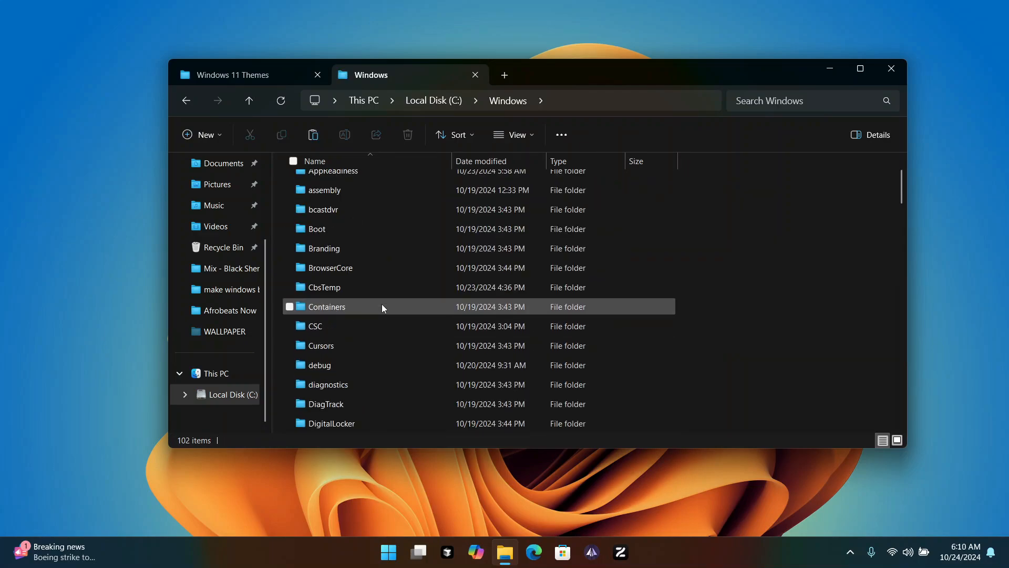
scroll(382, 302, down, 10)
scroll(385, 275, up, 5)
click(347, 239)
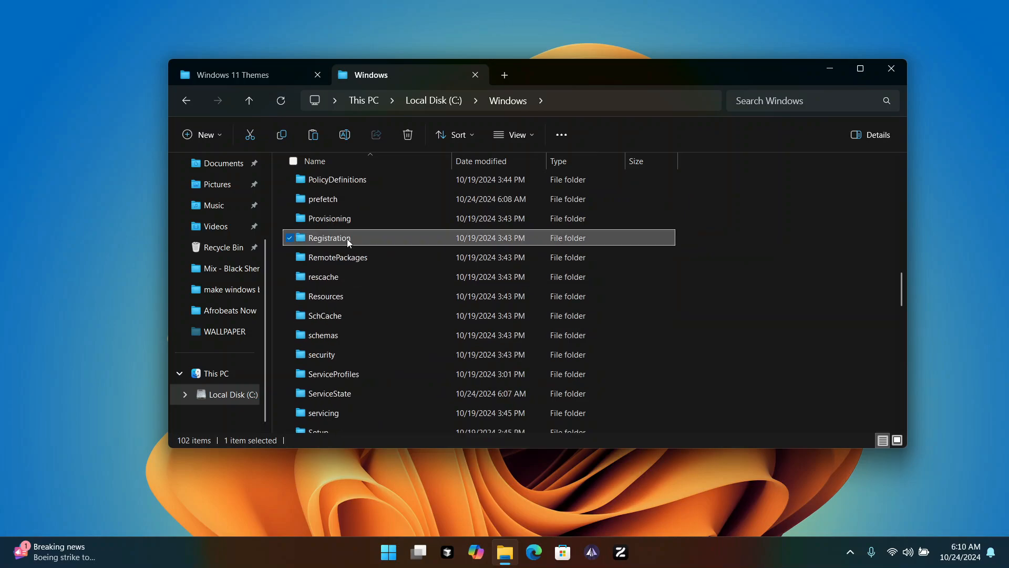
click(338, 298)
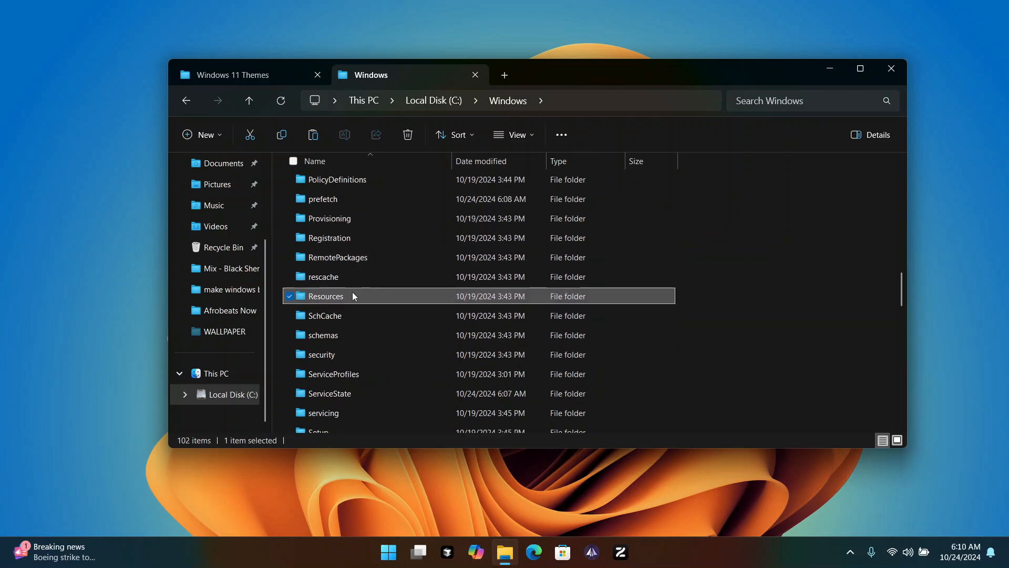
double_click(353, 296)
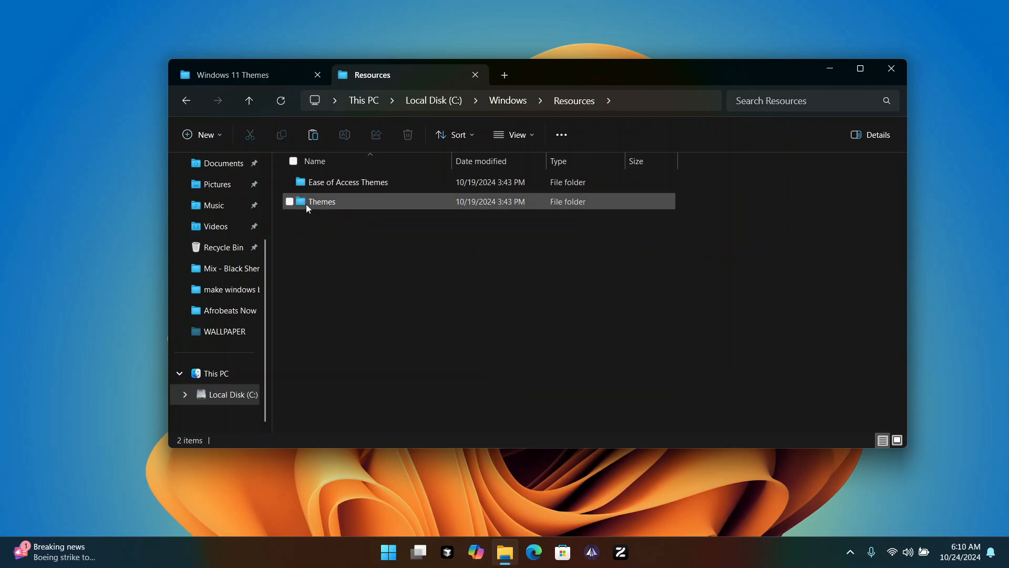
double_click(371, 206)
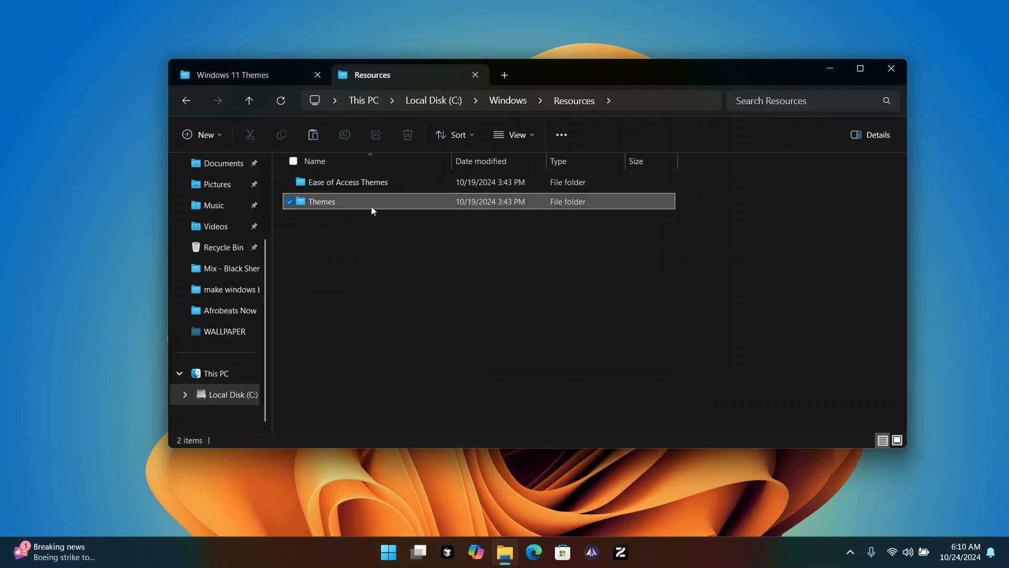
click(317, 142)
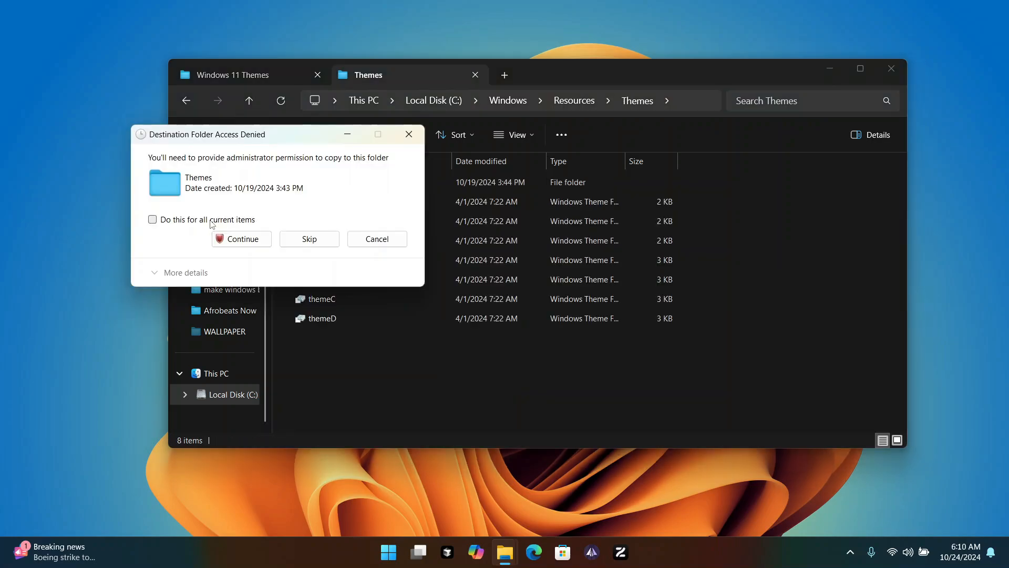
click(252, 243)
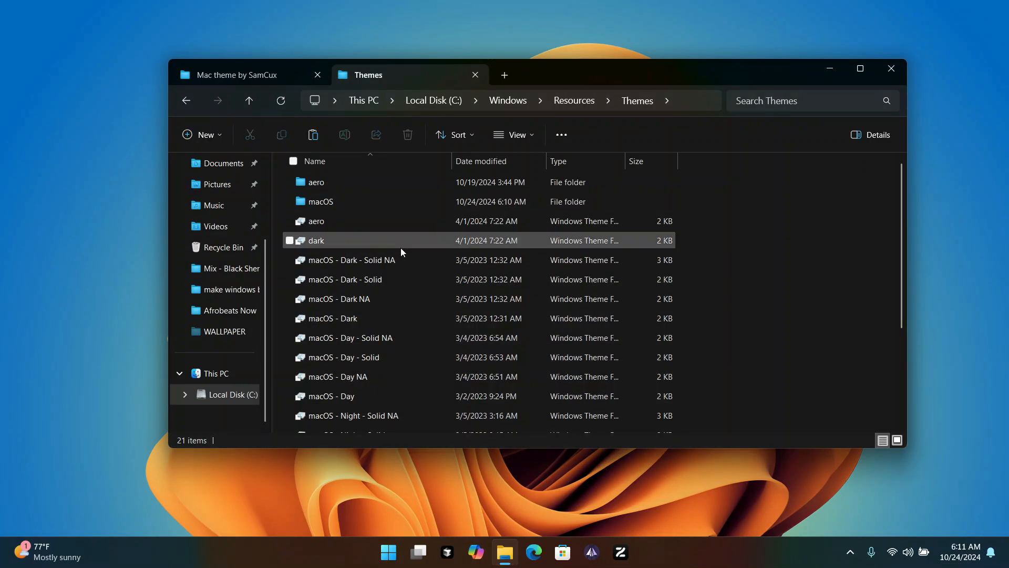
Go back to the Mac theme by SamCux folder, open 2_theme, and launch UltraUXThemePatcher_4.4.3.
click(274, 76)
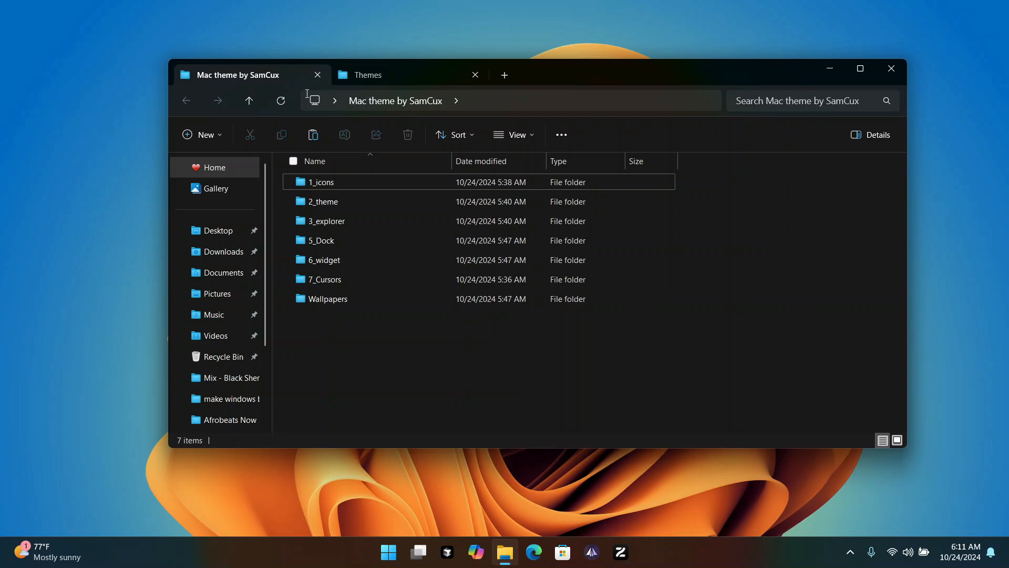
double_click(346, 201)
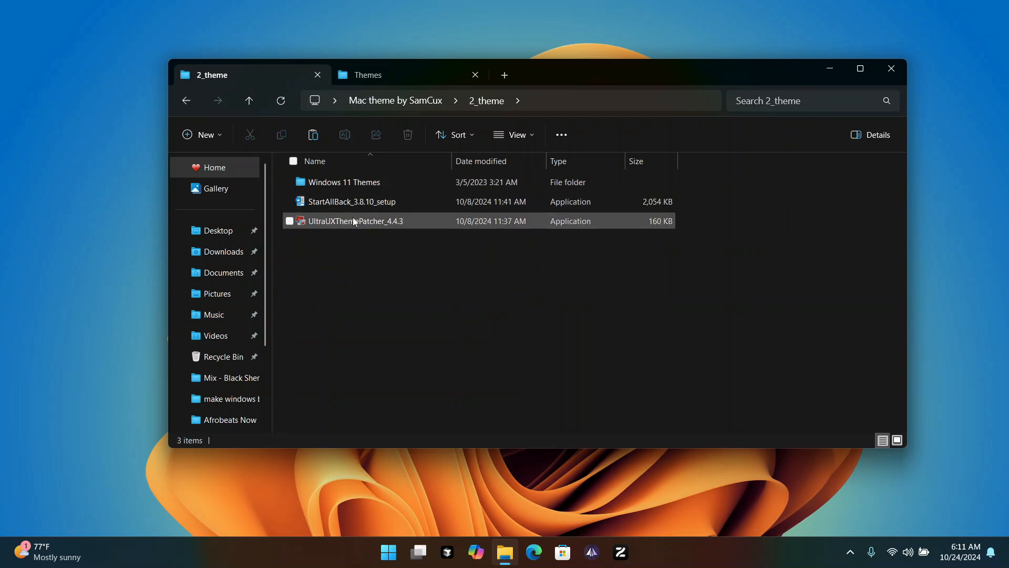
click(312, 224)
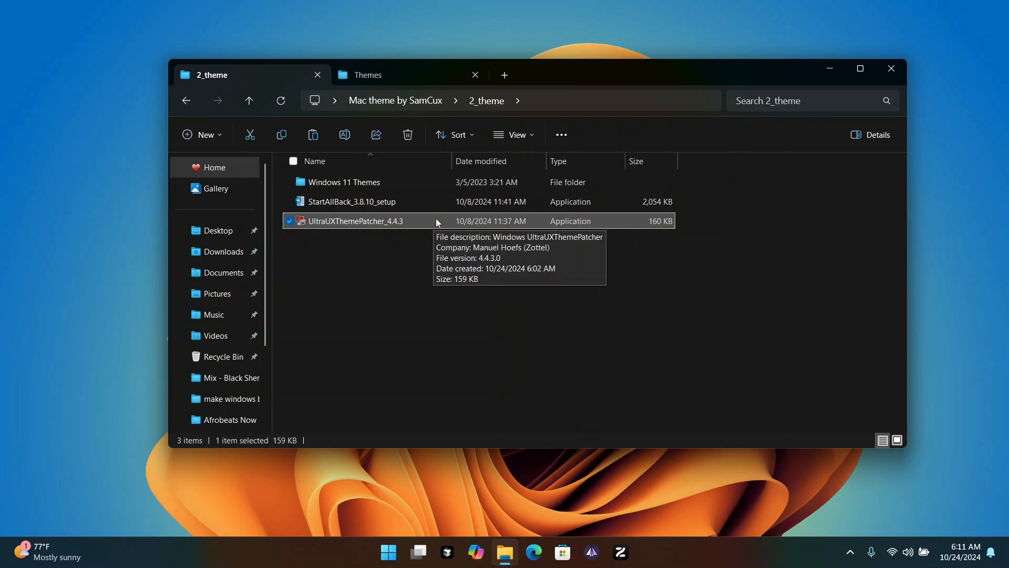
double_click(406, 219)
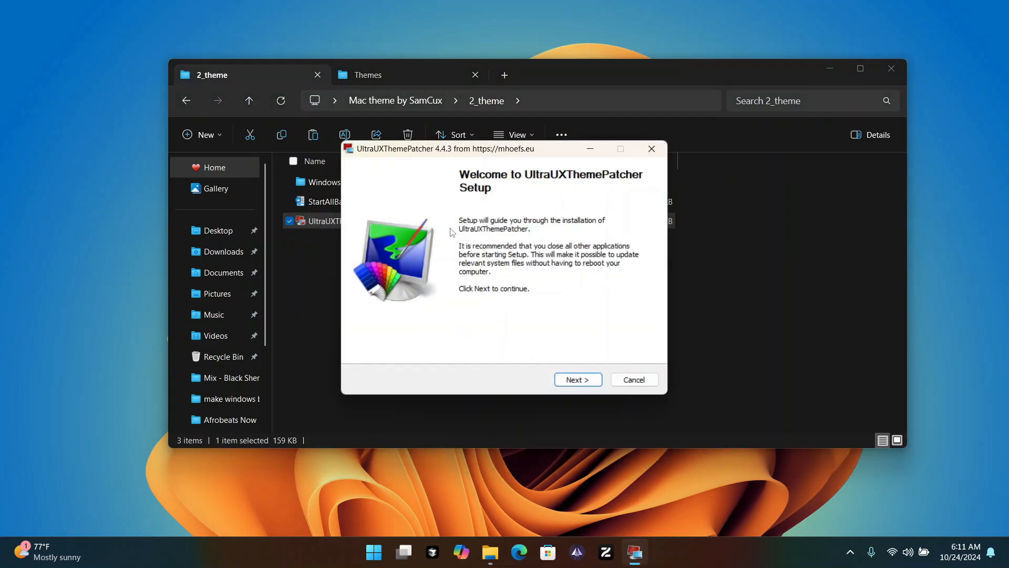
Accept the license agreement, install UltraUXThemePatcher through to the end of setup, and close the File Explorer window.
click(587, 384)
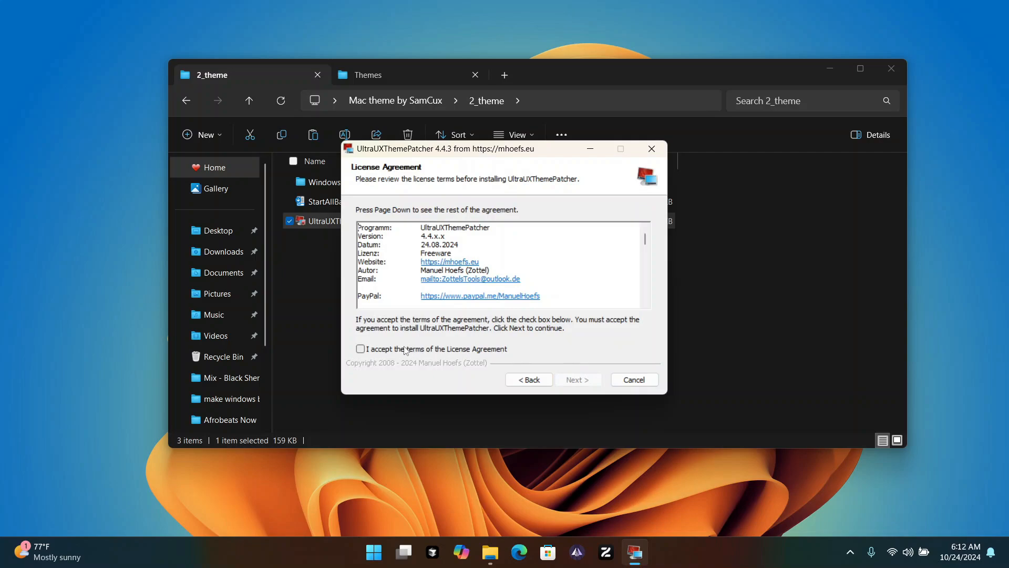
click(402, 350)
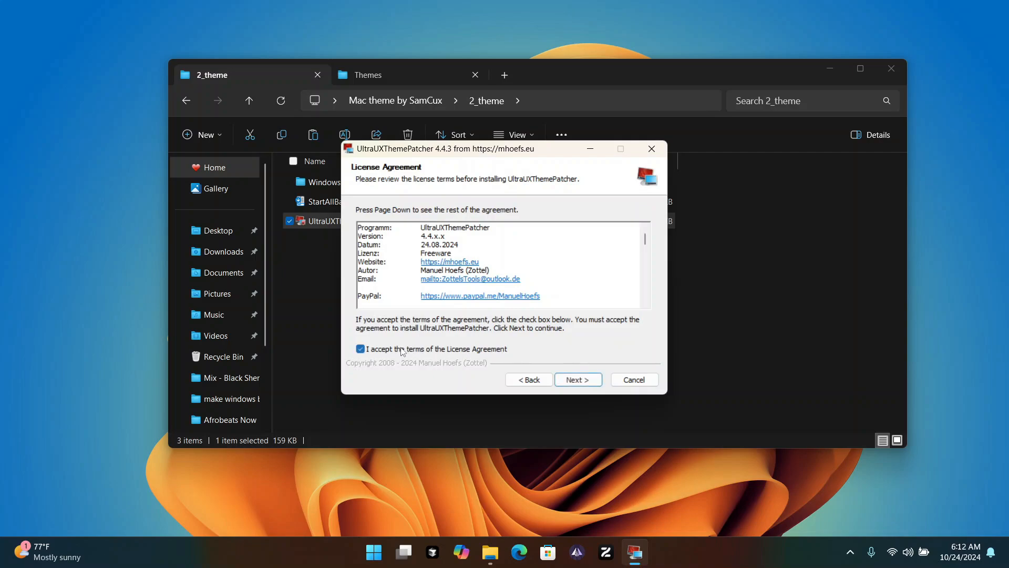
click(578, 380)
click(586, 381)
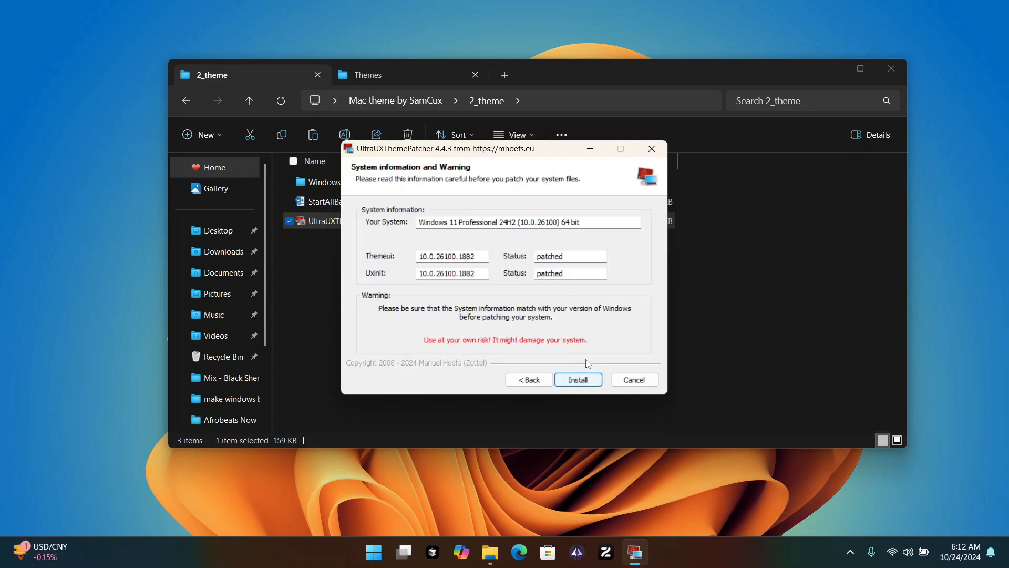
click(593, 380)
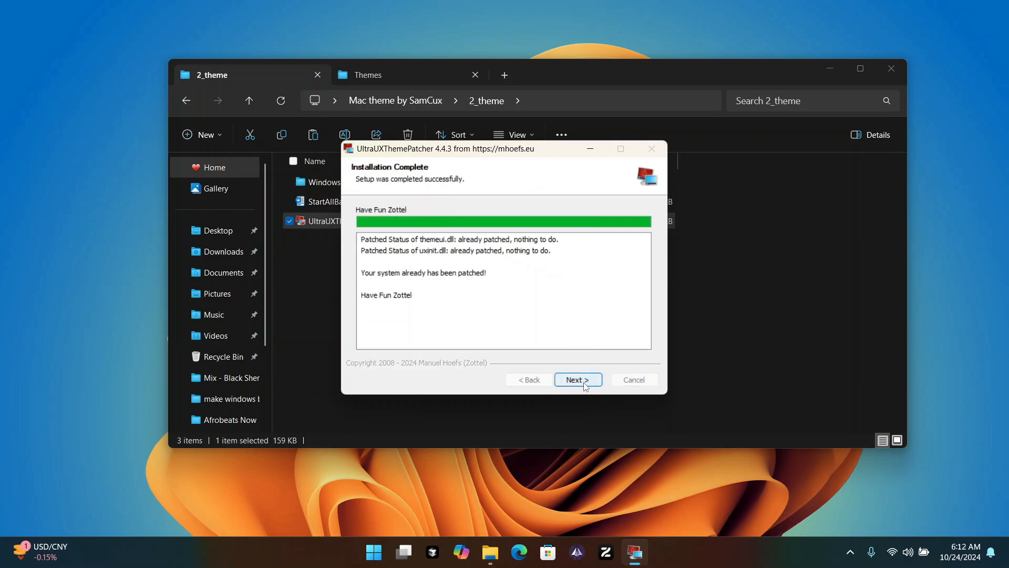
click(578, 380)
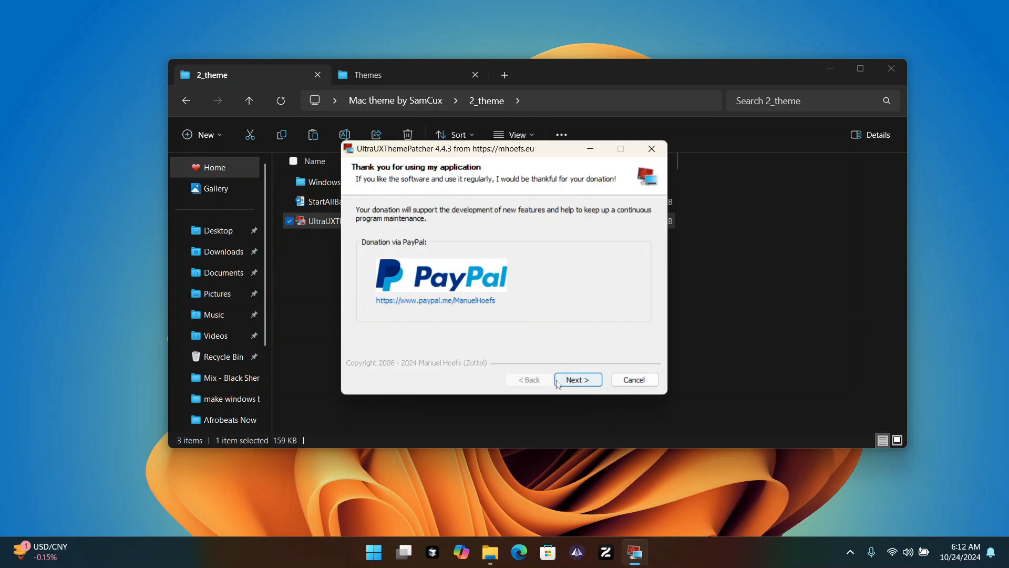
click(575, 386)
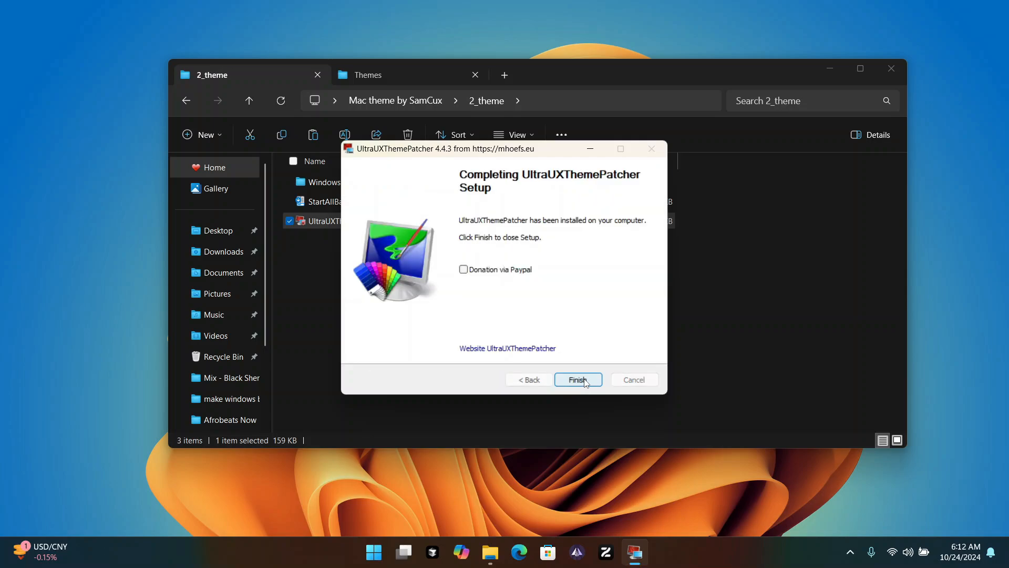
click(583, 382)
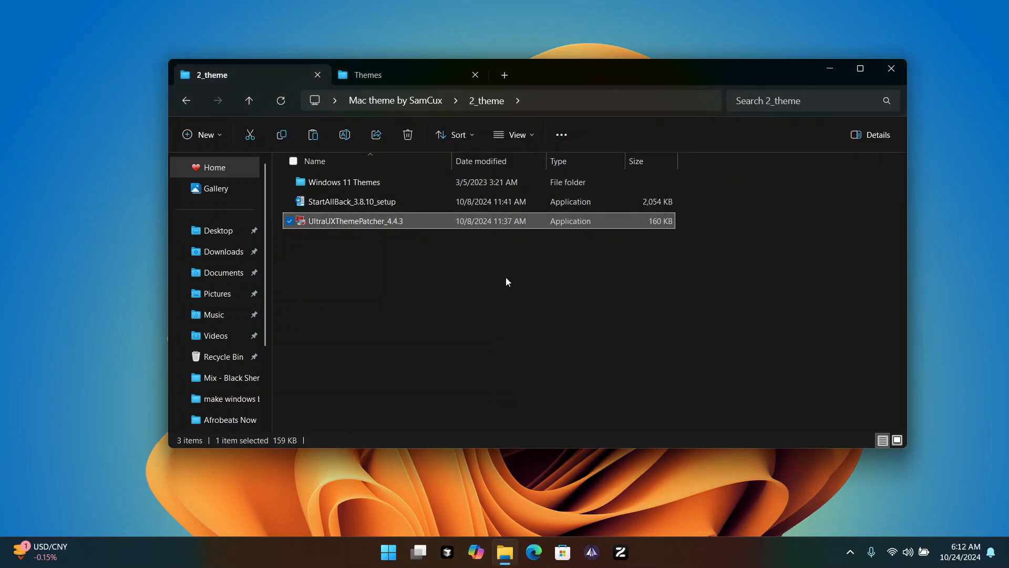
click(890, 67)
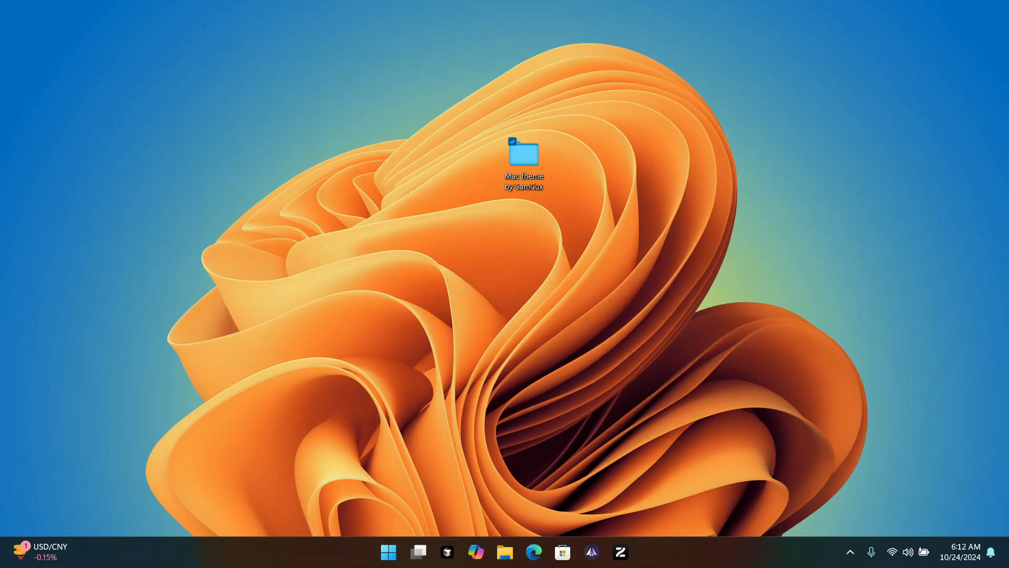
Open the Personalization Themes page in Settings, apply the second dark macOS theme in the first row, and close Settings.
click(388, 552)
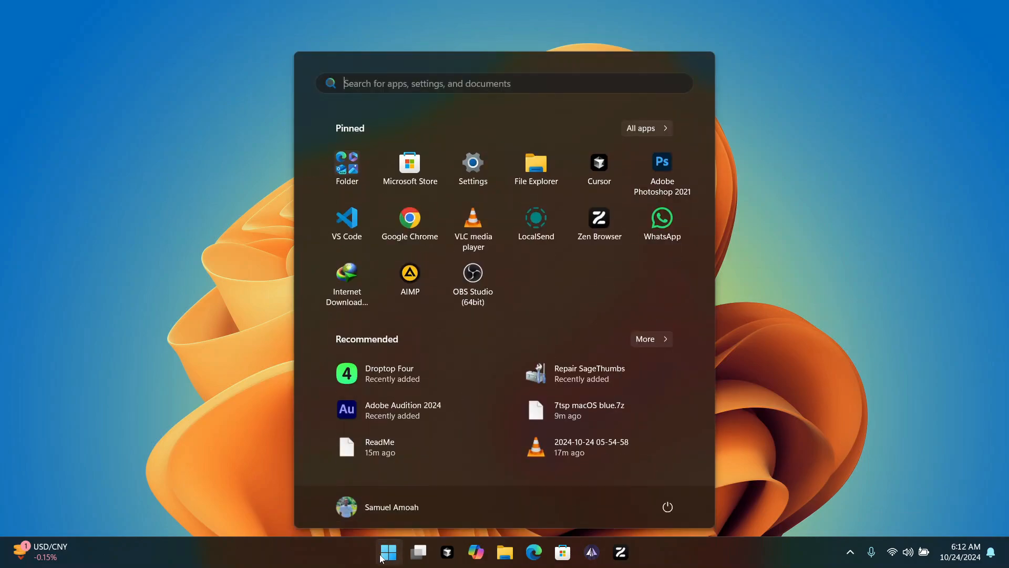
click(477, 172)
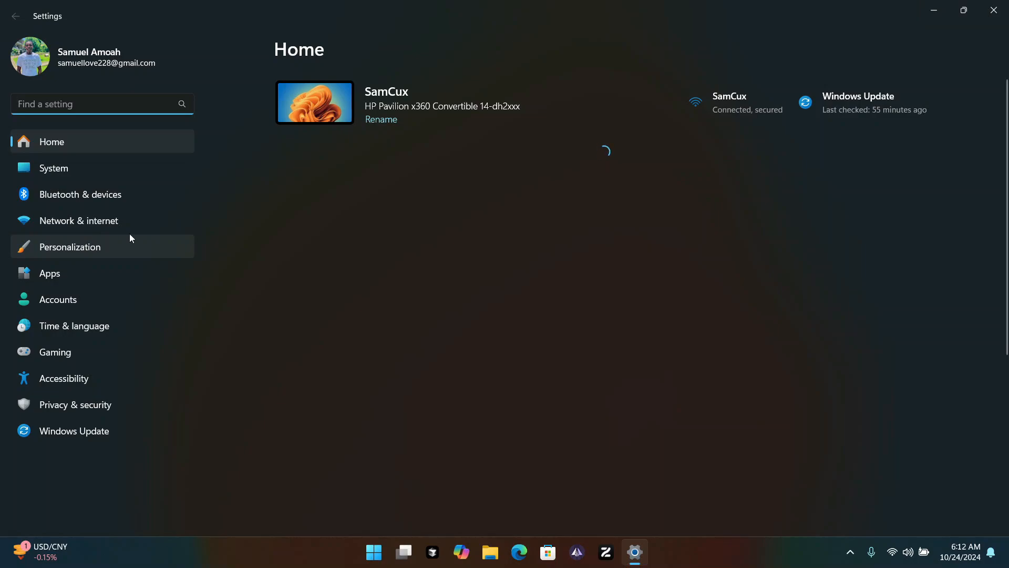
click(87, 251)
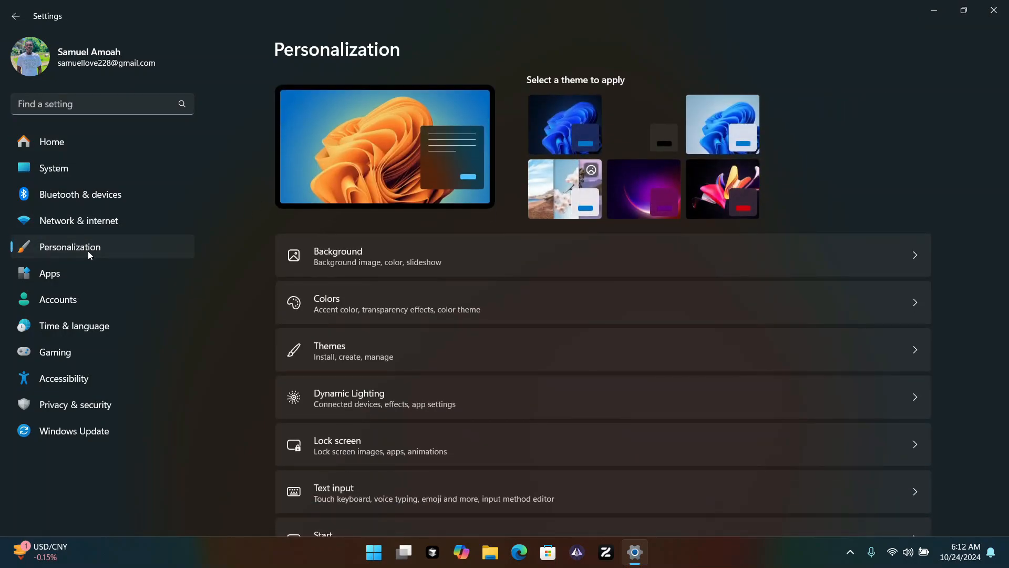
click(466, 349)
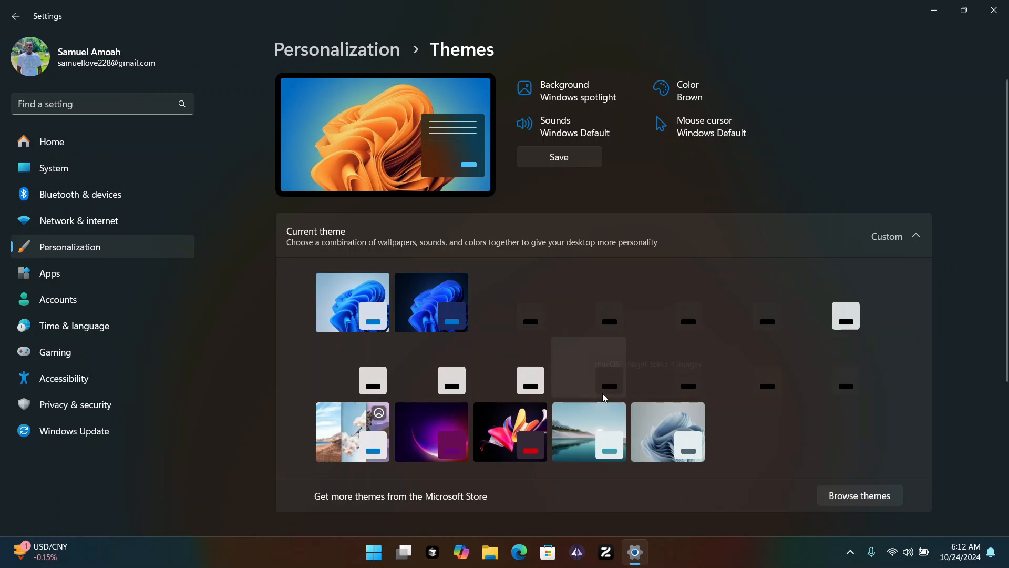
click(592, 310)
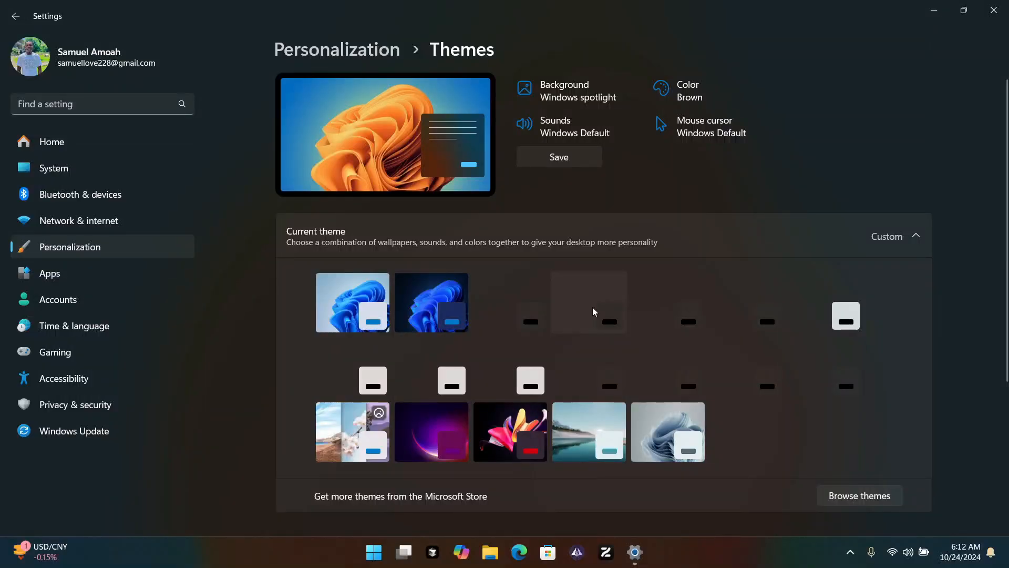
click(993, 9)
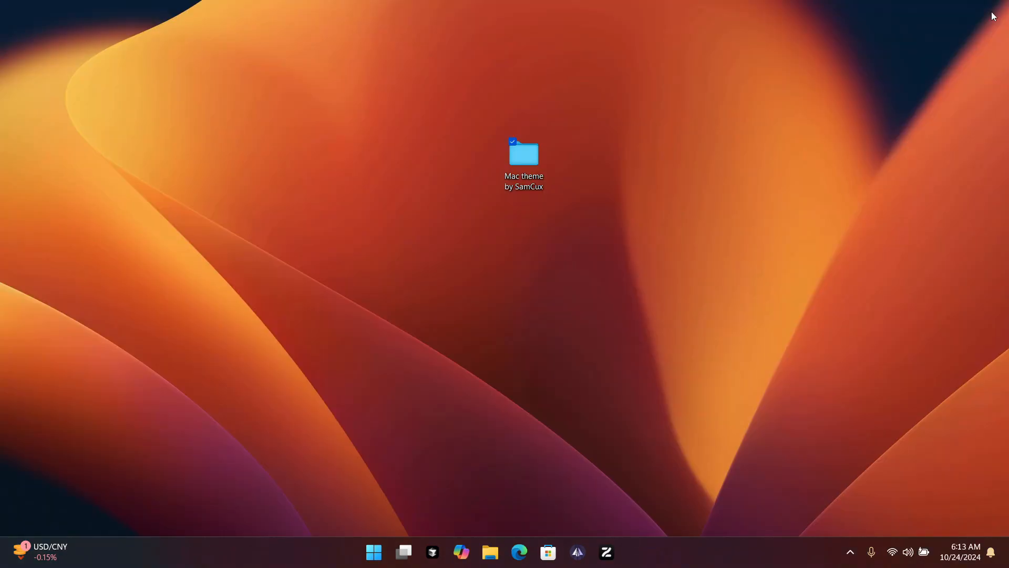
Open the 2_theme folder inside Mac theme by SamCux and launch StartAllBack_3.8.10_setup.
double_click(542, 164)
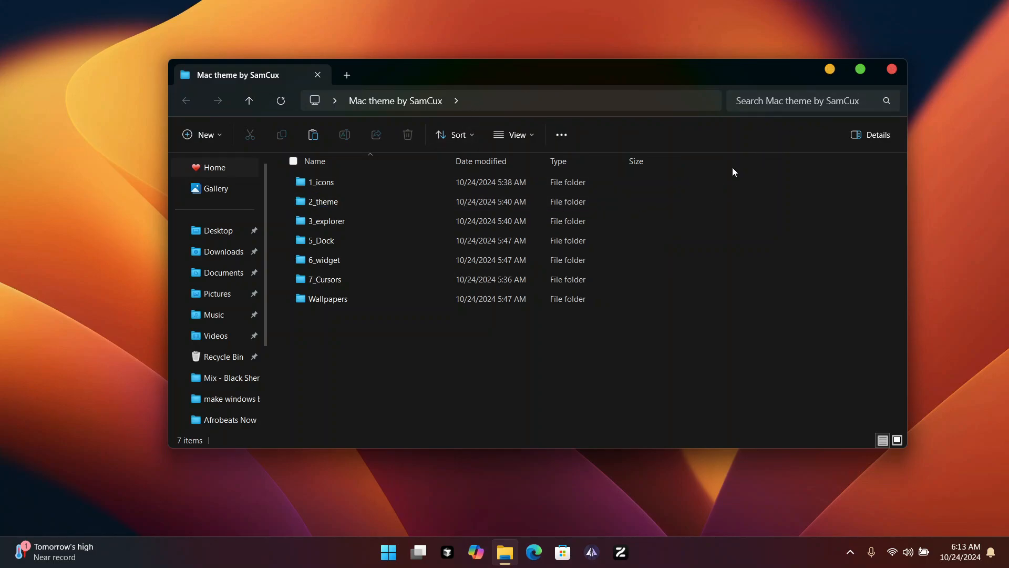
double_click(433, 204)
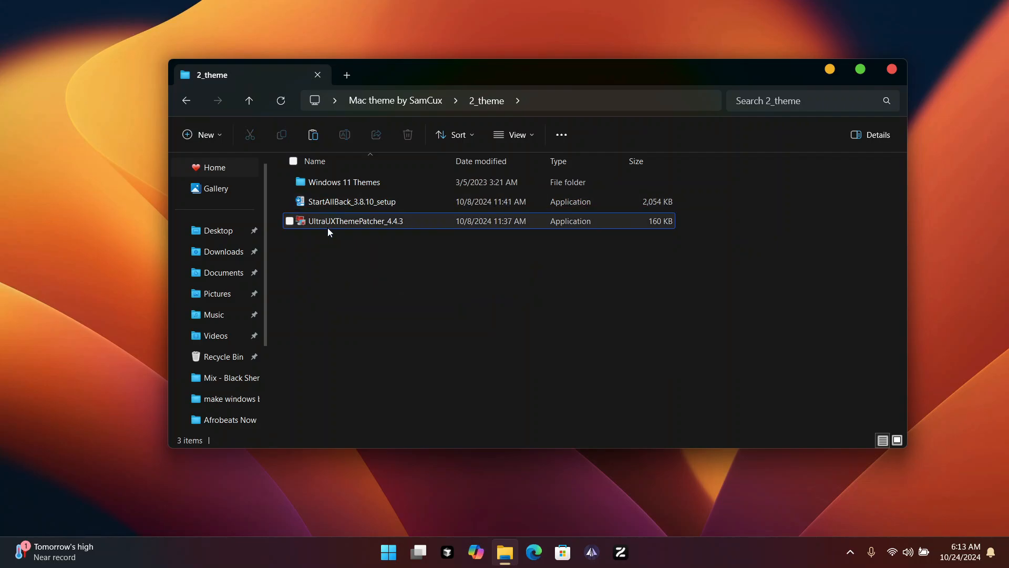
mouse_move(332, 226)
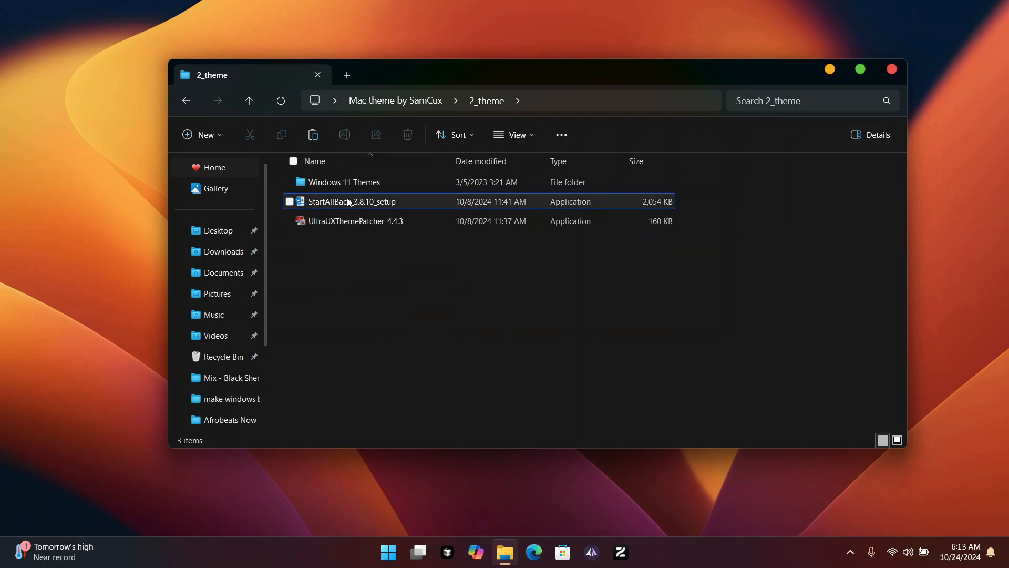
mouse_move(326, 207)
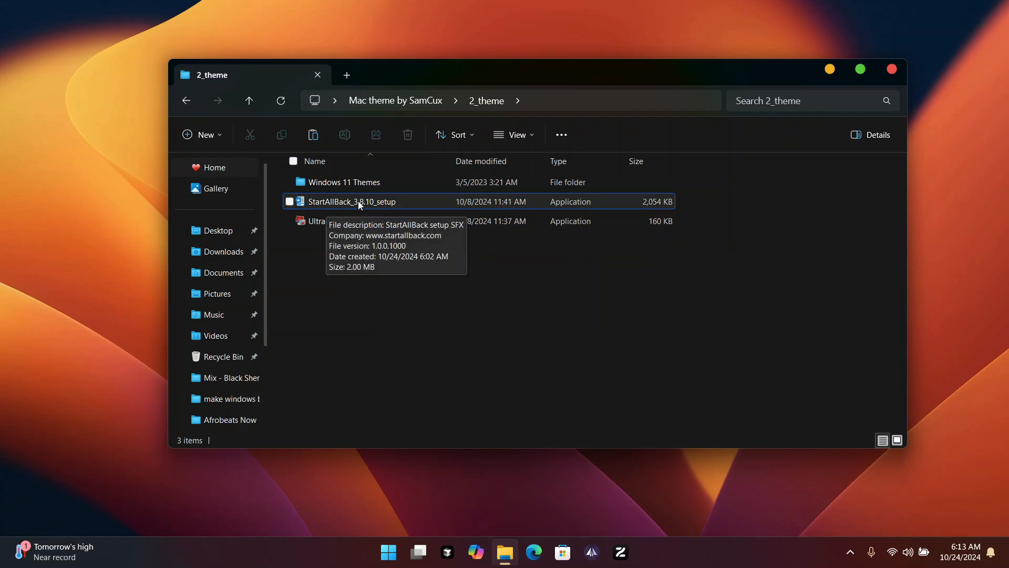
click(370, 203)
double_click(373, 202)
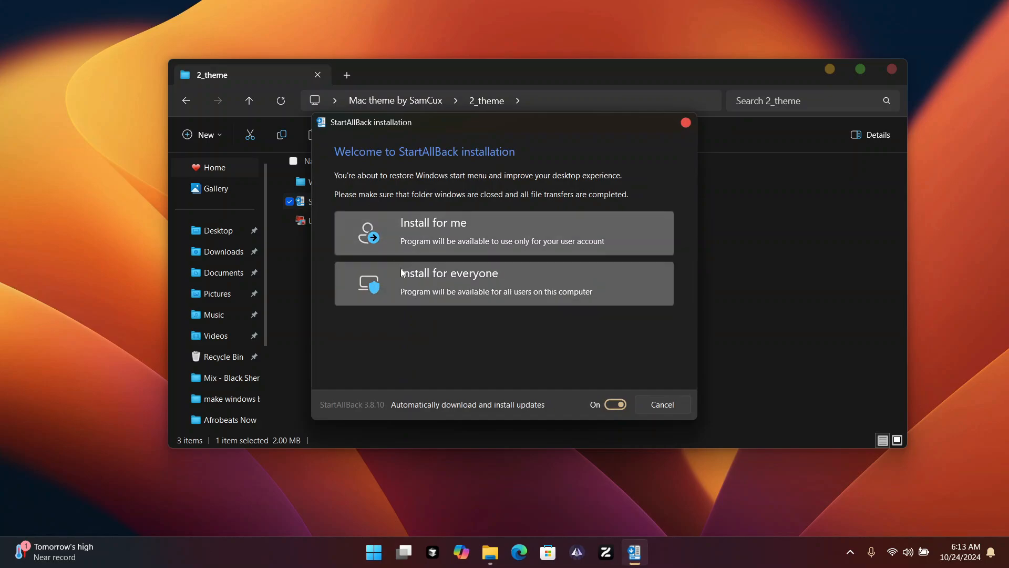
Install StartAllBack for everyone and apply its Proper 11 theme.
click(435, 274)
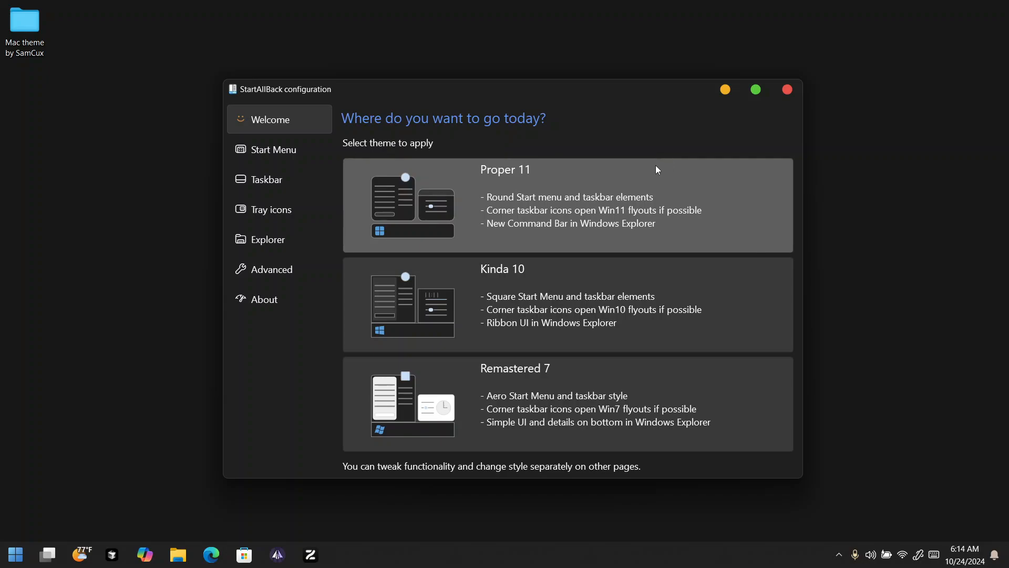
click(466, 163)
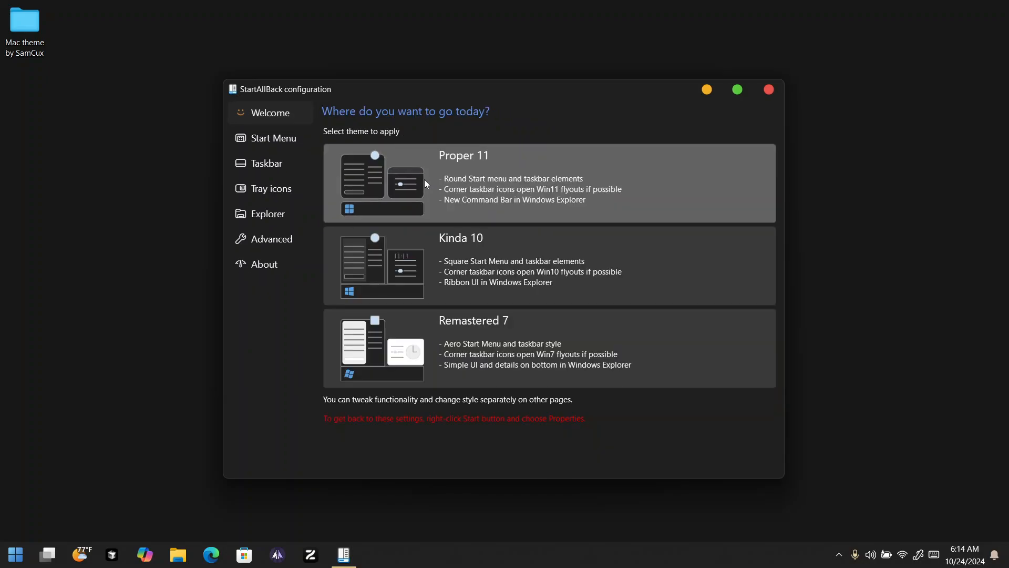
Turn off the enhanced classic start menu and the enhanced classic taskbar in the StartAllBack configuration.
click(256, 139)
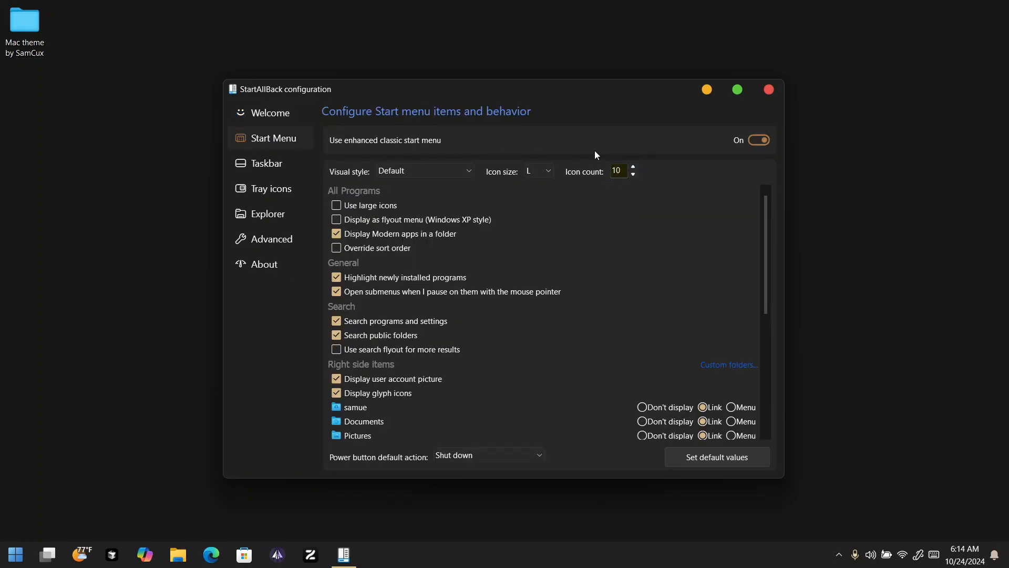
click(760, 144)
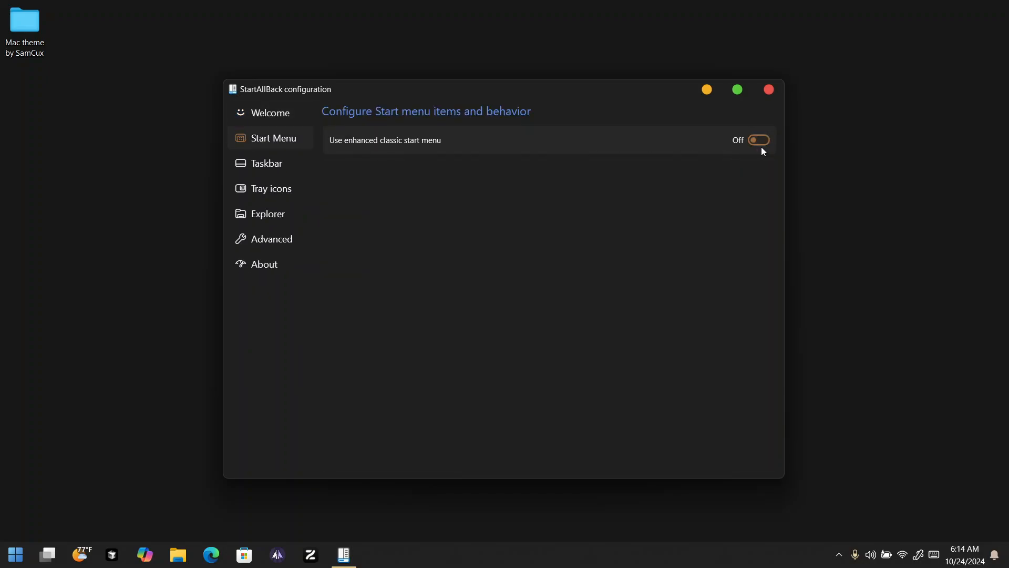
click(282, 169)
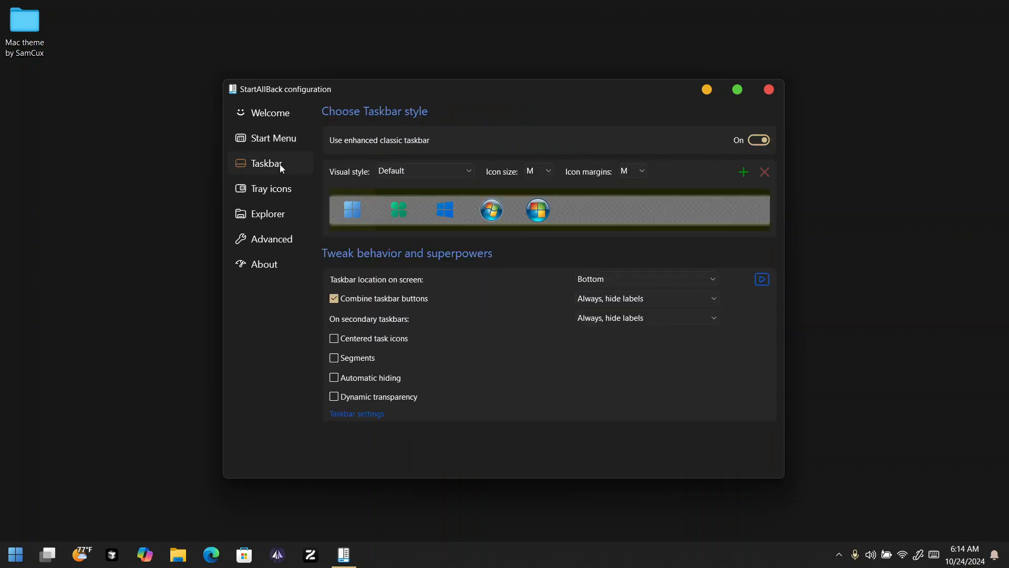
click(766, 147)
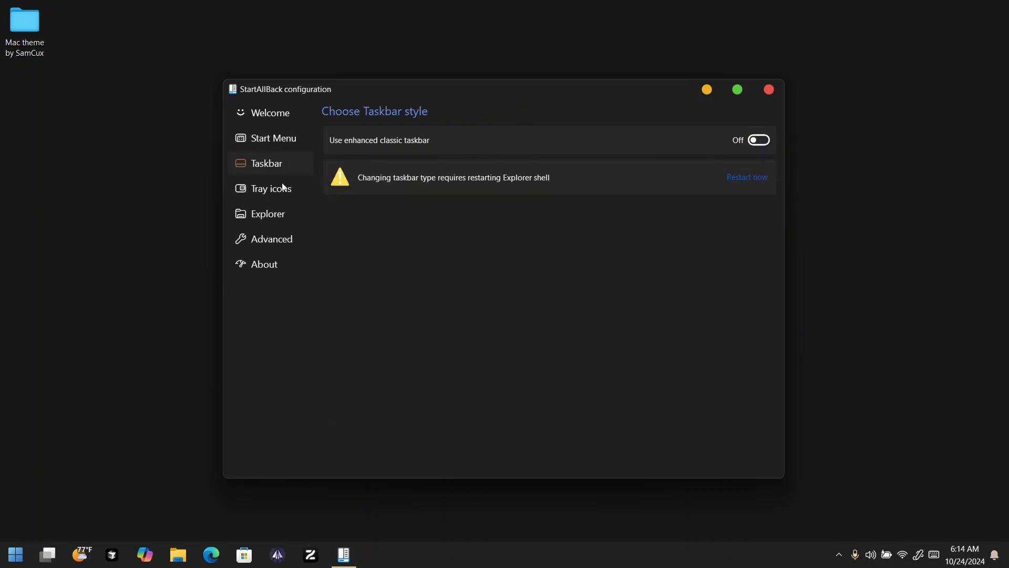
Set the Explorer style to Win7 Command Bar, enable colorizing everything with accent color, and close the StartAllBack configuration.
click(271, 220)
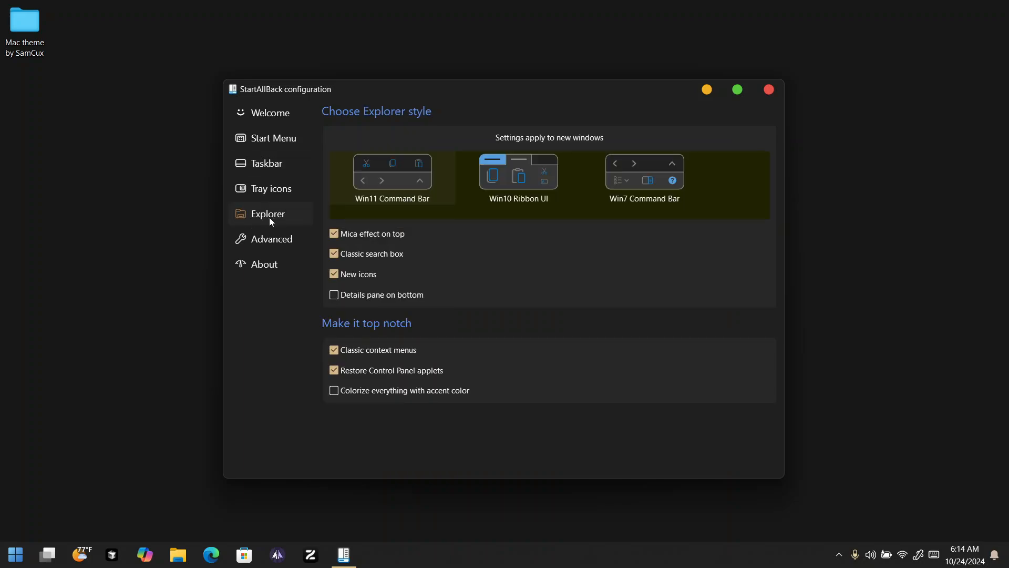
click(655, 188)
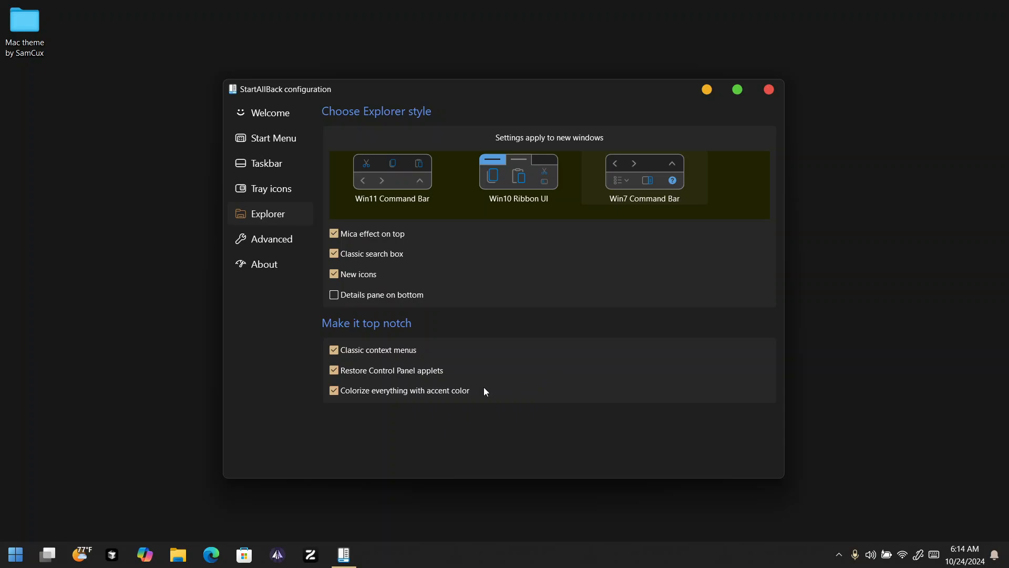
click(773, 91)
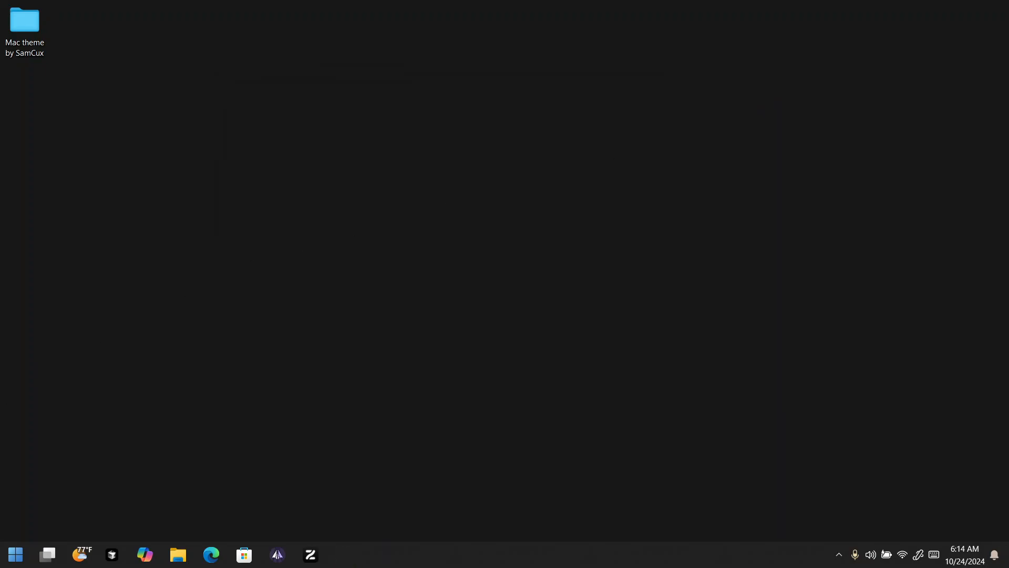
Check the restyled File Explorer by viewing the Desktop folder and This PC, and close the window.
click(178, 554)
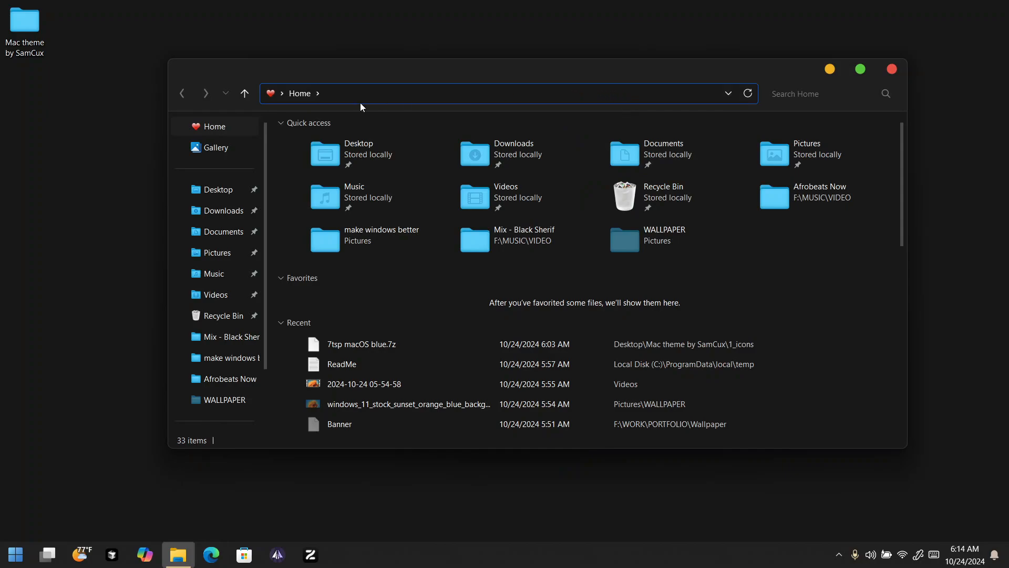
click(225, 192)
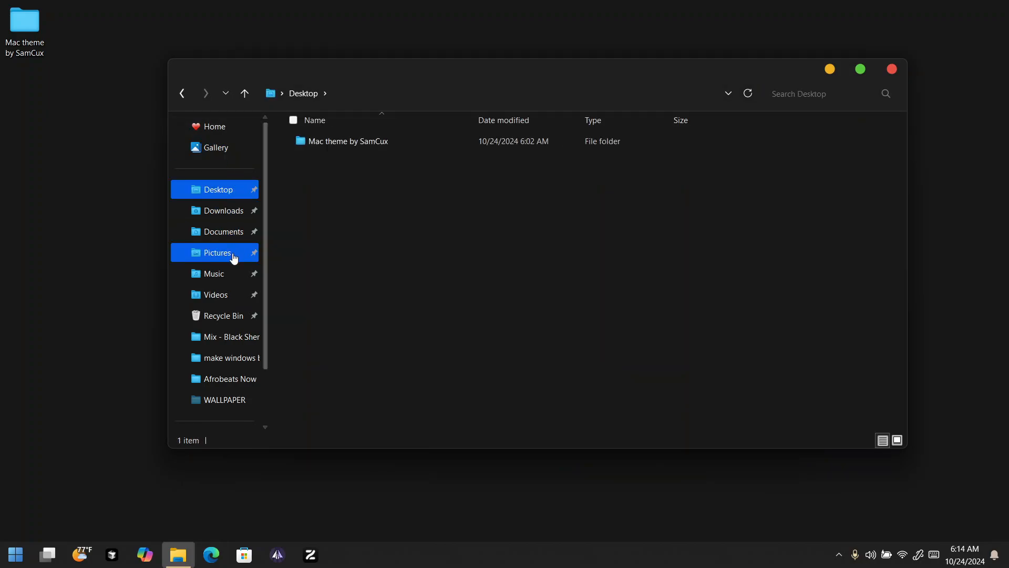
scroll(226, 262, down, 3)
click(227, 353)
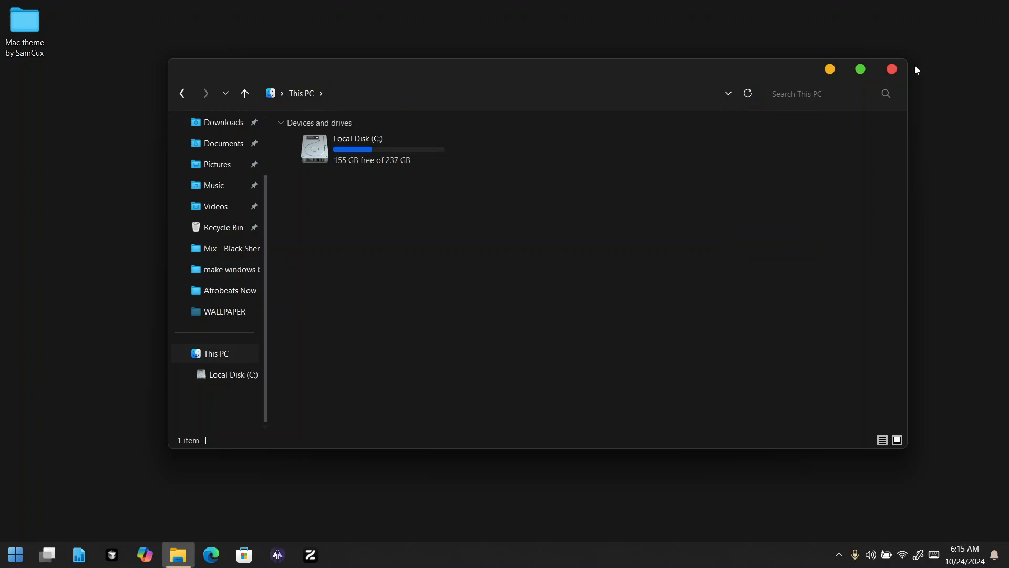
click(892, 69)
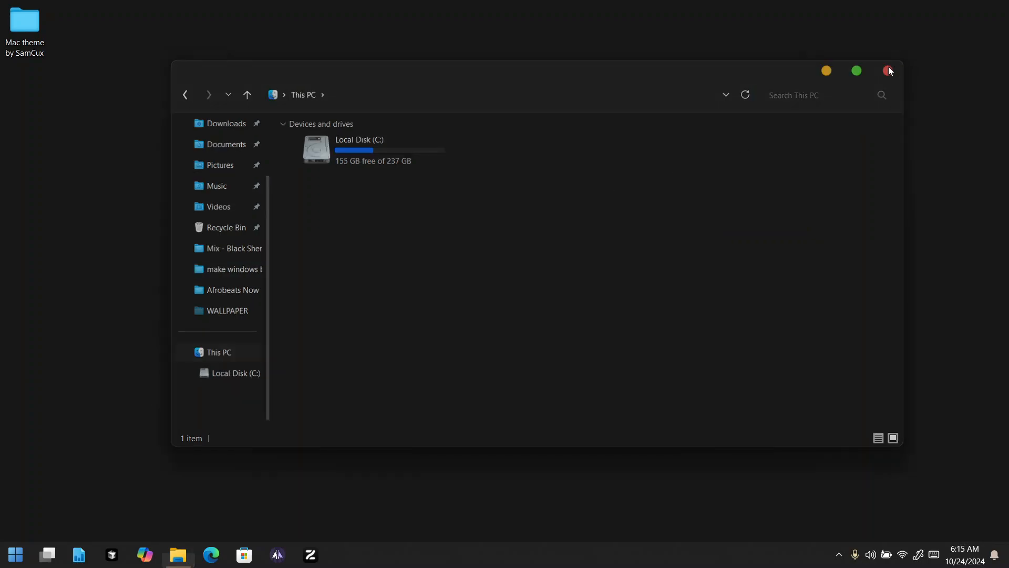
Go to the 3_explorer folder inside Mac theme by SamCux and open the OldNewExplorer by SamCux archive.
double_click(20, 40)
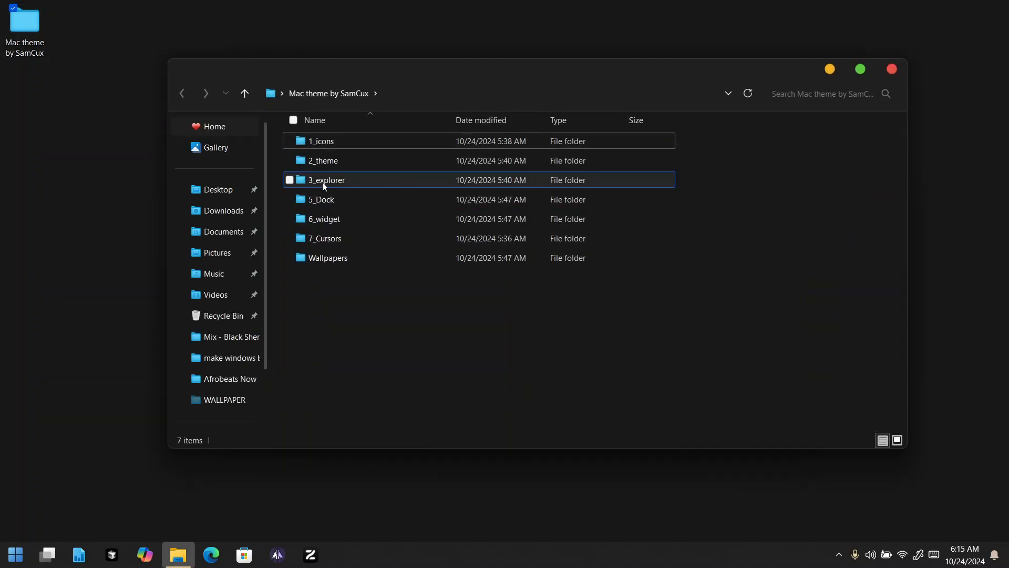
double_click(322, 182)
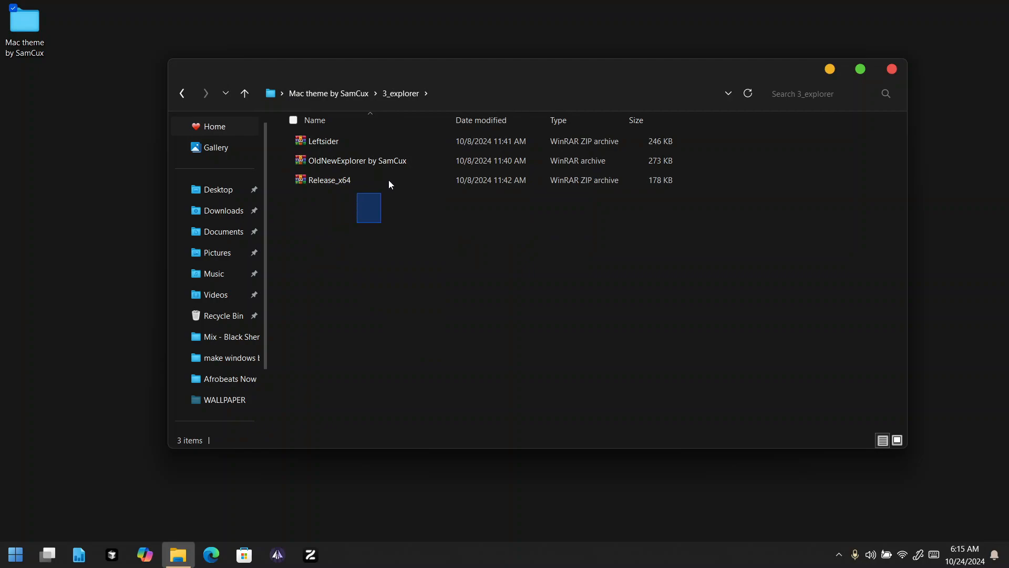
drag(389, 184, 405, 145)
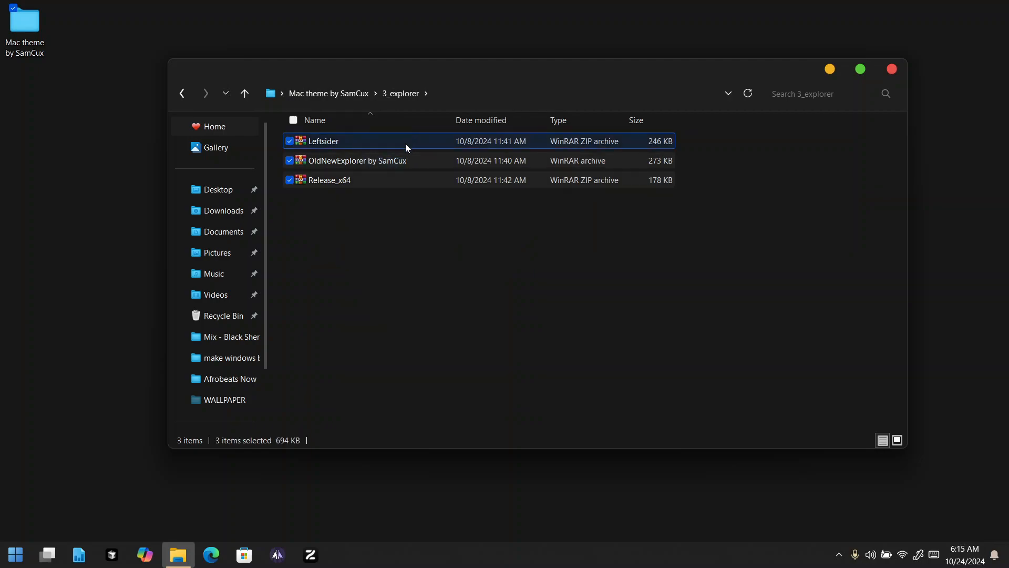
click(338, 145)
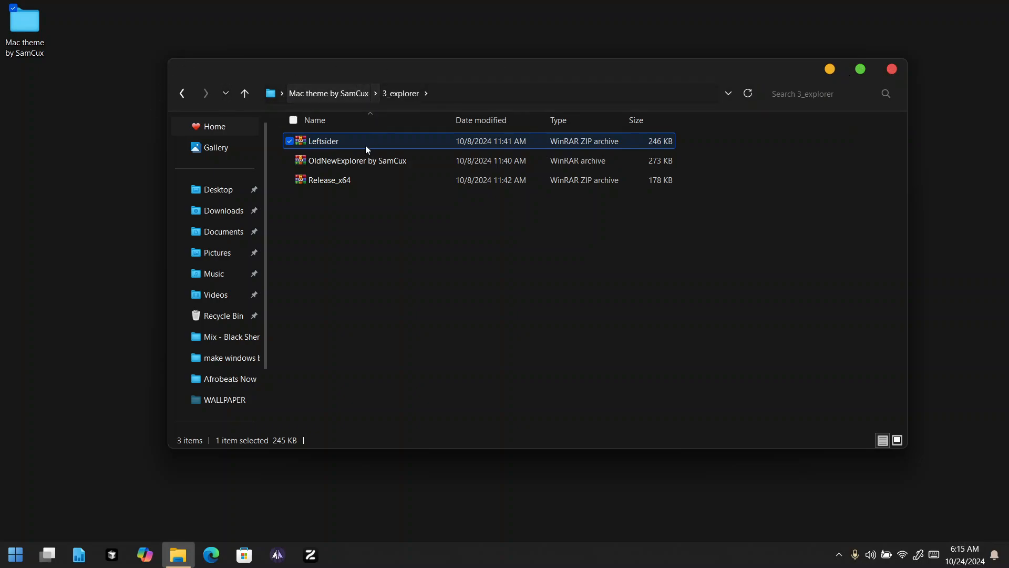
click(325, 163)
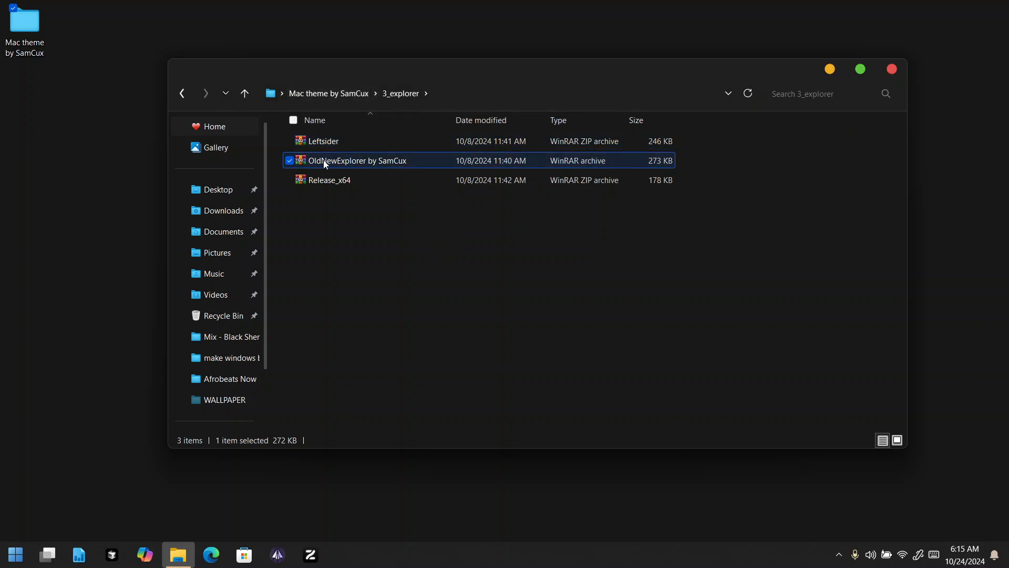
double_click(395, 160)
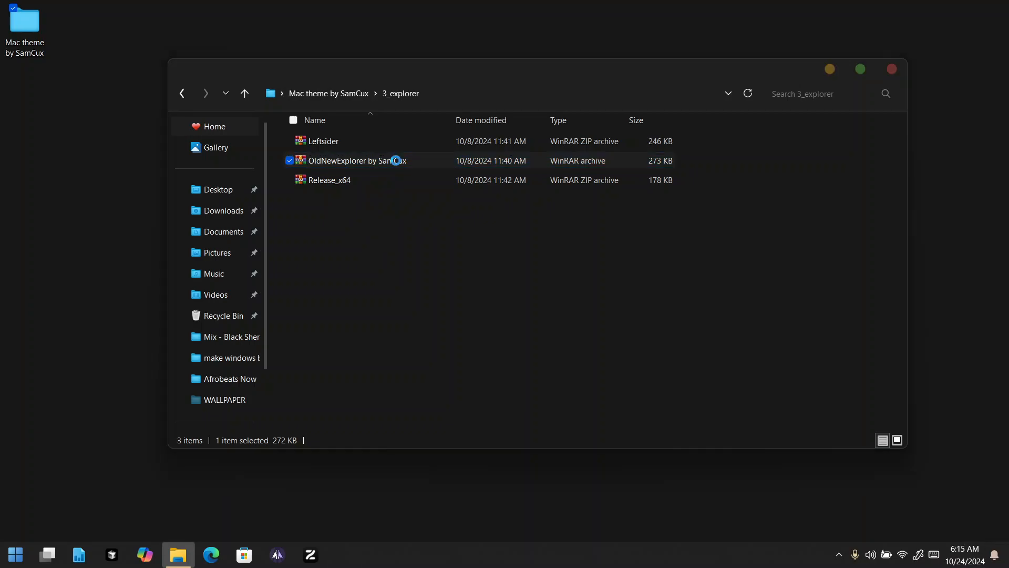
Create a new folder named Tweaks on Local Disk (C:).
click(490, 71)
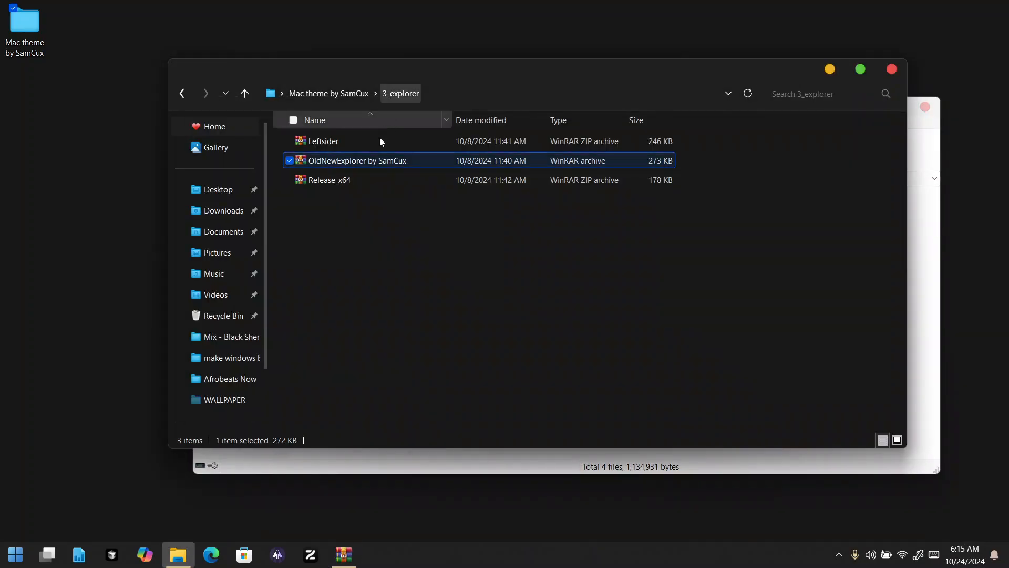
scroll(246, 292, down, 3)
click(227, 374)
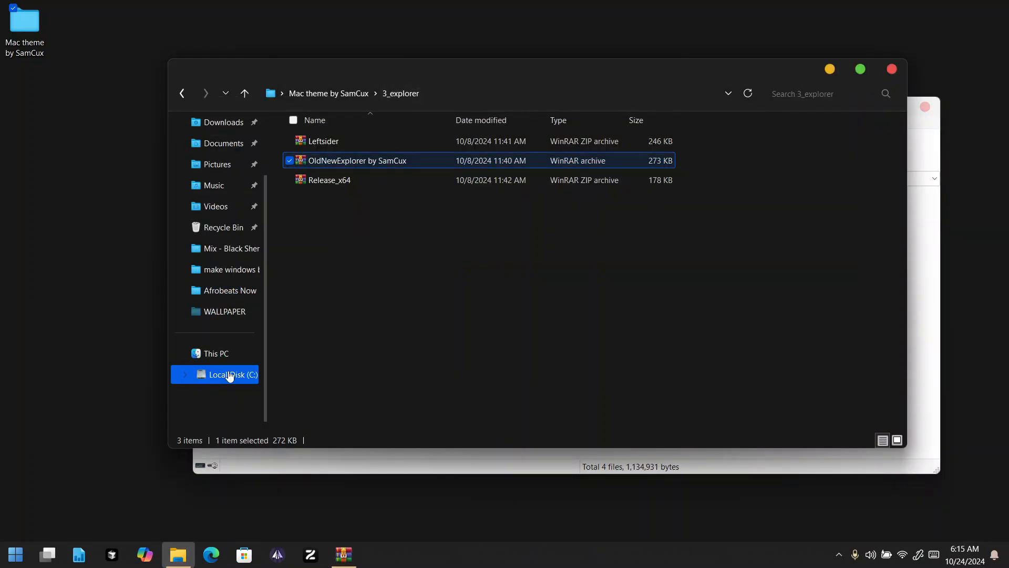
right_click(361, 354)
mouse_move(468, 326)
click(503, 324)
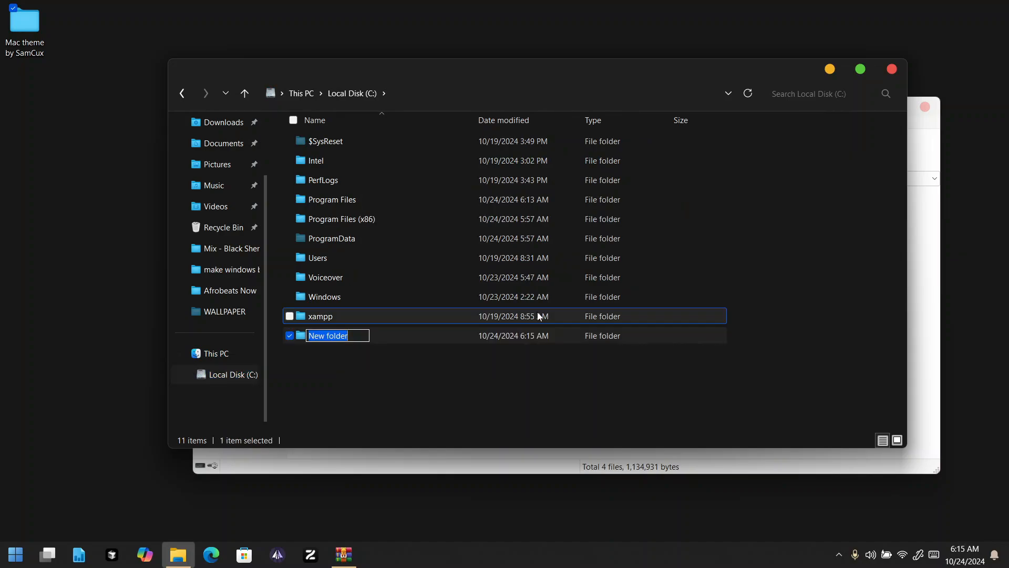
text(Tweaks)
key(Return)
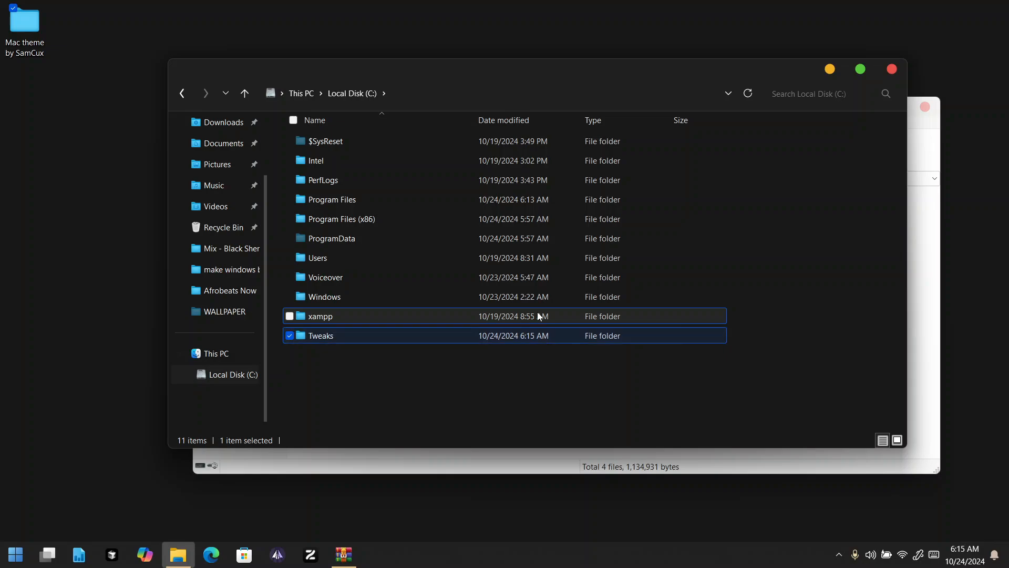
Create a subfolder named oldnewexplorer inside the Tweaks folder and open it.
double_click(326, 337)
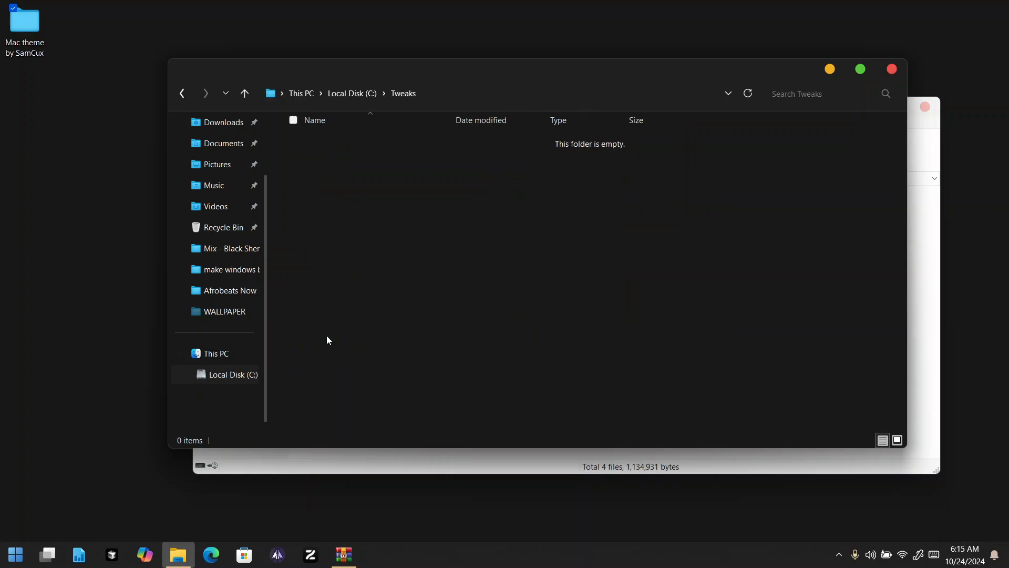
click(927, 289)
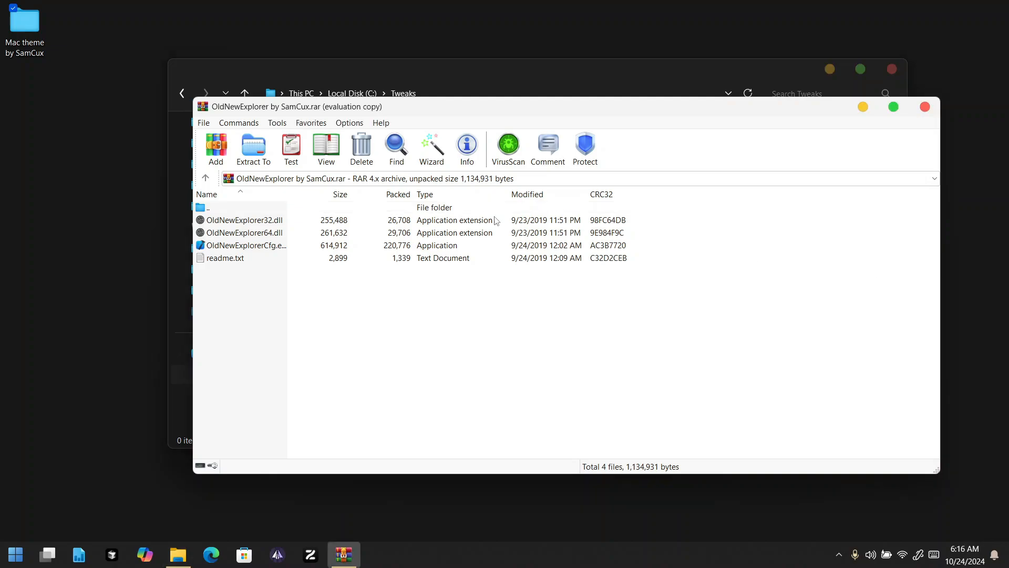
click(448, 68)
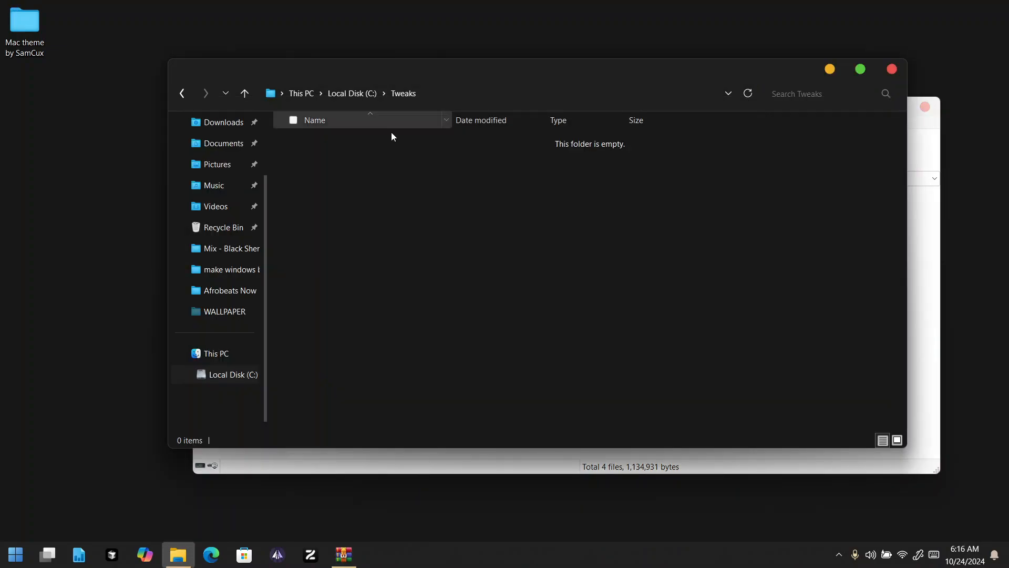
right_click(345, 198)
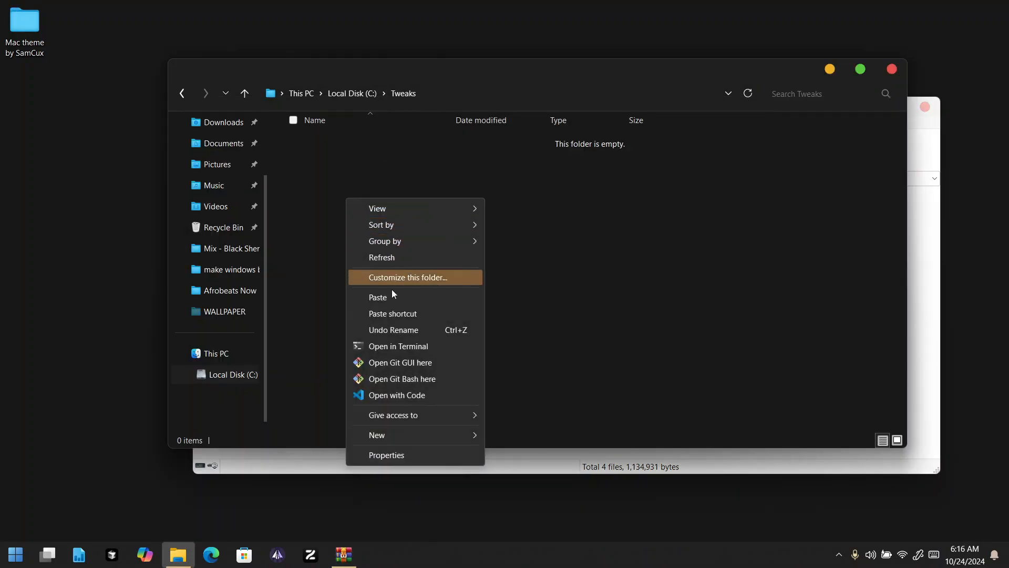
mouse_move(463, 434)
click(511, 435)
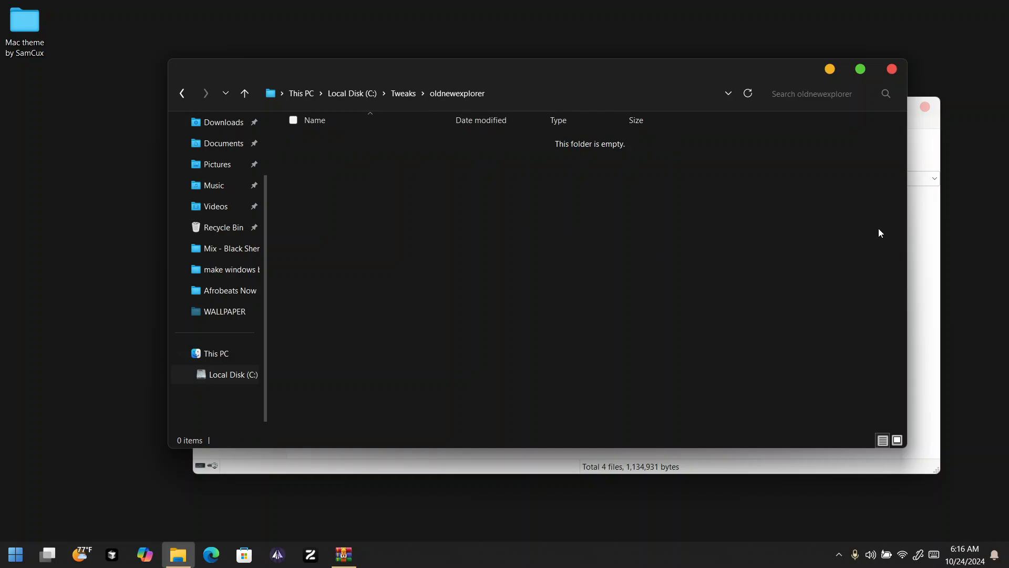
Extract all four files of the OldNewExplorer by SamCux archive into the oldnewexplorer folder.
click(926, 254)
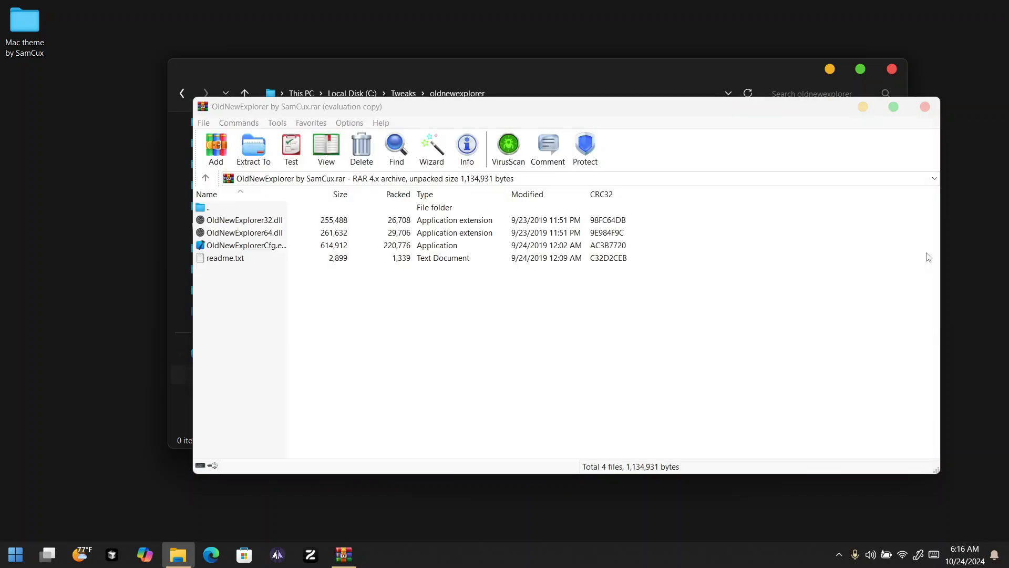
drag(377, 267, 382, 197)
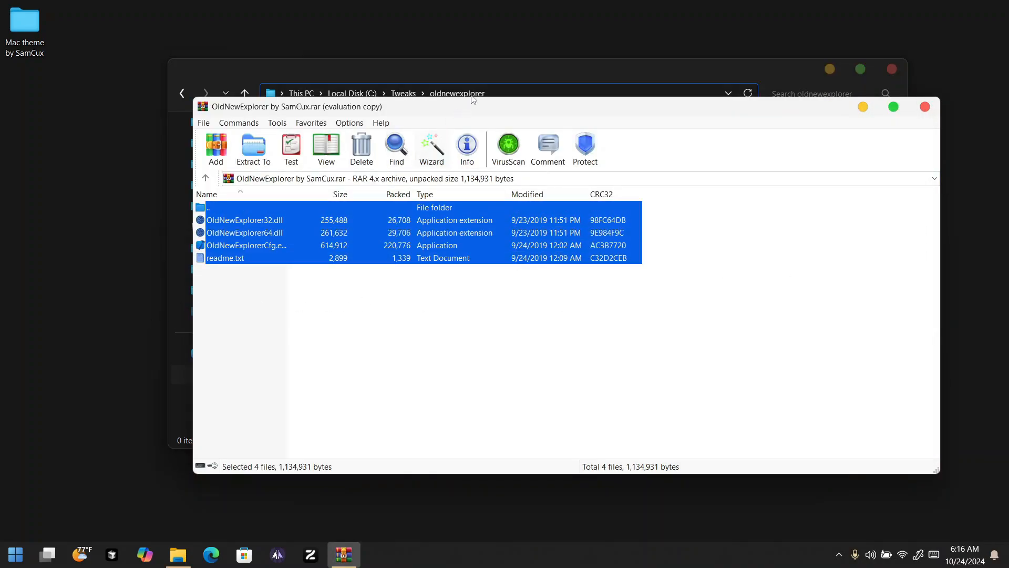
click(473, 95)
click(932, 280)
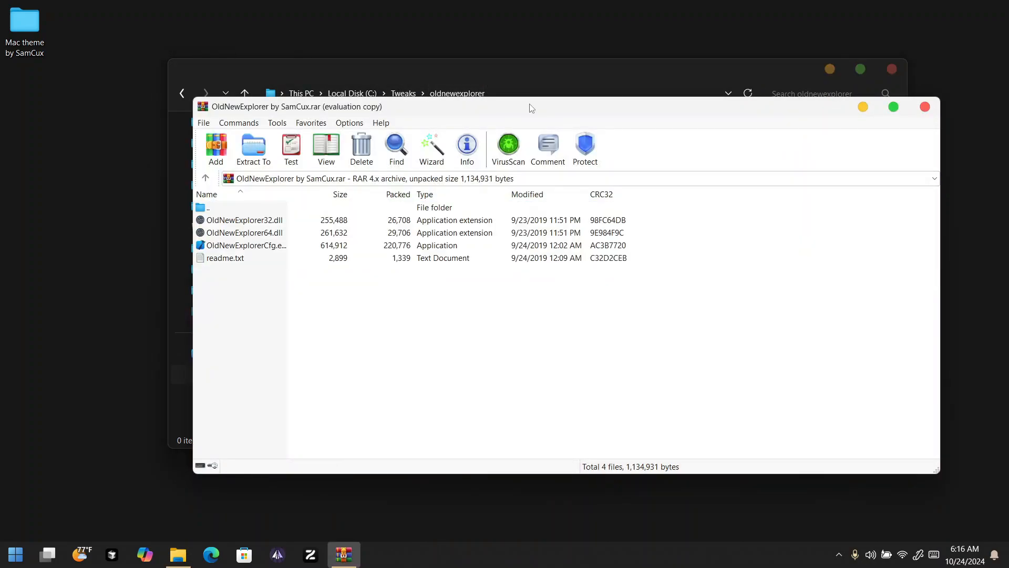
drag(525, 109, 745, 119)
drag(508, 310, 348, 246)
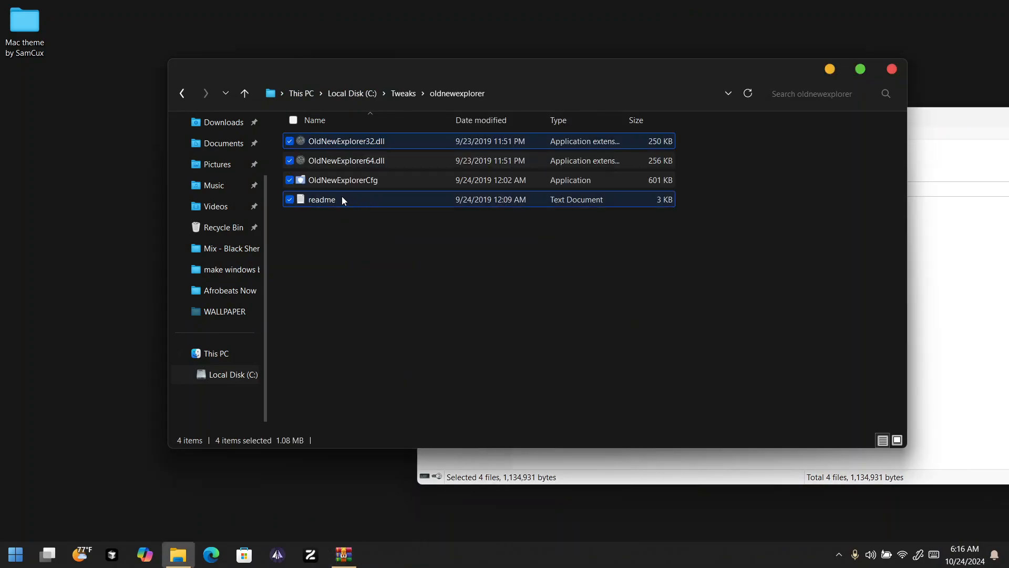
Launch OldNewExplorerCfg and enable classical drive grouping, libraries instead of folders in This PC, and the command bar instead of Ribbon.
click(362, 185)
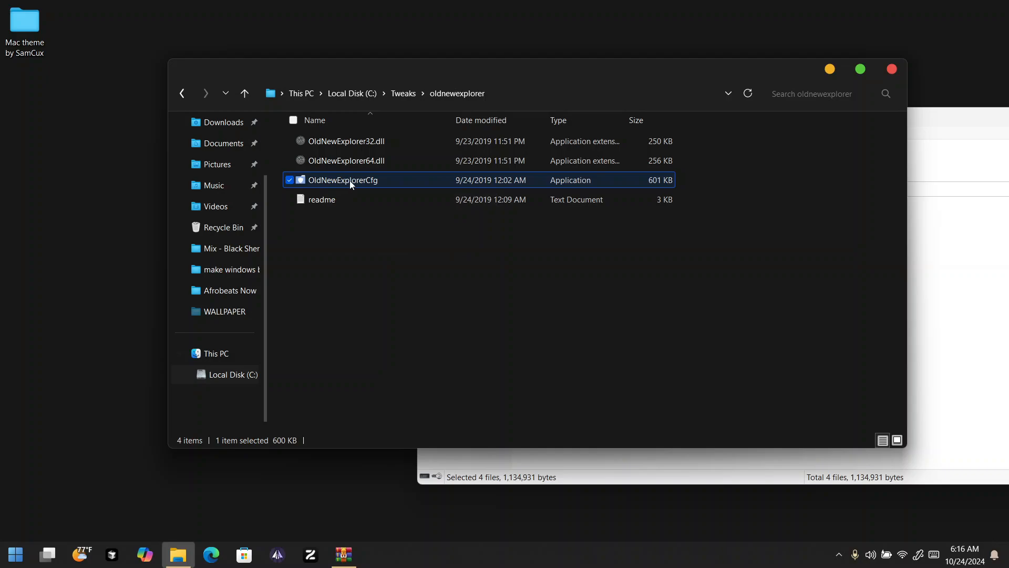
double_click(391, 179)
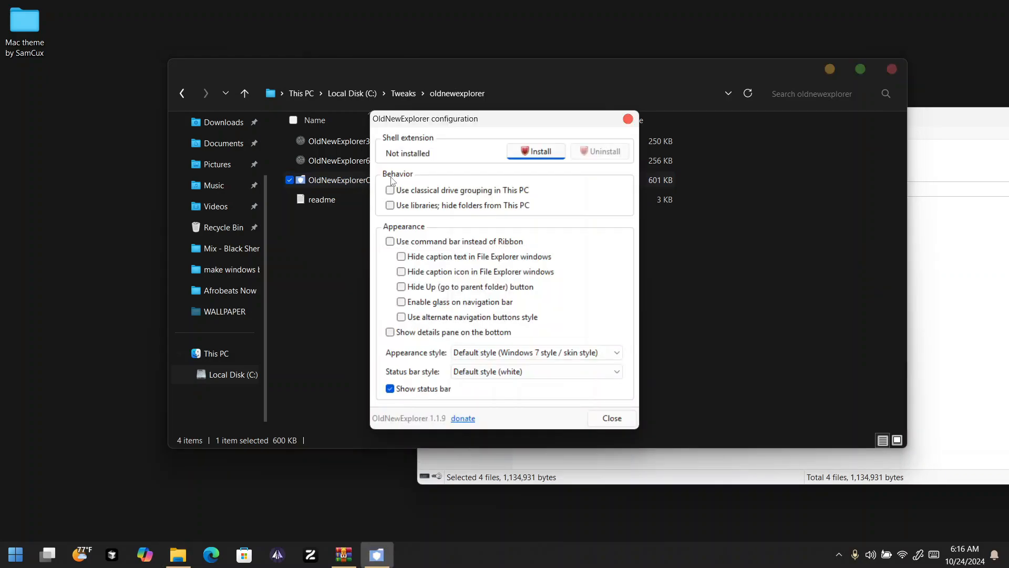
click(391, 190)
click(390, 205)
click(390, 241)
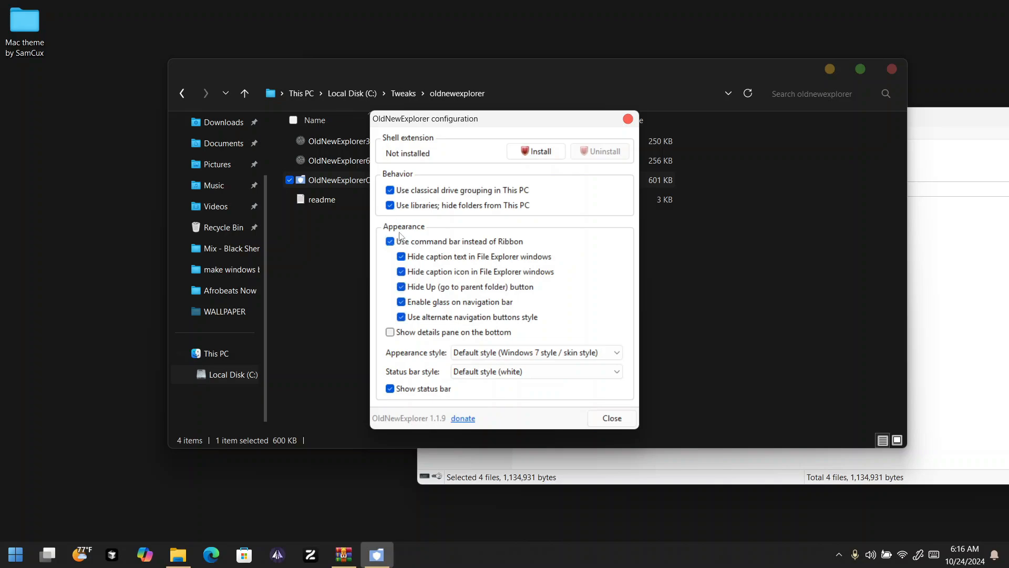
Disable alternate navigation buttons, navigation bar glass and the status bar, then install the OldNewExplorer shell extension and close its configuration.
click(401, 317)
click(402, 303)
click(390, 389)
click(537, 153)
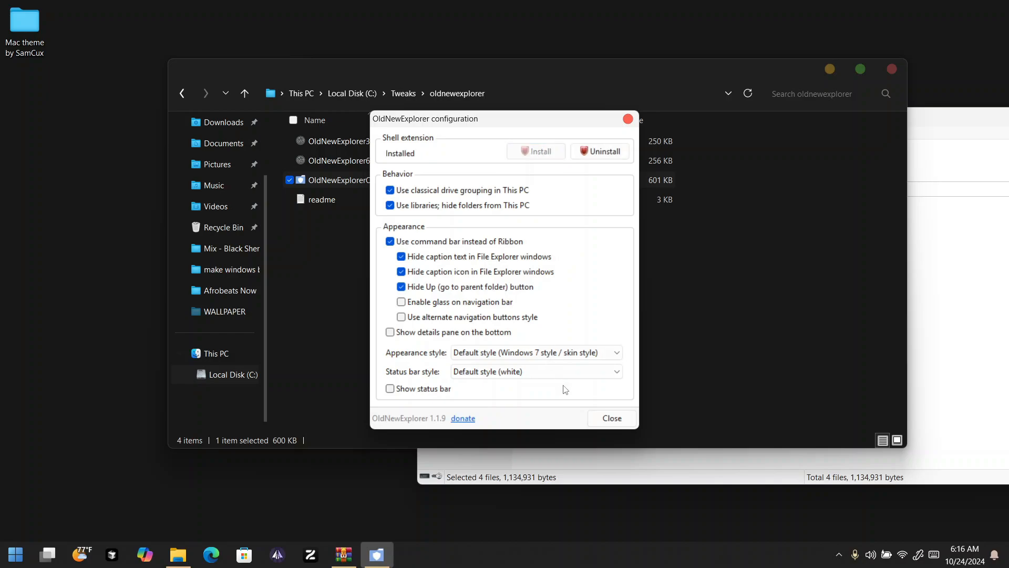
click(613, 414)
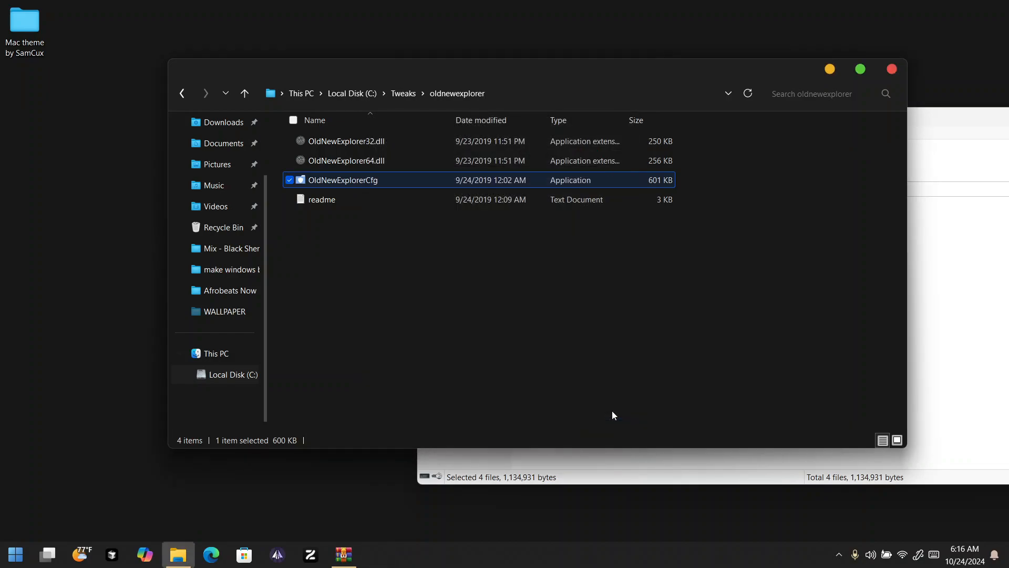
Close the open windows and open the Leftsider archive from the 3_explorer folder inside Mac theme by SamCux.
click(888, 69)
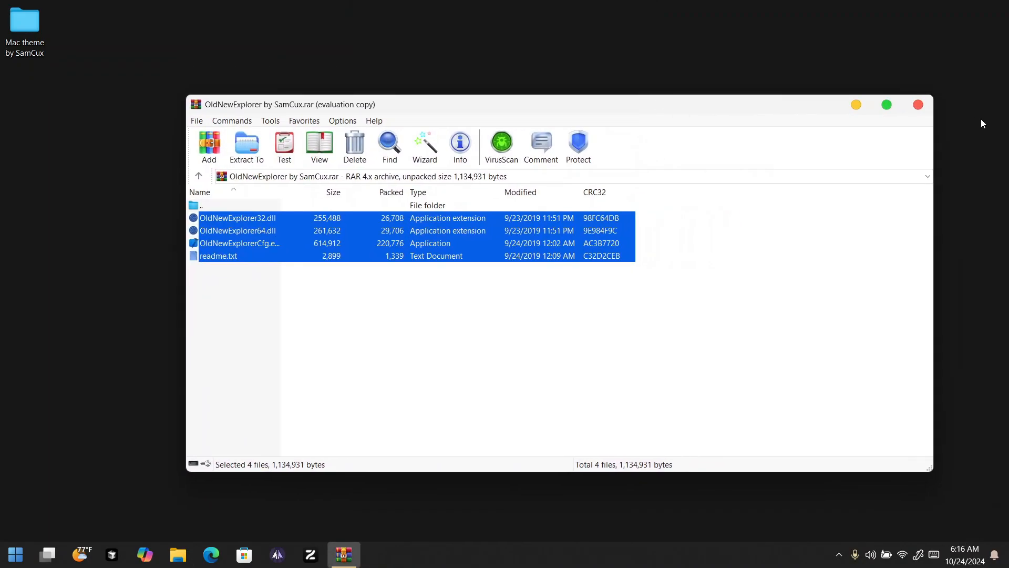
click(920, 106)
double_click(24, 21)
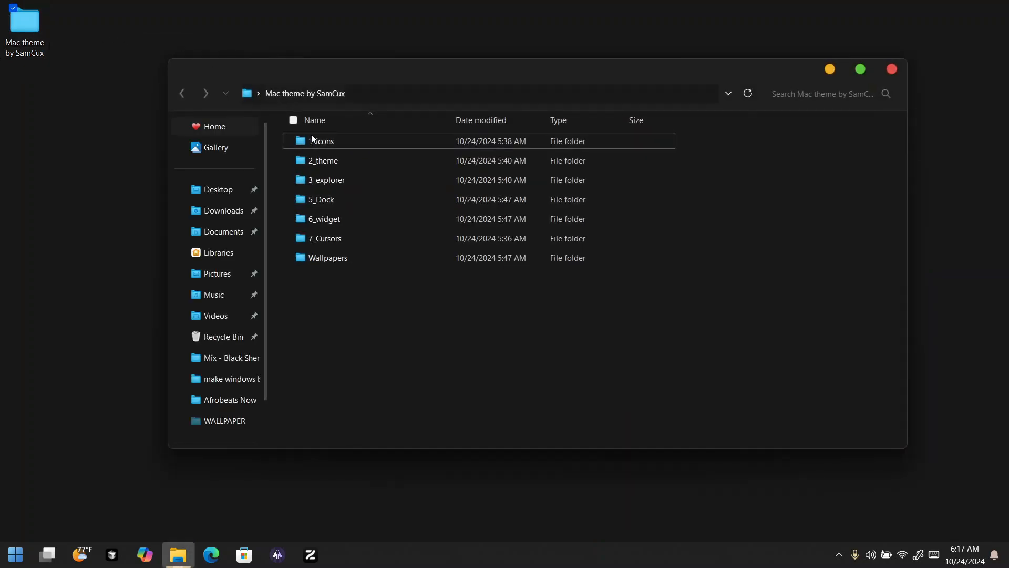
double_click(337, 182)
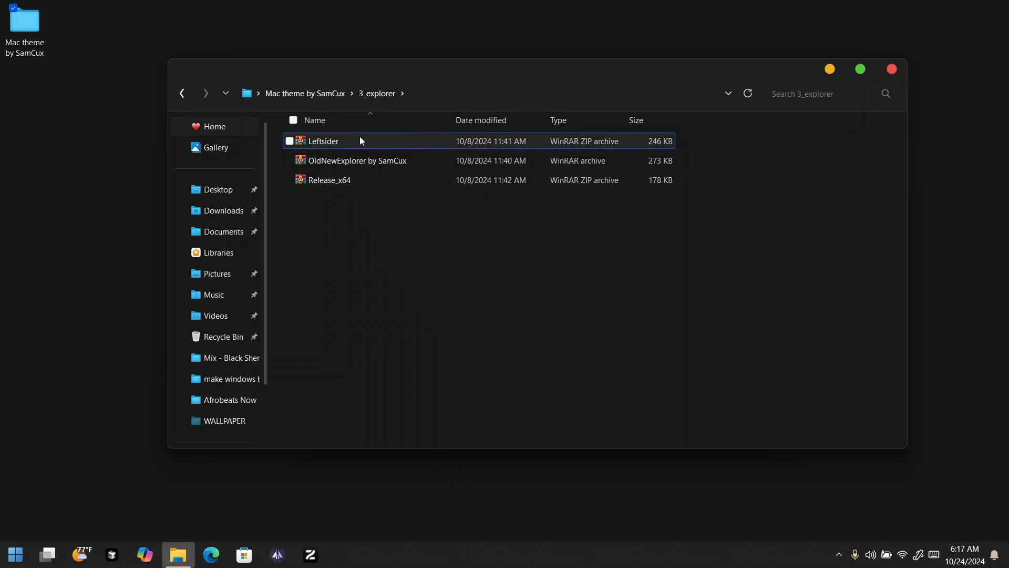
double_click(360, 140)
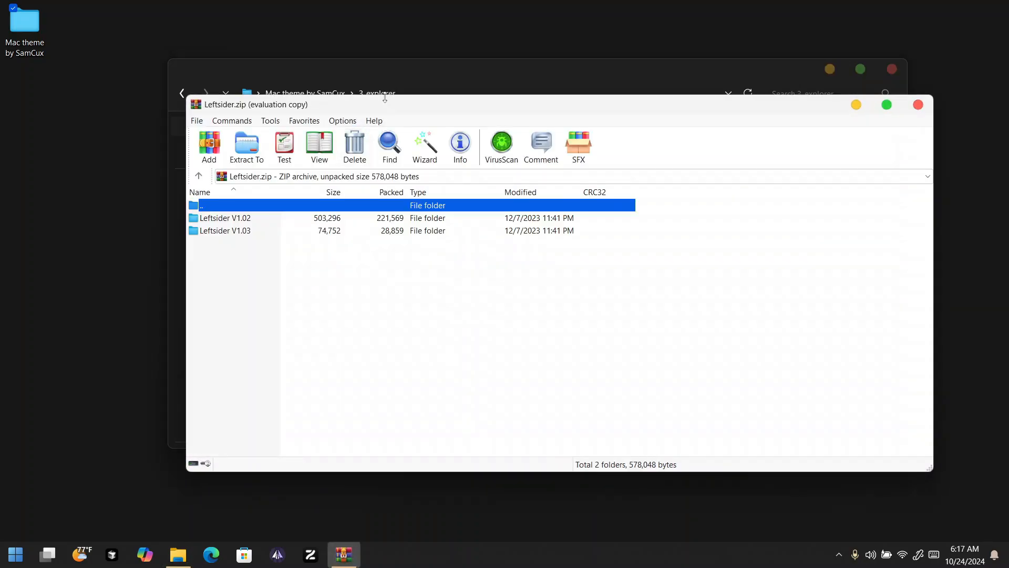
Extract the Leftsider V1.02 folder from the archive into the Tweaks folder on Local Disk (C:).
click(399, 84)
scroll(225, 263, down, 2)
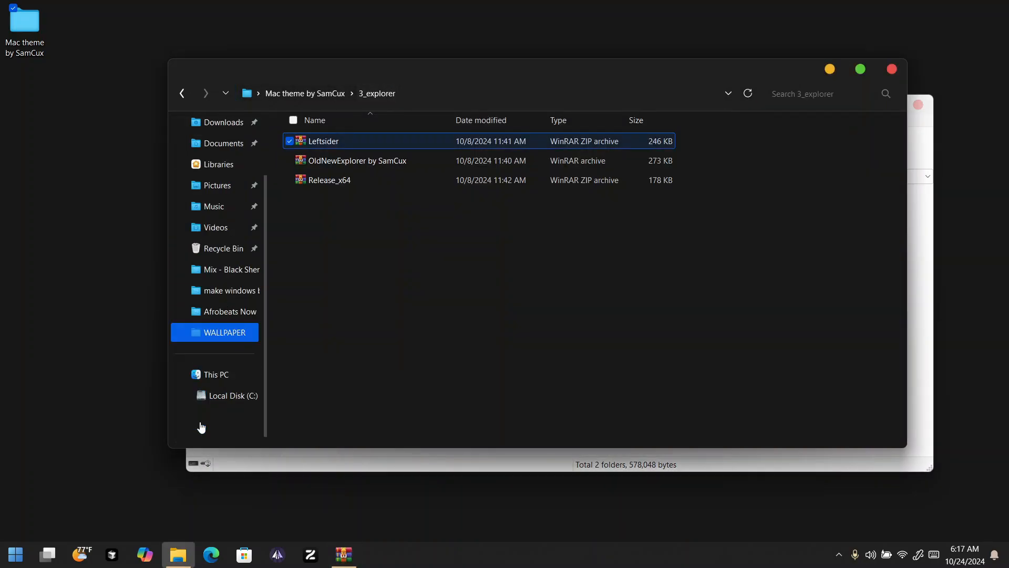
click(224, 395)
double_click(326, 258)
click(371, 459)
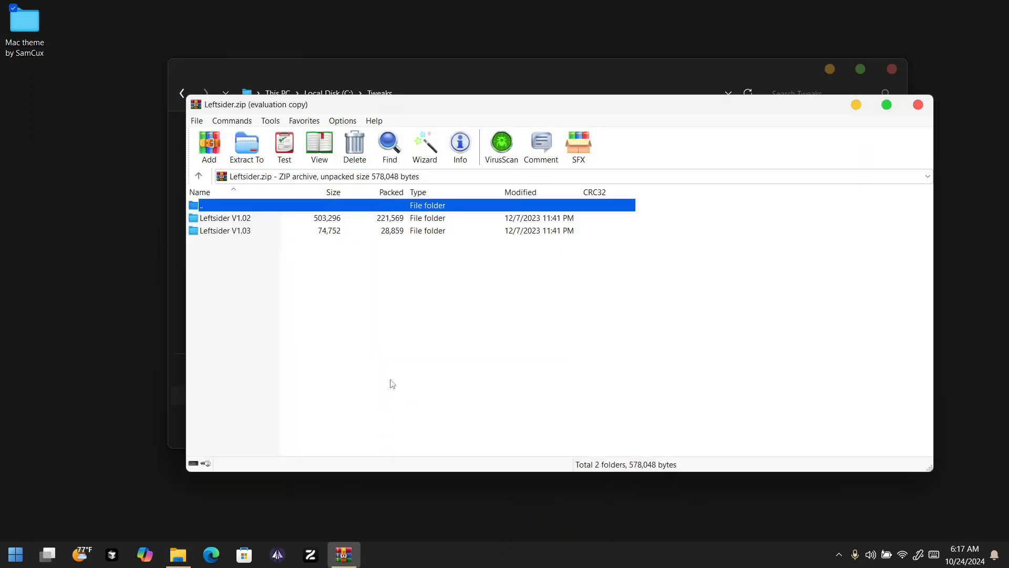
drag(368, 105, 594, 112)
click(469, 239)
click(443, 228)
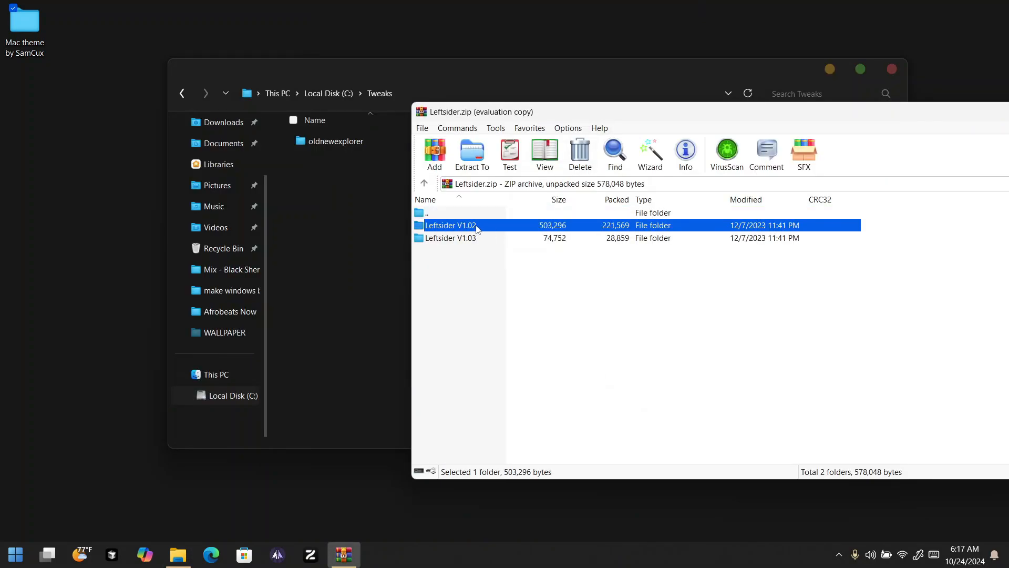
drag(336, 195, 337, 194)
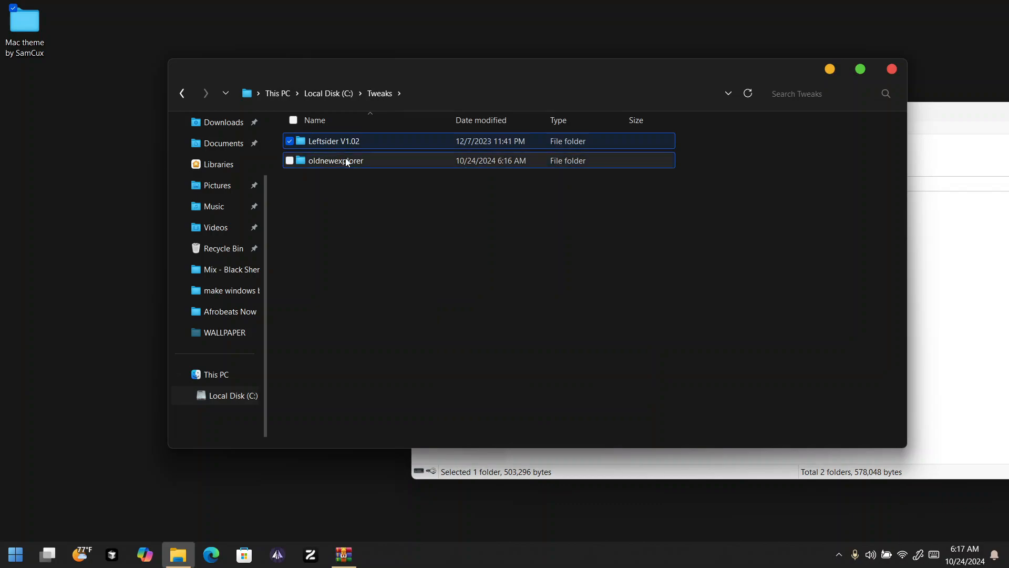
Open the extracted Leftsider V1.02 folder and run leftsider as administrator.
double_click(355, 141)
click(345, 143)
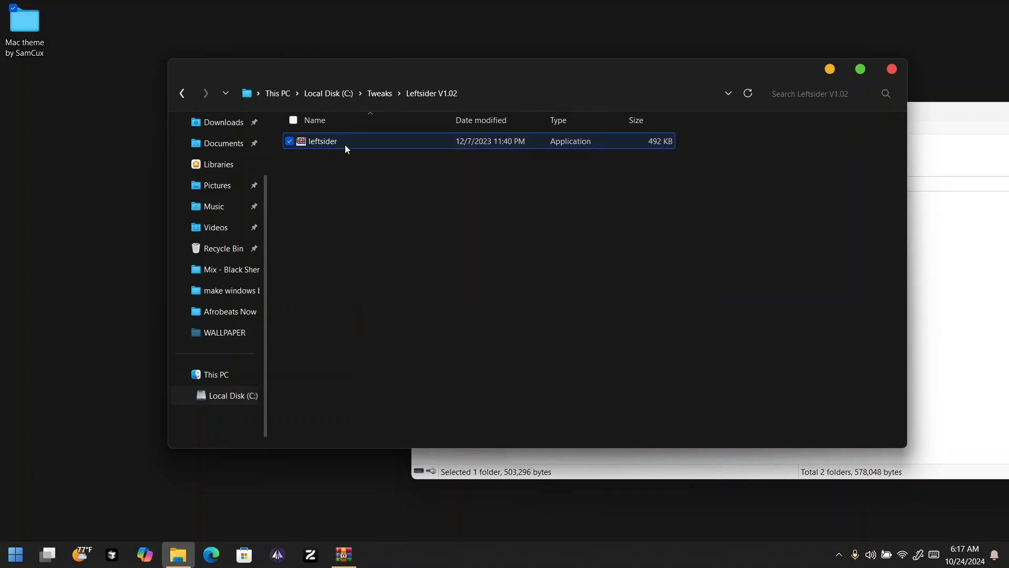
right_click(346, 147)
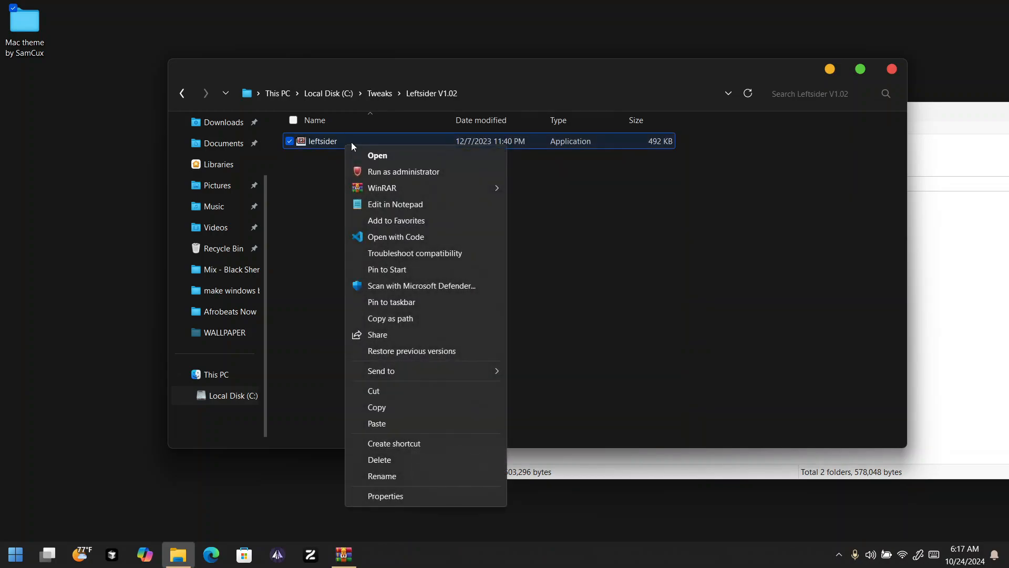
click(437, 173)
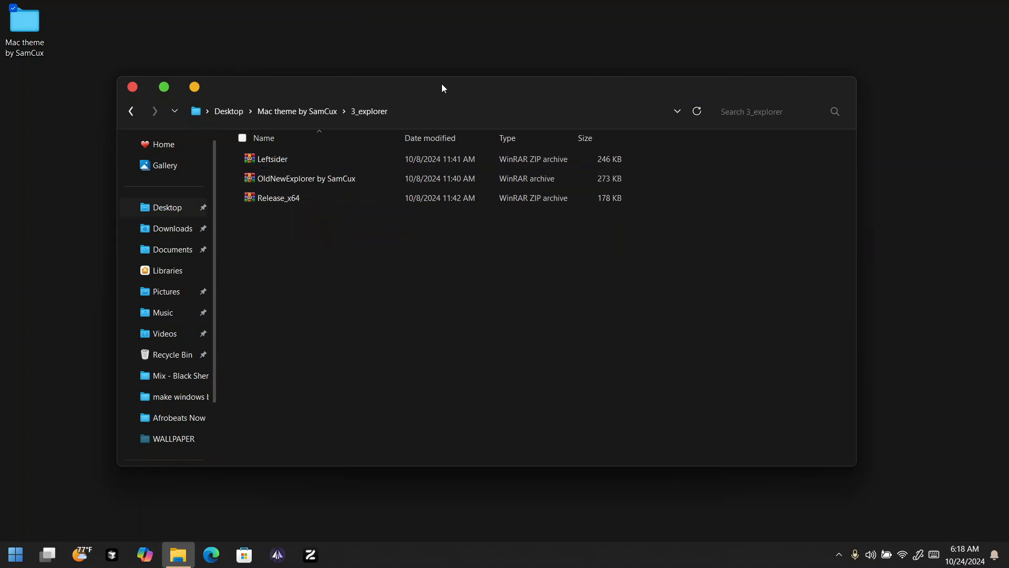
Extract the Release folder from the Release_x64 archive into the Tweaks folder on Local Disk (C:).
drag(442, 88, 442, 79)
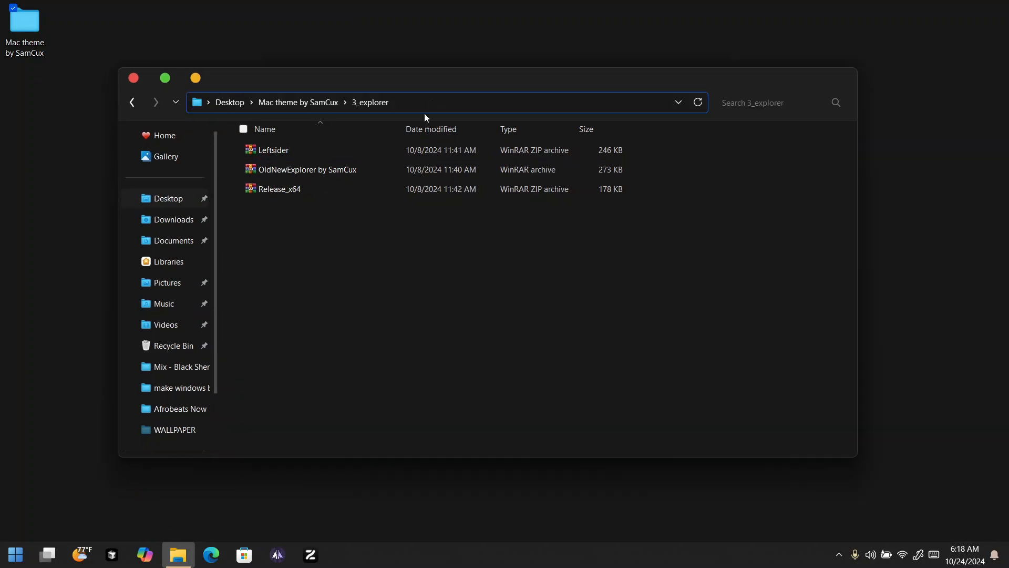
double_click(290, 191)
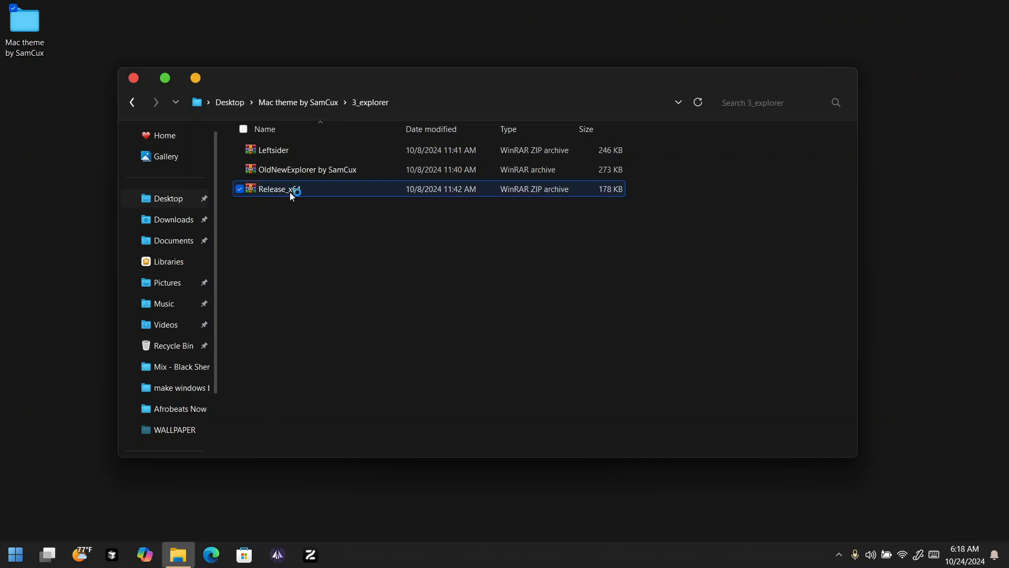
scroll(157, 388, down, 2)
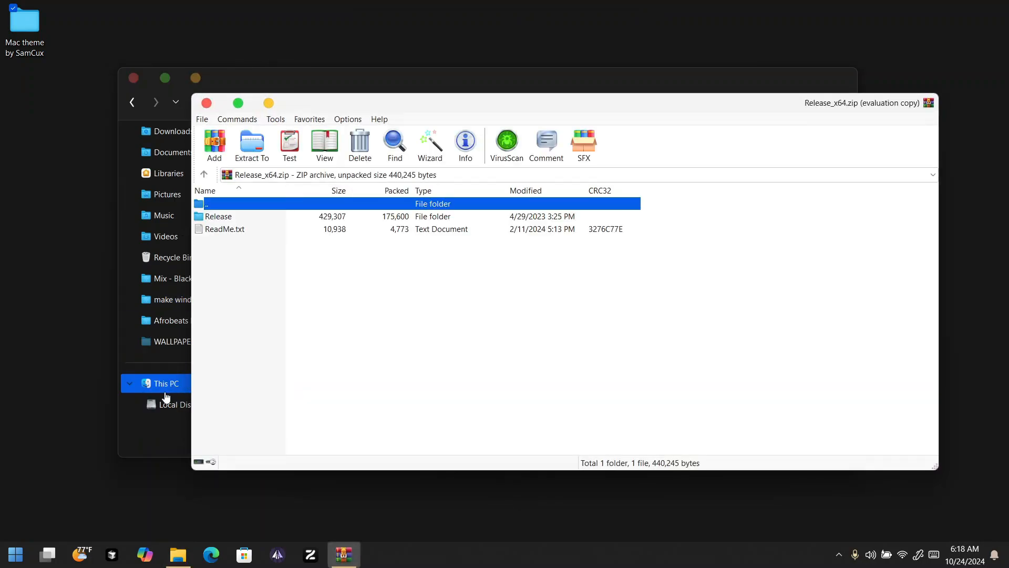
click(159, 406)
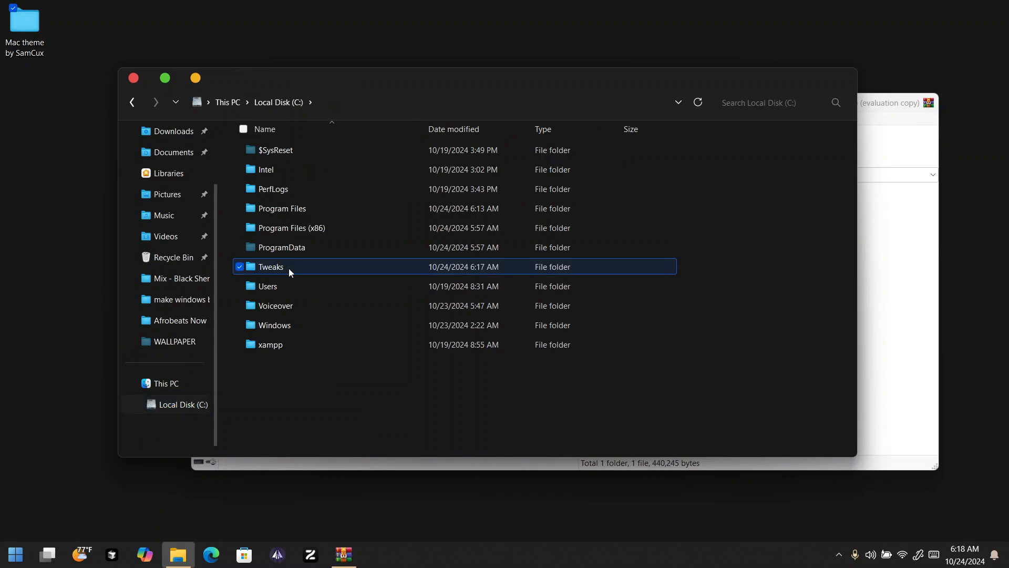
click(922, 288)
drag(362, 103, 551, 107)
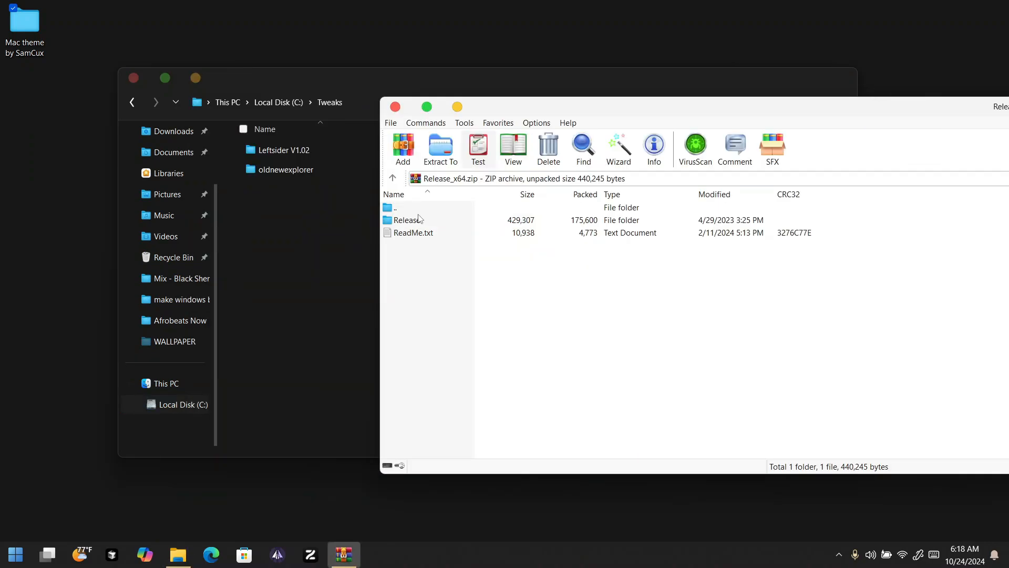
click(415, 223)
drag(415, 223, 303, 221)
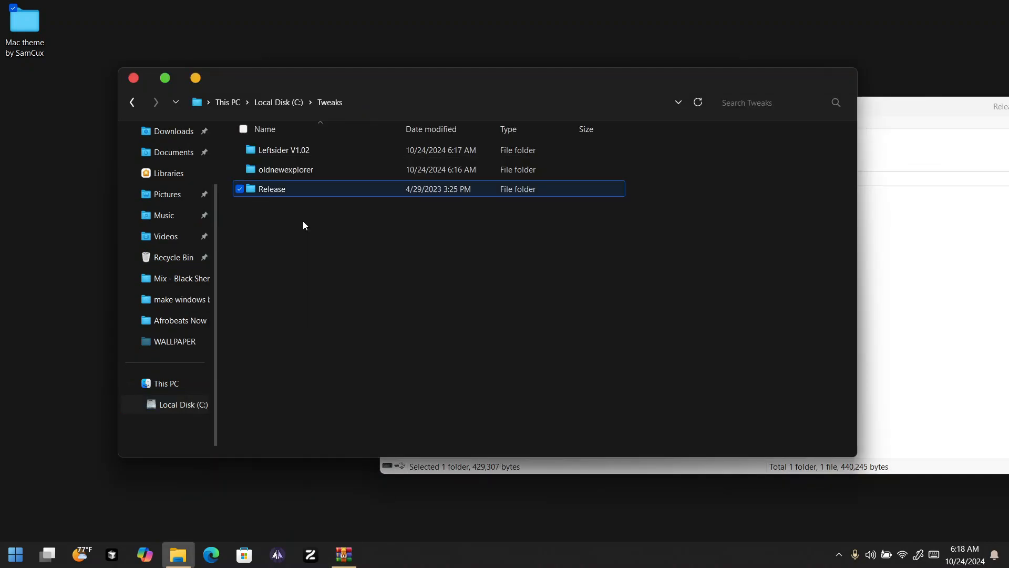
Run the register script in the extracted Release folder as administrator to register ExplorerBlurMica.dll, and close the archive window.
double_click(297, 191)
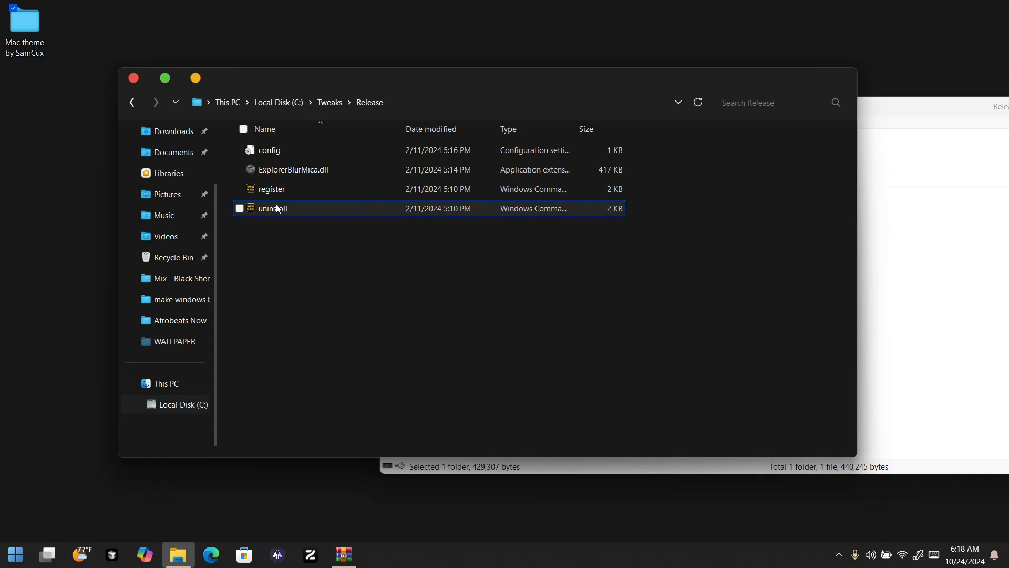
click(286, 195)
right_click(286, 190)
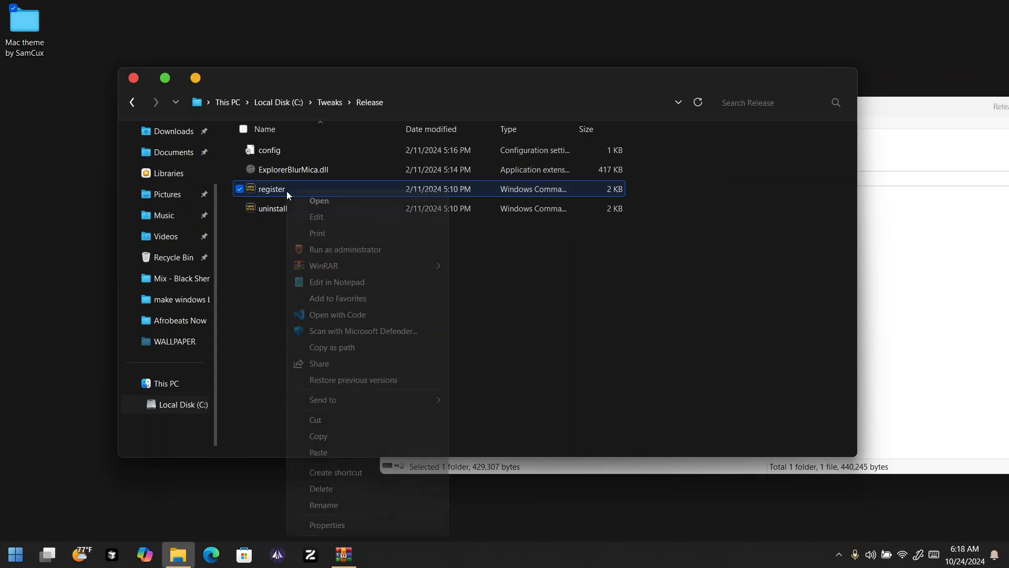
click(381, 252)
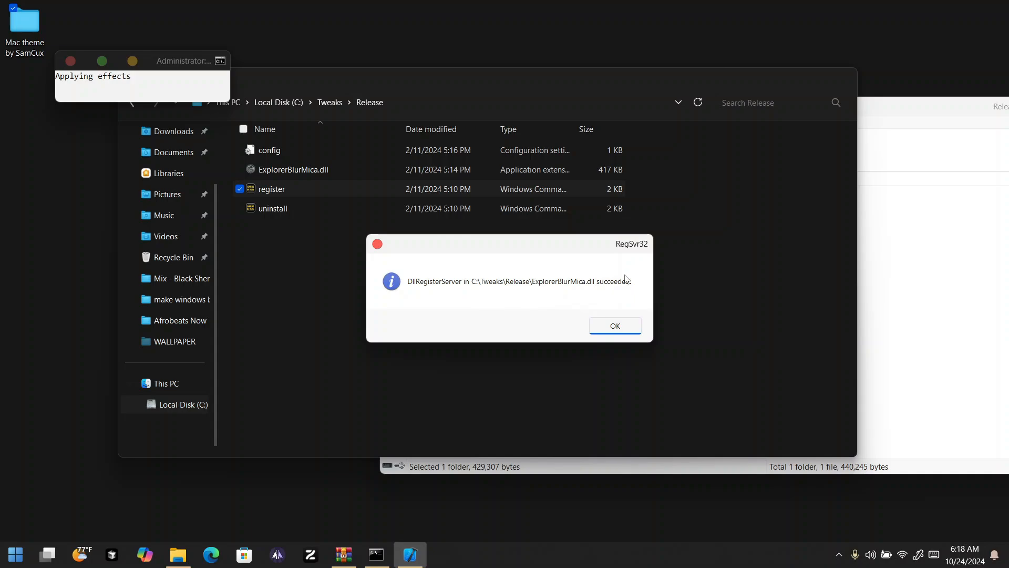
click(614, 326)
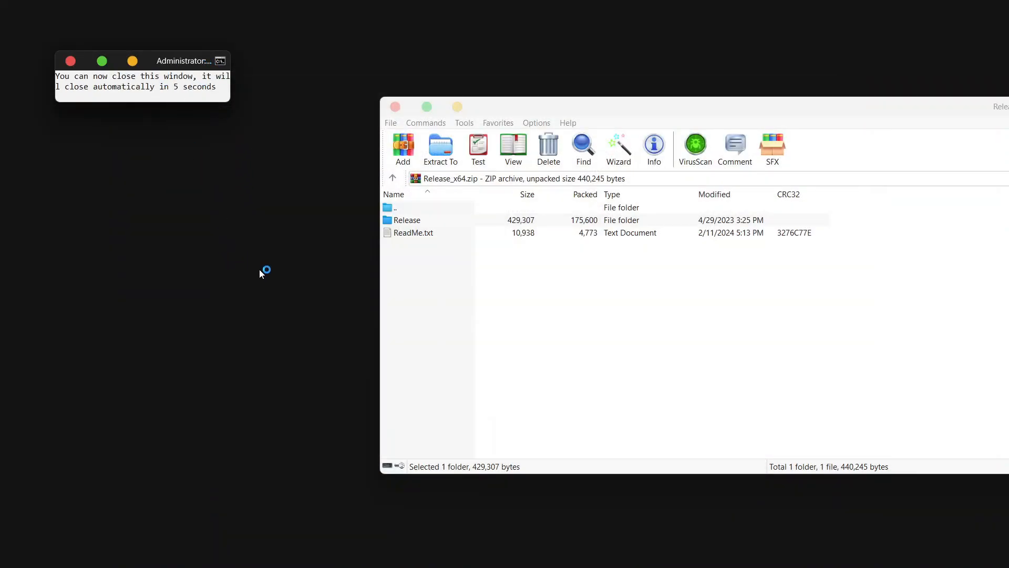
click(395, 107)
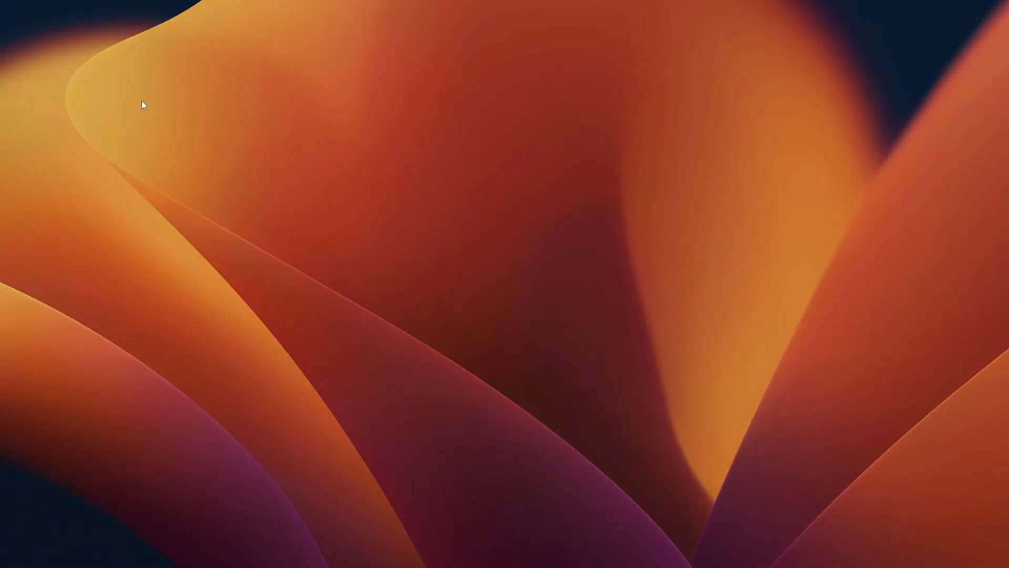
Set the Ventura 2 image from the Wallpapers folder of Mac theme by SamCux as the desktop background.
click(35, 41)
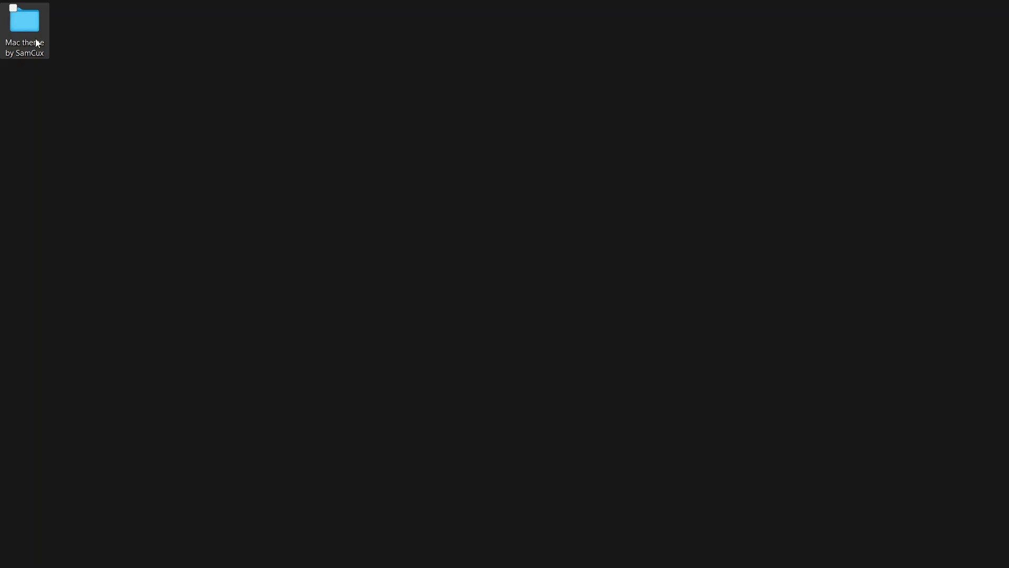
double_click(35, 42)
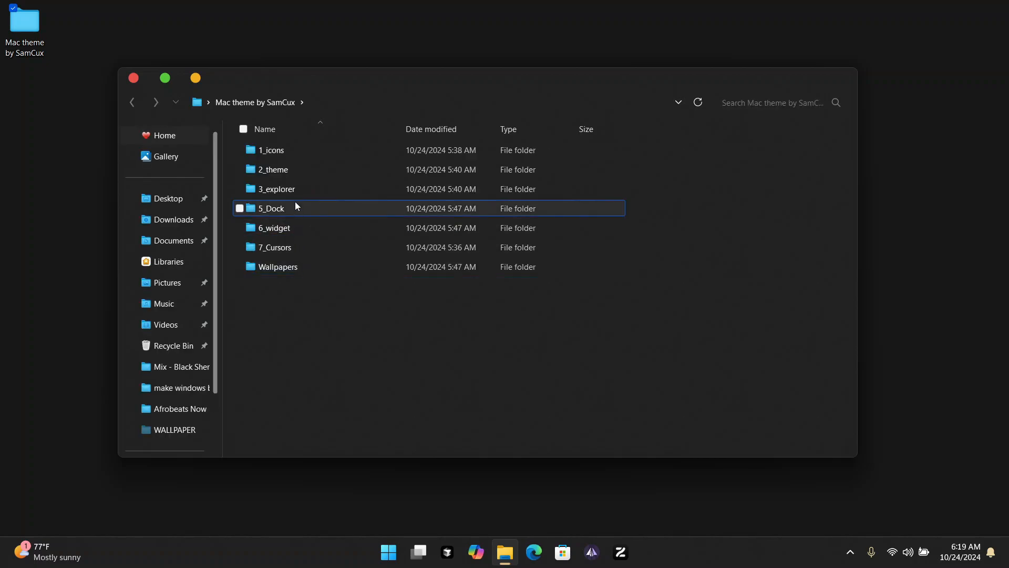
double_click(300, 271)
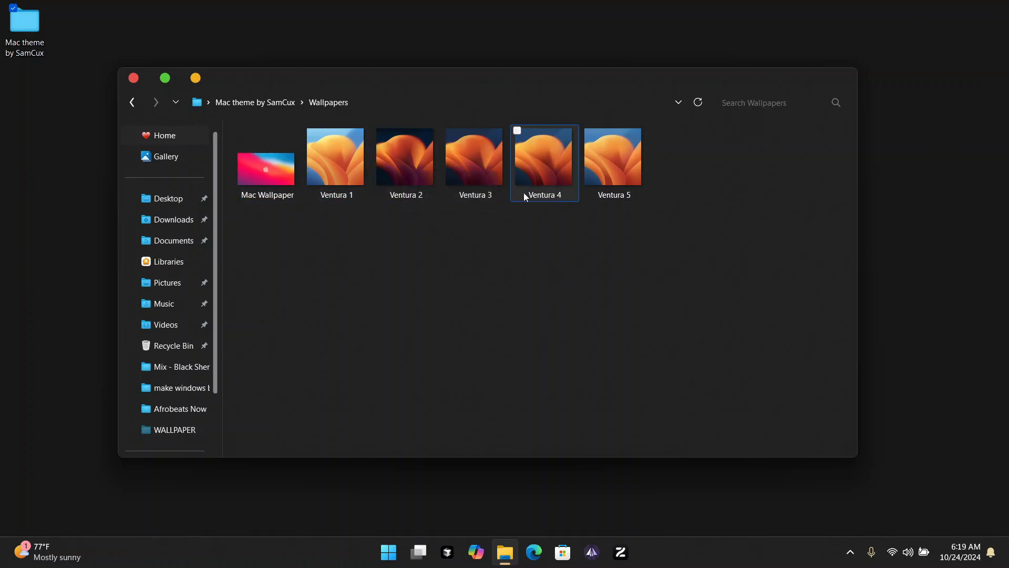
click(421, 174)
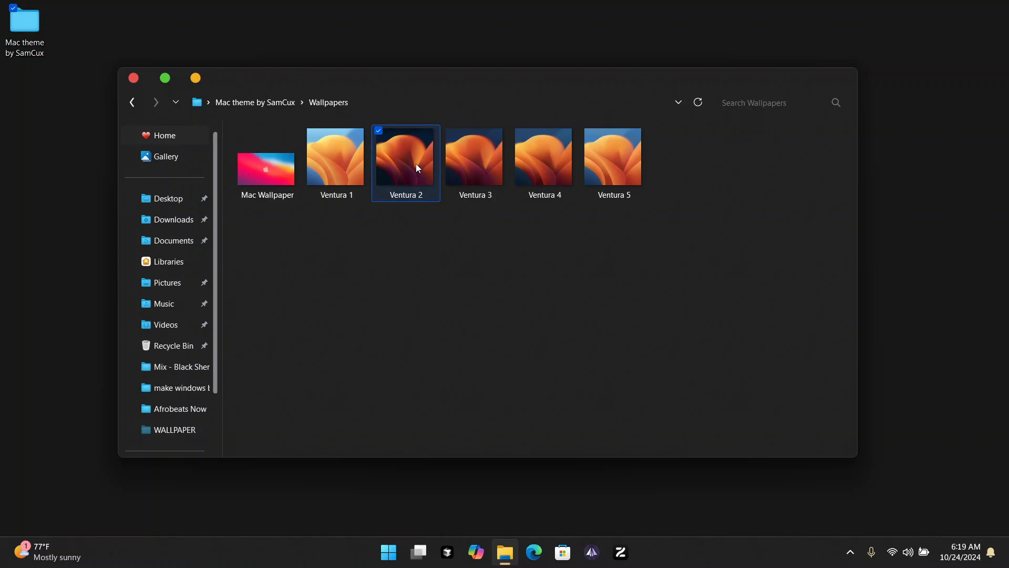
right_click(416, 164)
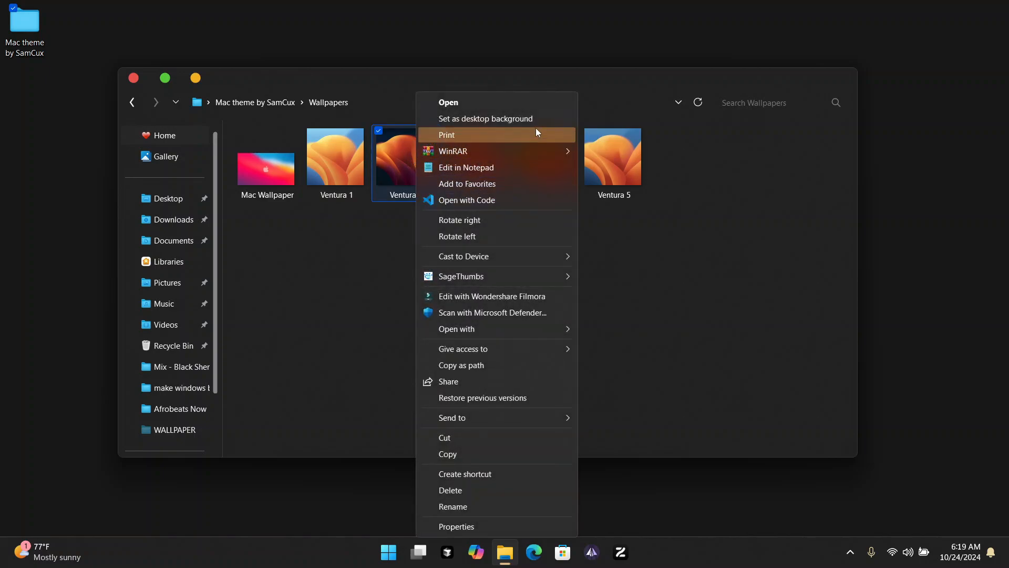
click(516, 119)
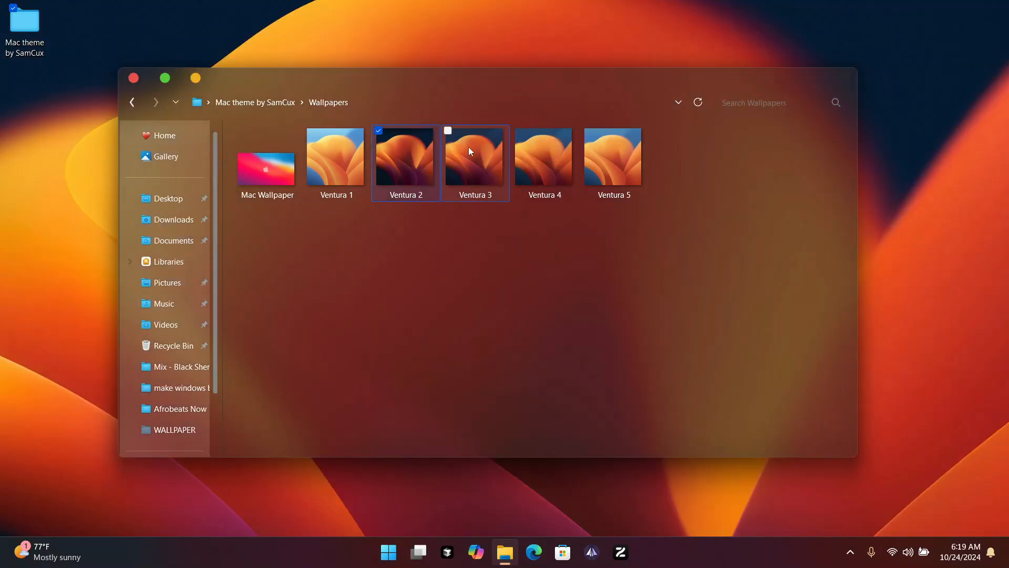
mouse_move(419, 79)
mouse_down()
mouse_move(438, 102)
mouse_move(466, 99)
mouse_move(425, 90)
mouse_up()
scroll(183, 210, down, 3)
scroll(175, 196, up, 3)
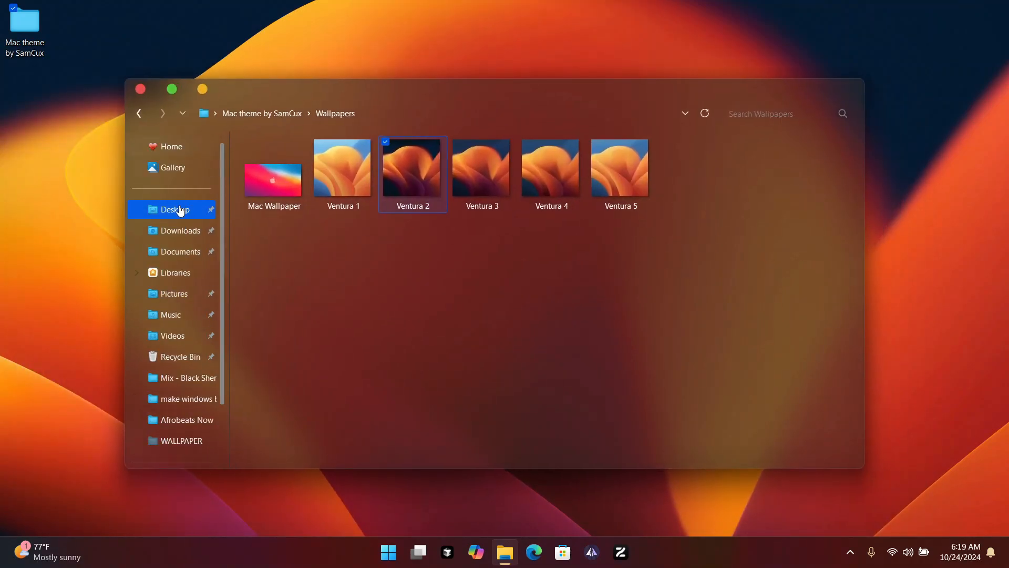
scroll(186, 379, down, 3)
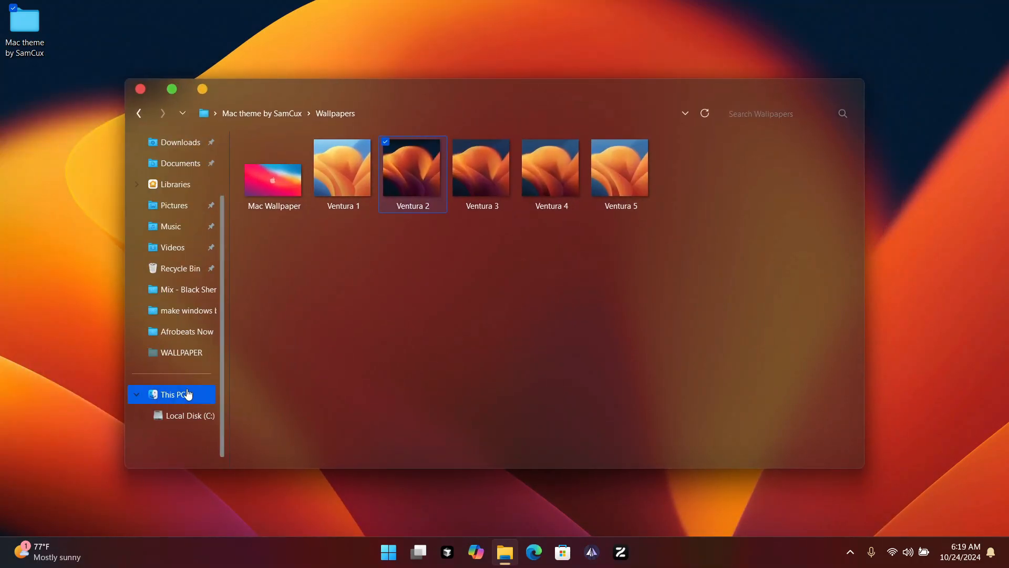
Close the Wallpapers folder window.
scroll(190, 402, up, 3)
drag(767, 188, 255, 181)
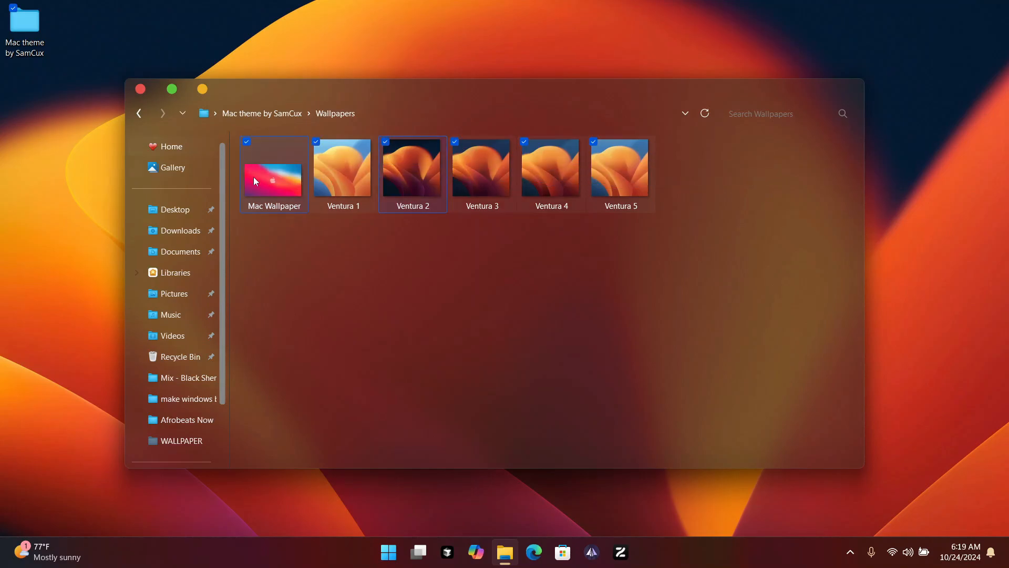
drag(596, 92, 584, 77)
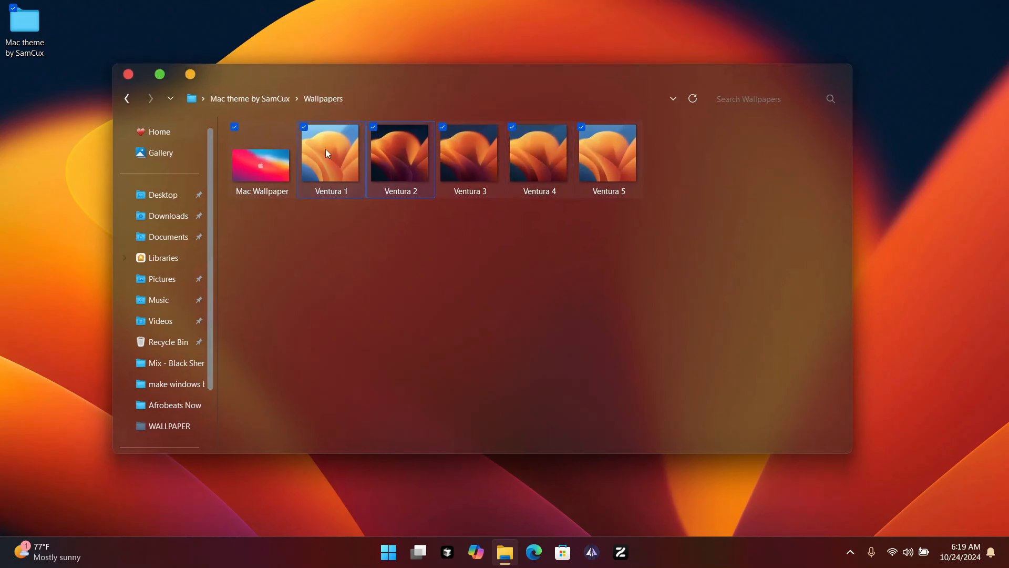
click(128, 74)
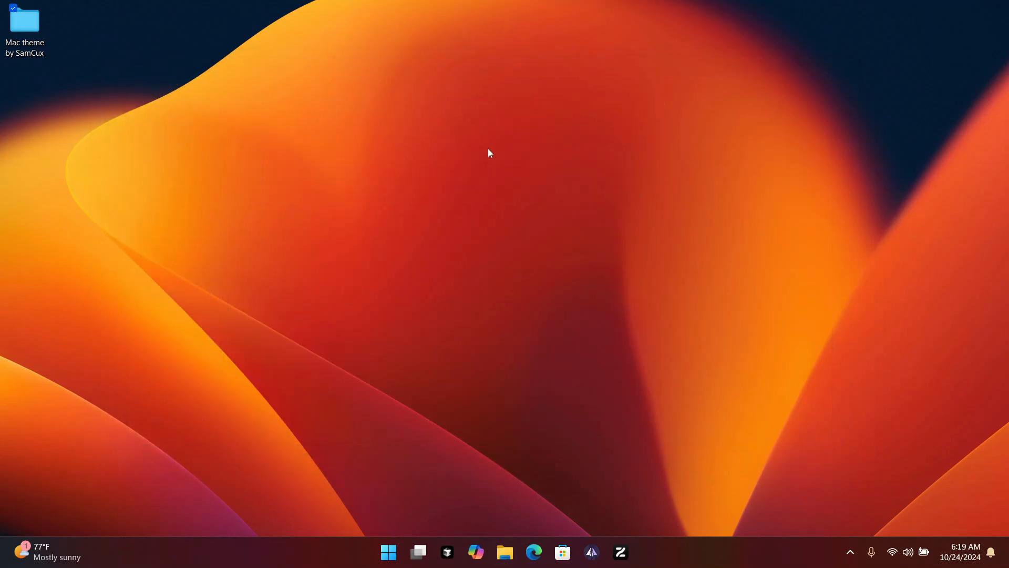
Copy the MyDockFinder folder from 5_Dock in Mac theme by SamCux into the Tweaks folder on Local Disk (C:).
double_click(29, 39)
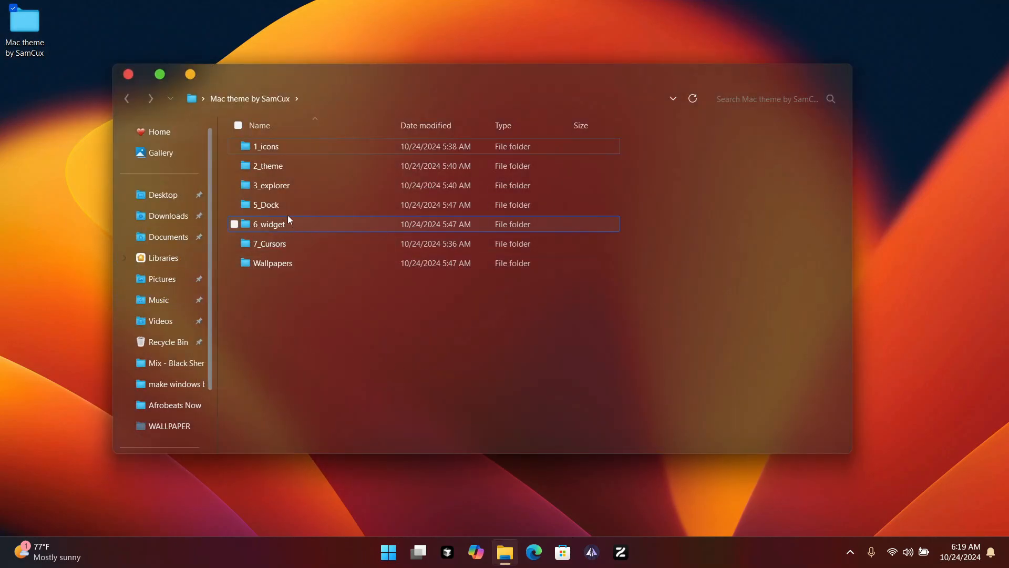
double_click(268, 207)
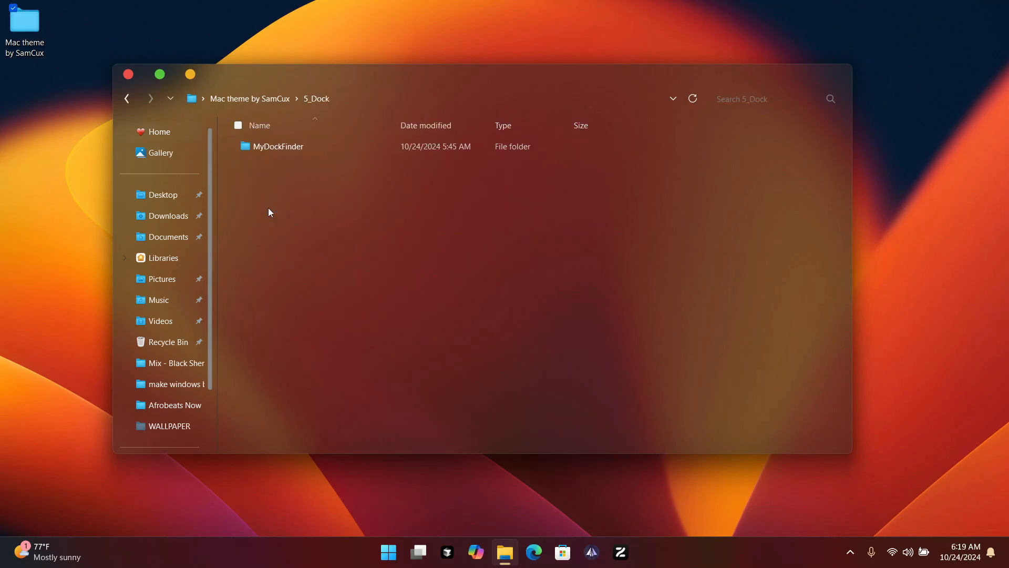
click(294, 151)
right_click(292, 145)
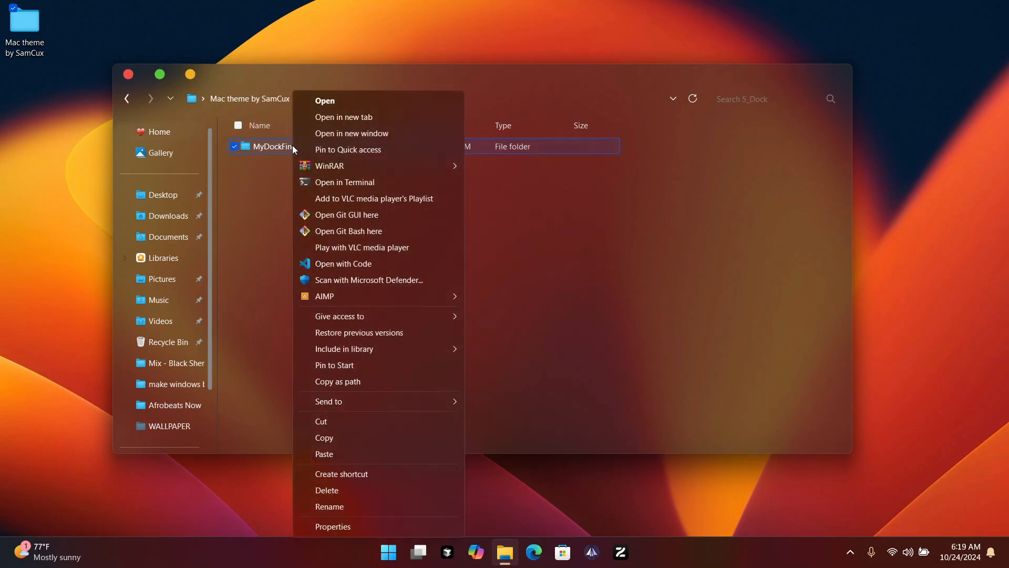
click(338, 436)
scroll(147, 381, down, 2)
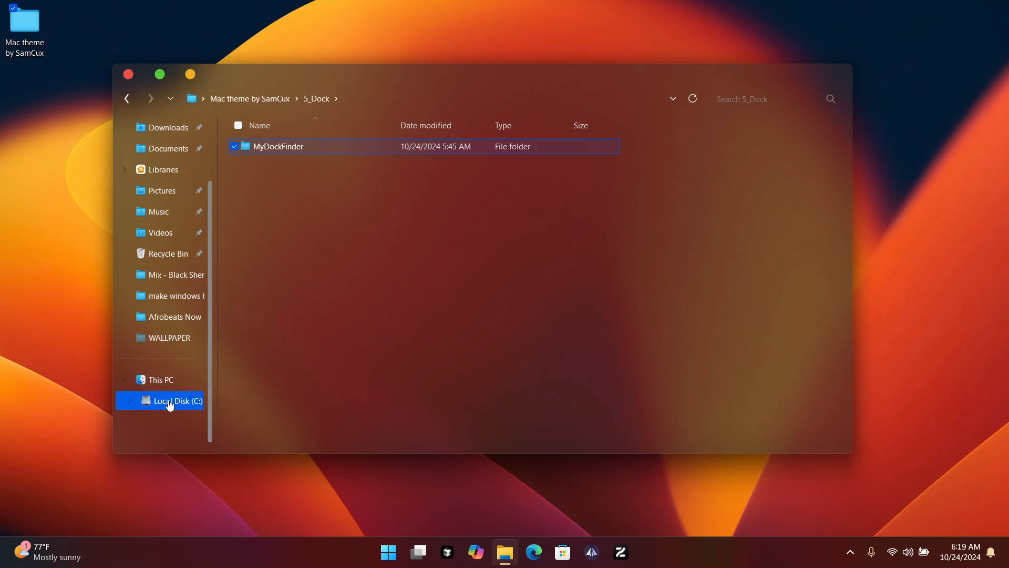
click(169, 401)
double_click(296, 262)
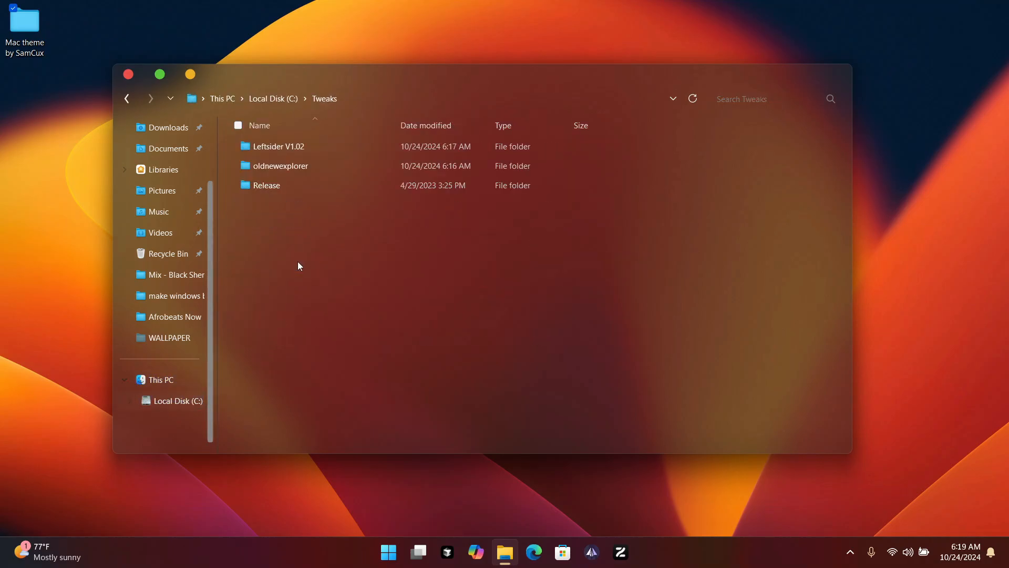
right_click(311, 225)
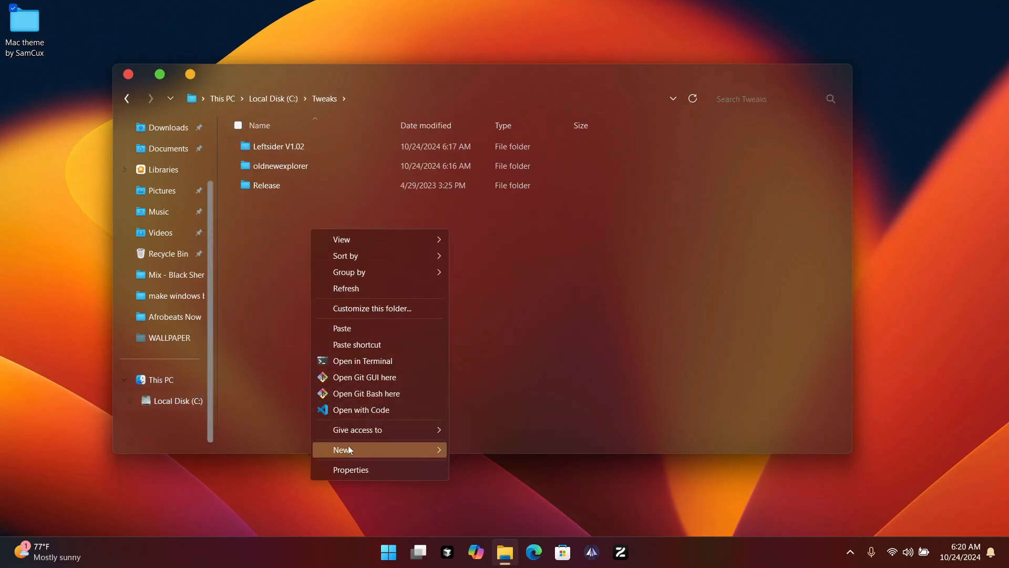
click(336, 327)
Launch the dock application from the copied MyDockFinder folder in Tweaks.
double_click(299, 166)
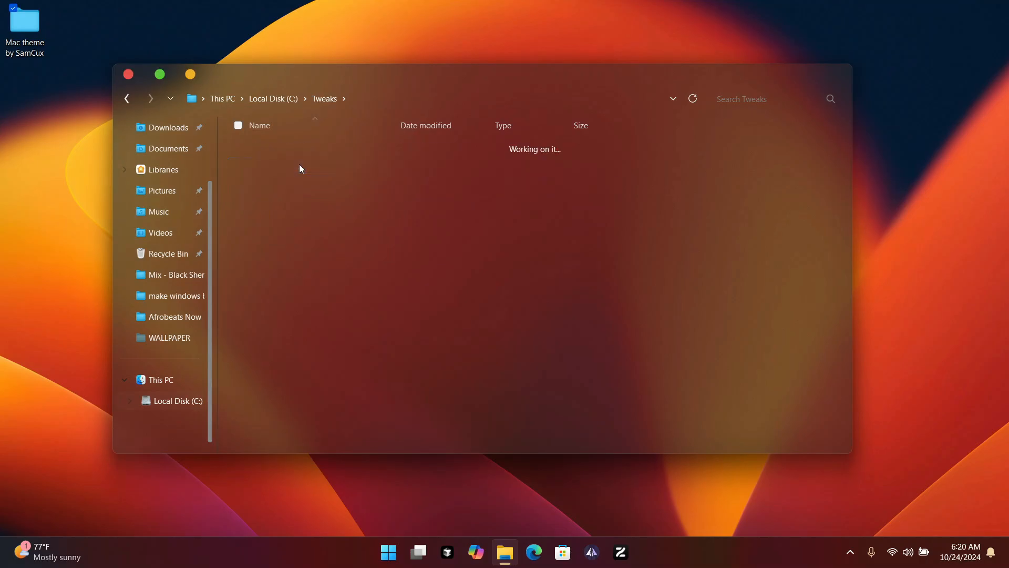
scroll(306, 164, down, 6)
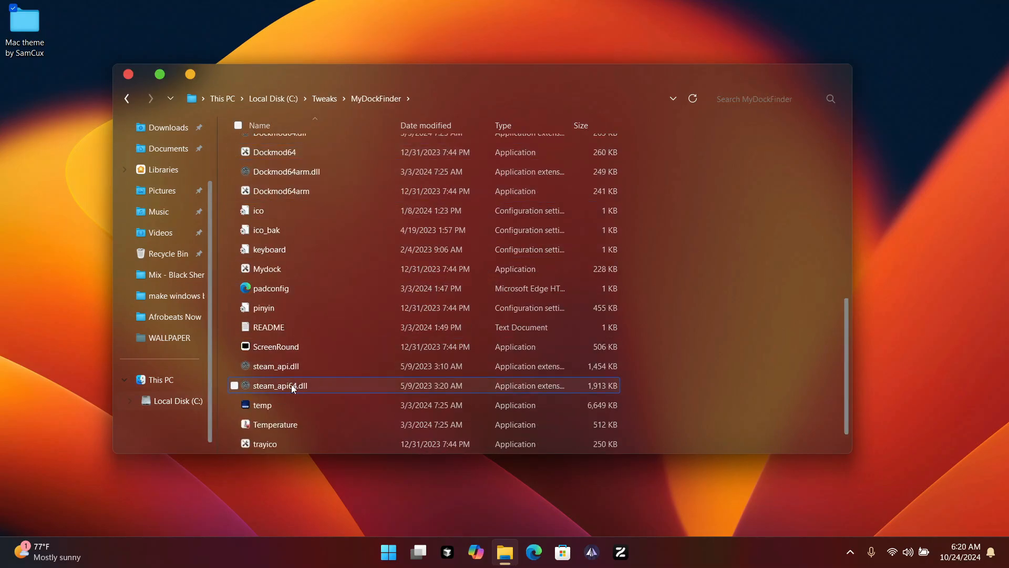
scroll(301, 339, up, 4)
click(285, 297)
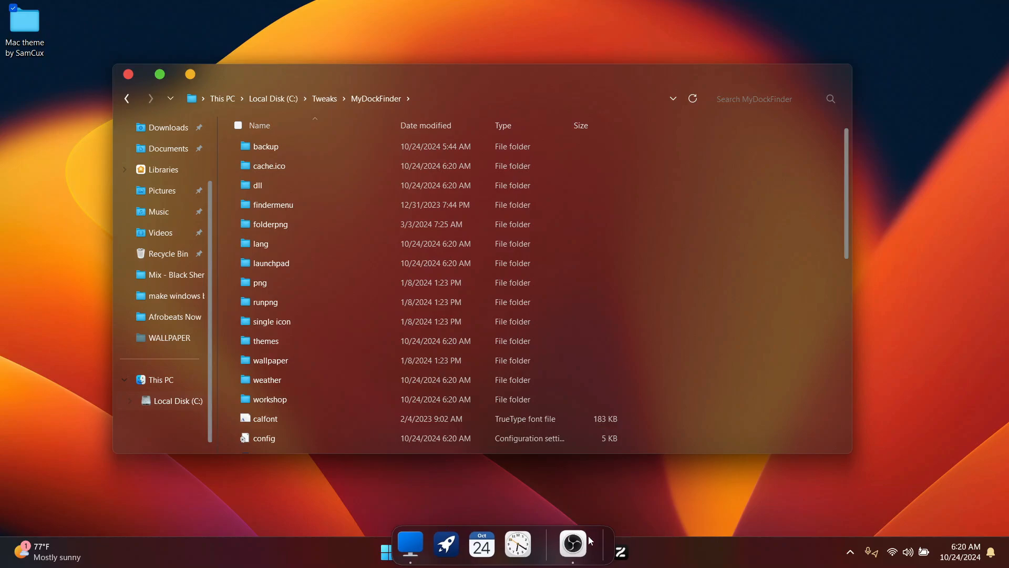
Open the Dock's preferences and close the MyDockFinder folder window.
right_click(544, 539)
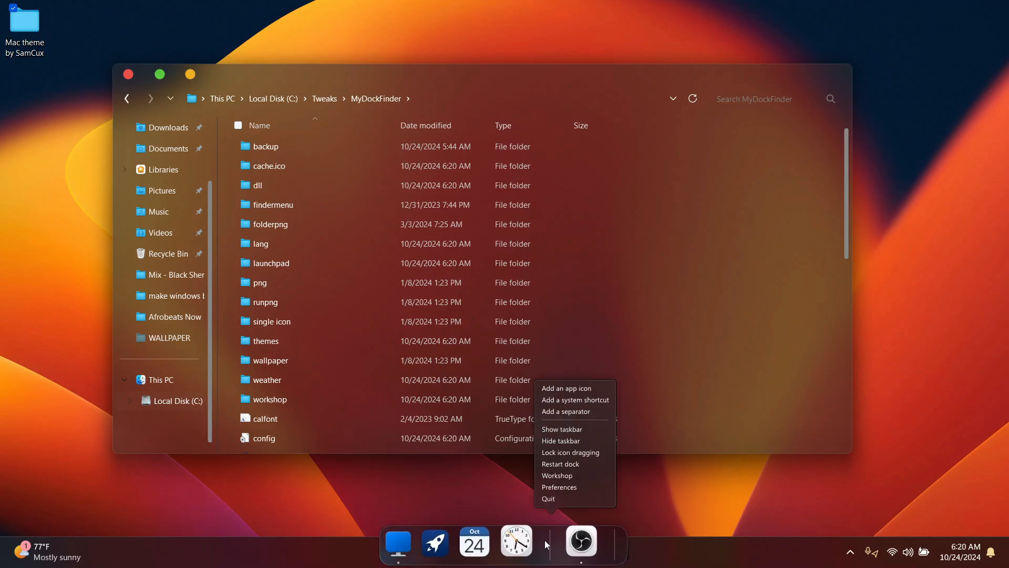
click(558, 487)
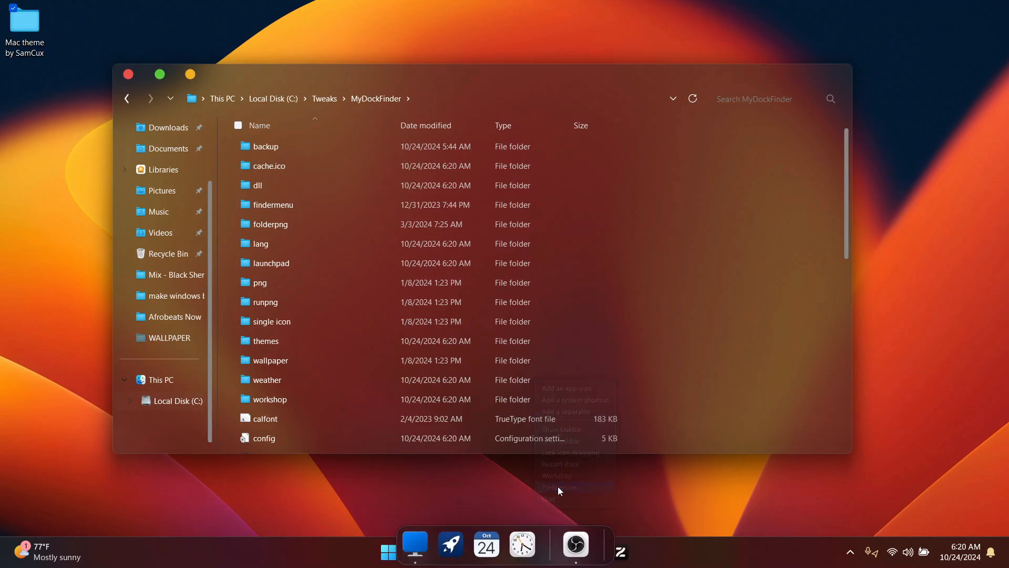
click(126, 74)
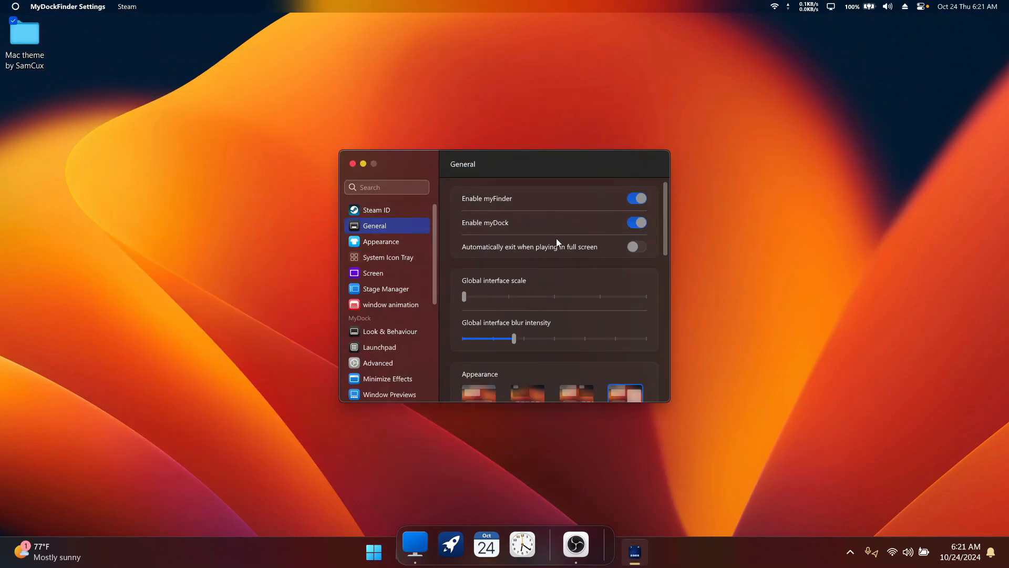
Restore the MacOs Theme by SamCux Dock layout backup from the Dock's Advanced settings.
scroll(555, 252, down, 5)
scroll(402, 326, down, 3)
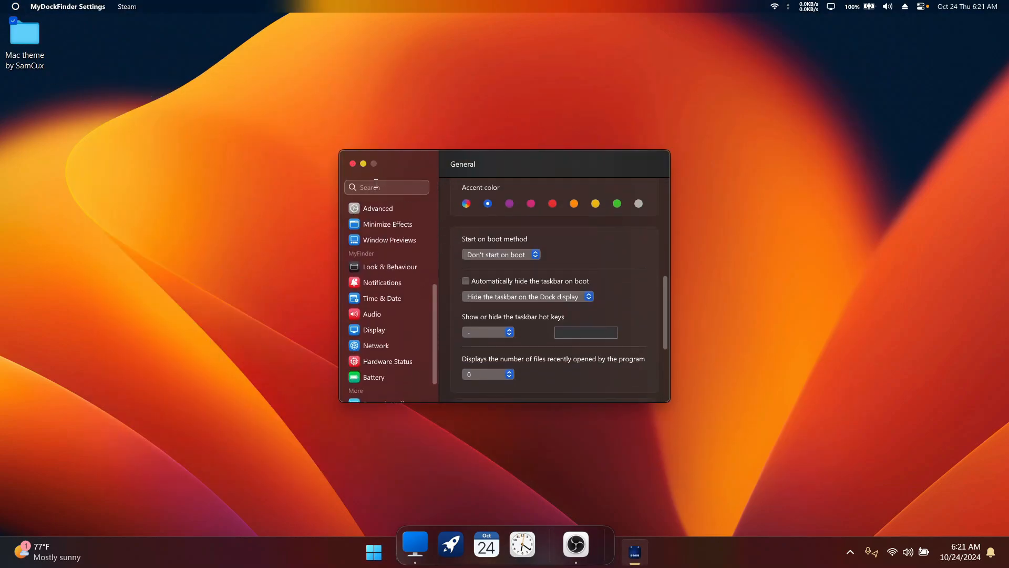
click(379, 210)
scroll(553, 292, down, 8)
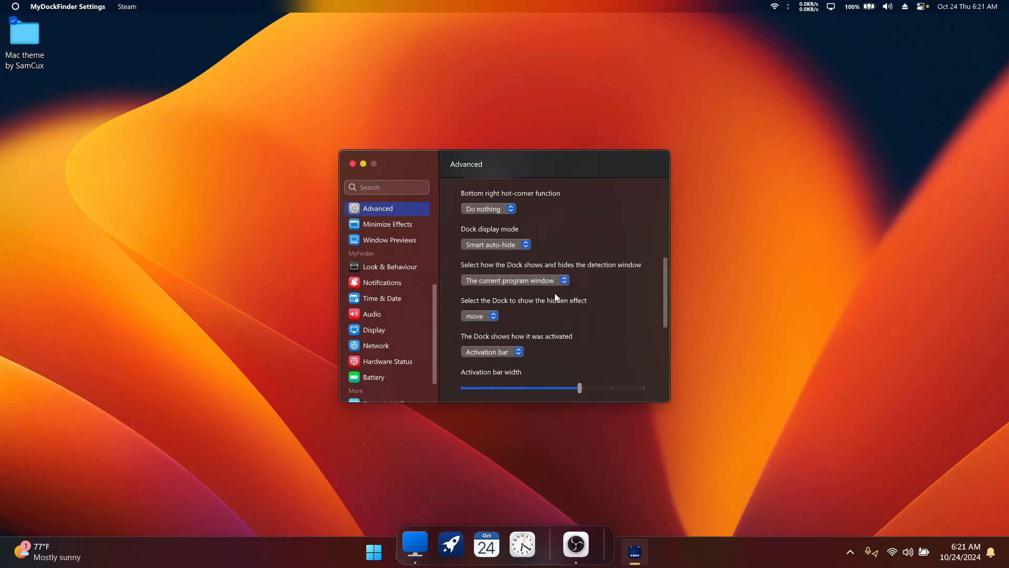
click(528, 388)
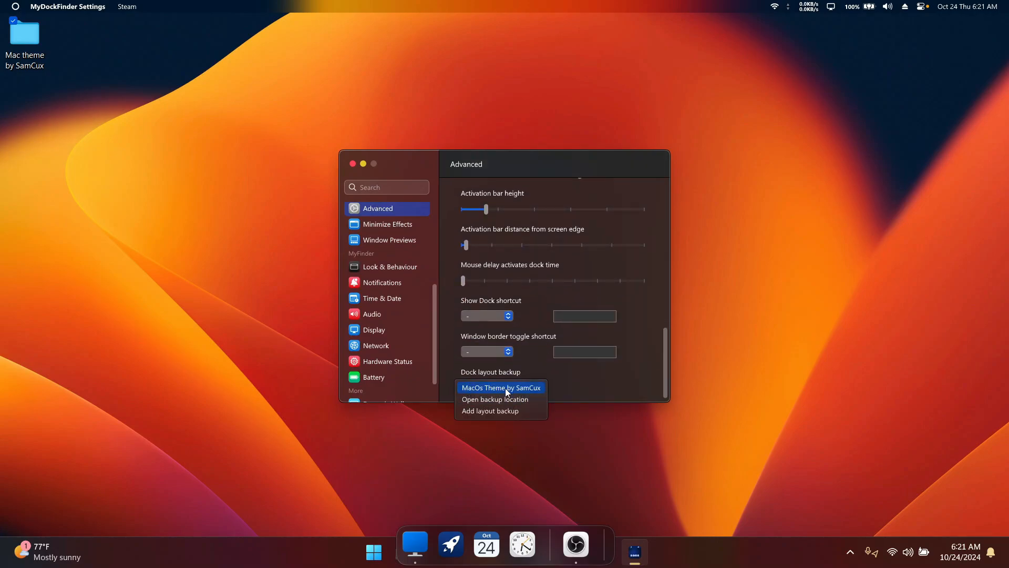
click(510, 388)
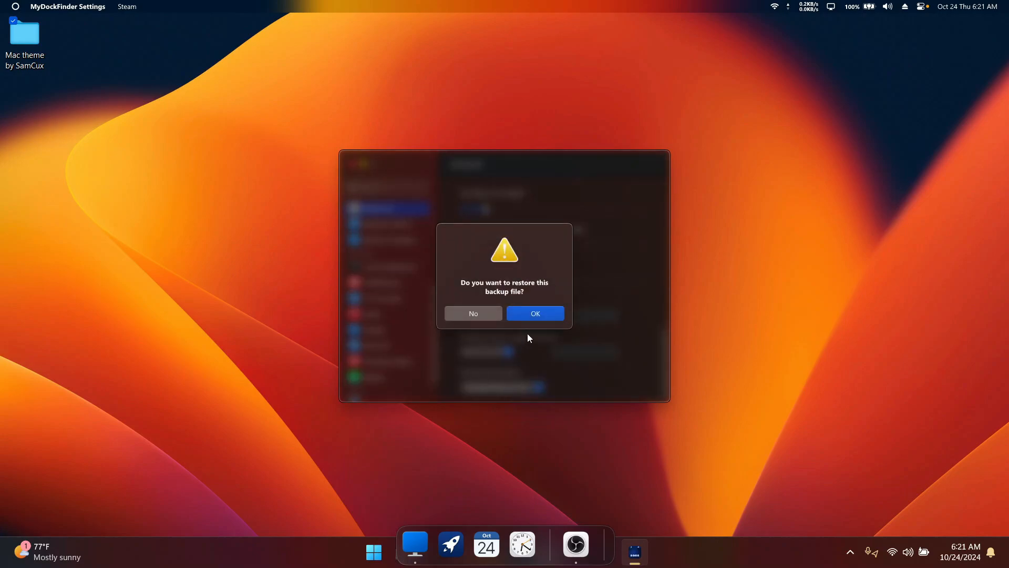
click(538, 319)
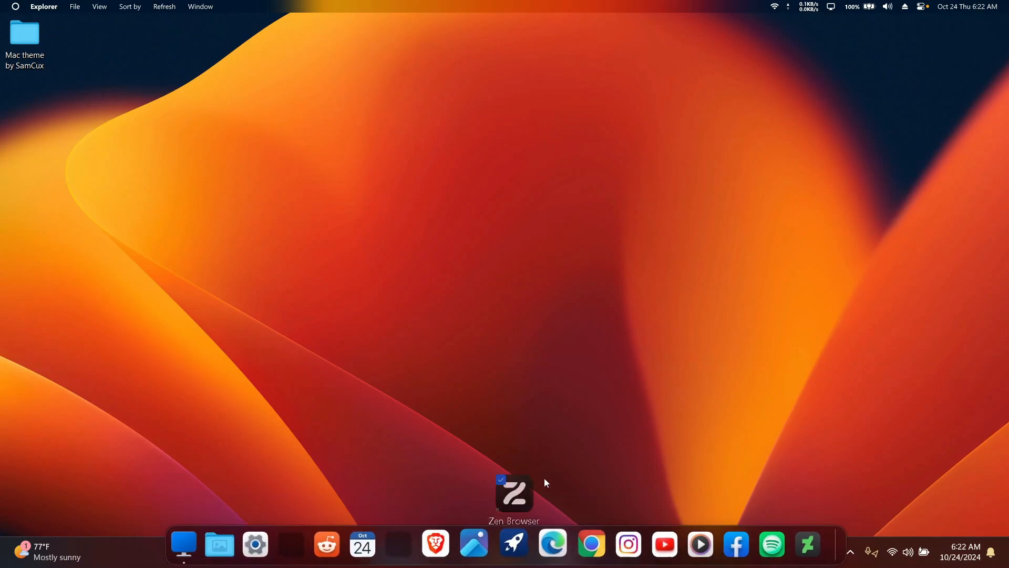
Add the Zen Browser desktop shortcut to the Dock and remove the two blank icons from the Dock.
drag(544, 477, 426, 539)
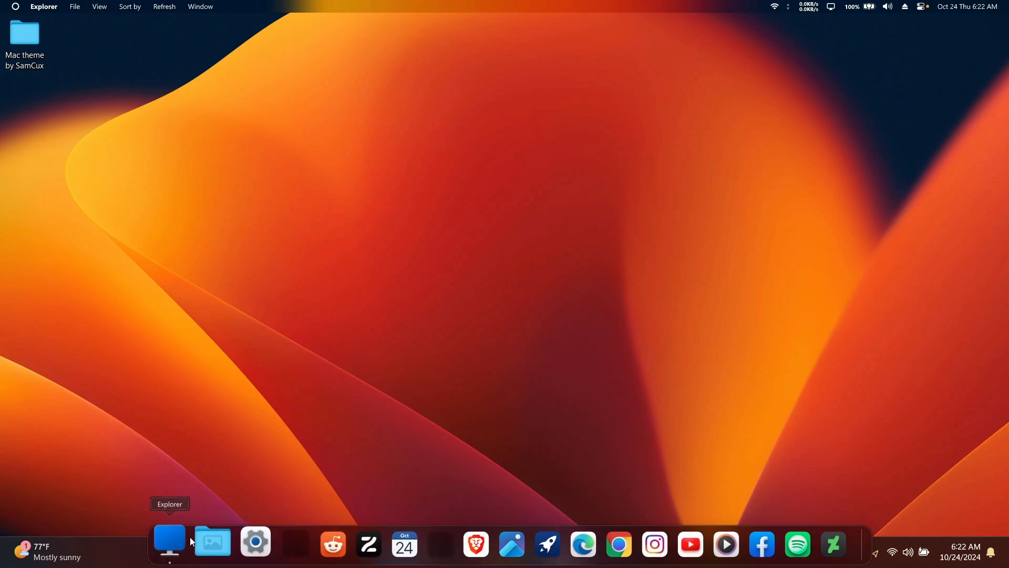
right_click(280, 539)
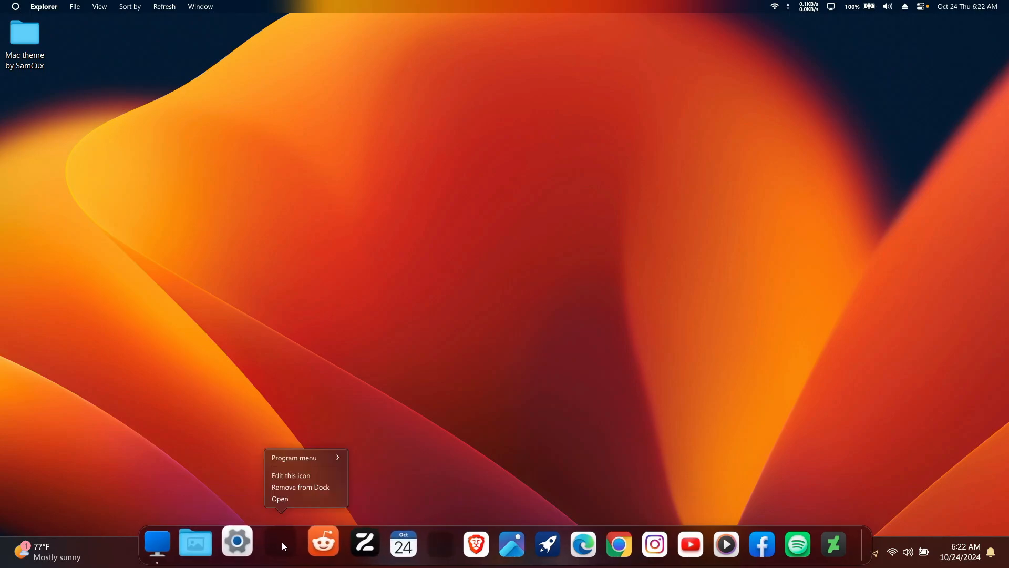
click(308, 487)
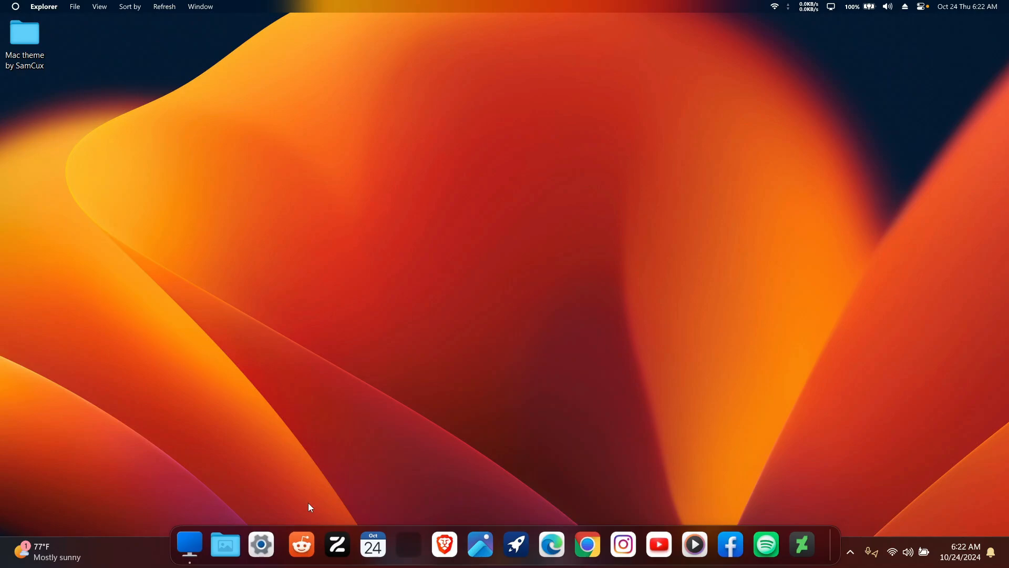
right_click(405, 547)
click(423, 494)
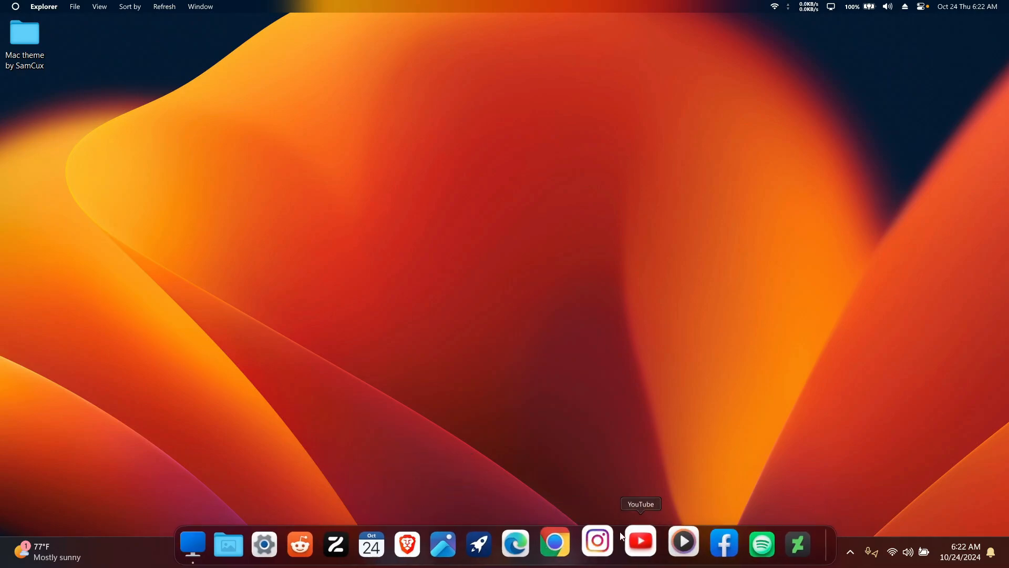
Set the start on boot method to Start as a service in the Dock's General preferences.
right_click(809, 543)
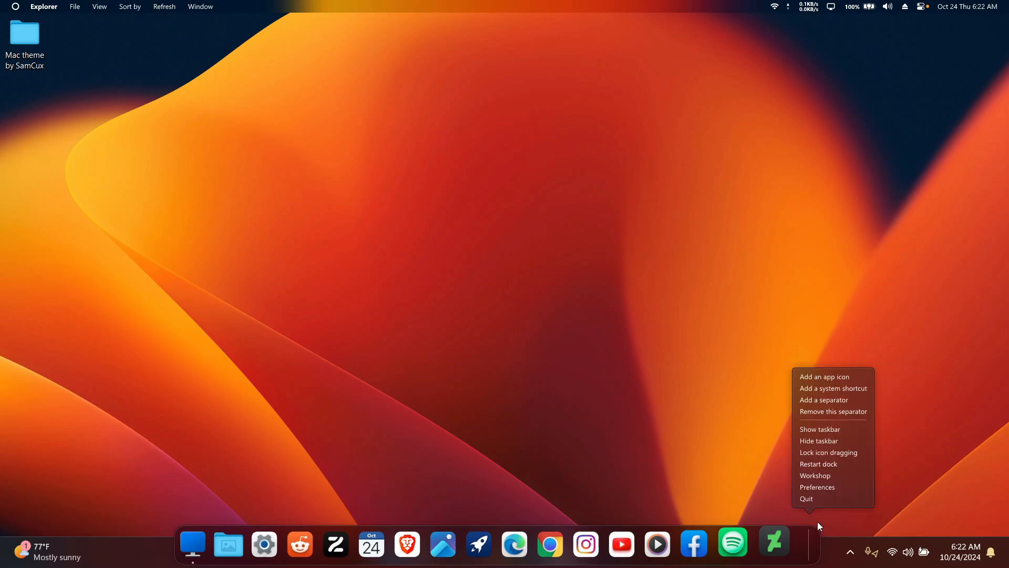
click(828, 489)
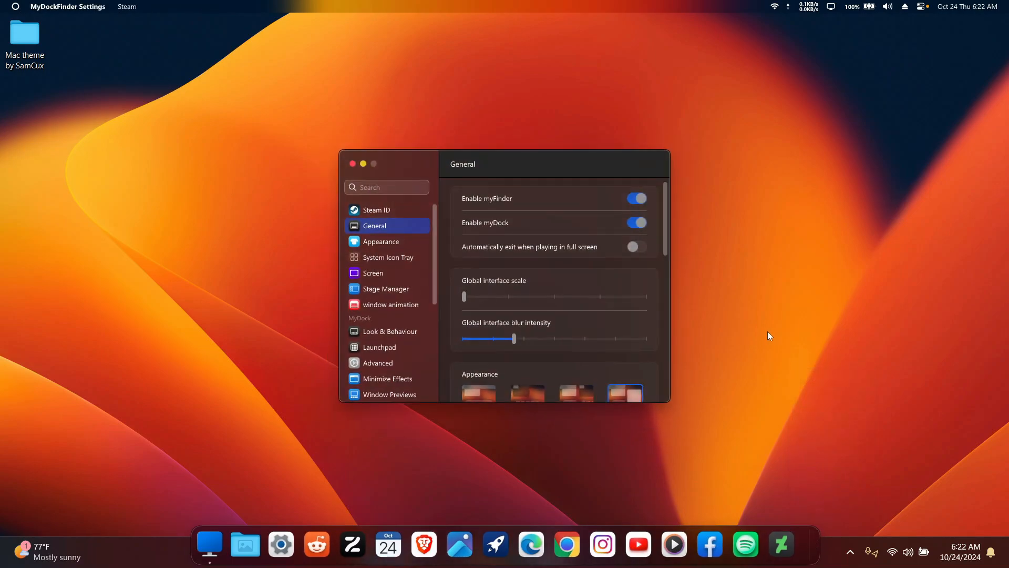
scroll(578, 262, down, 5)
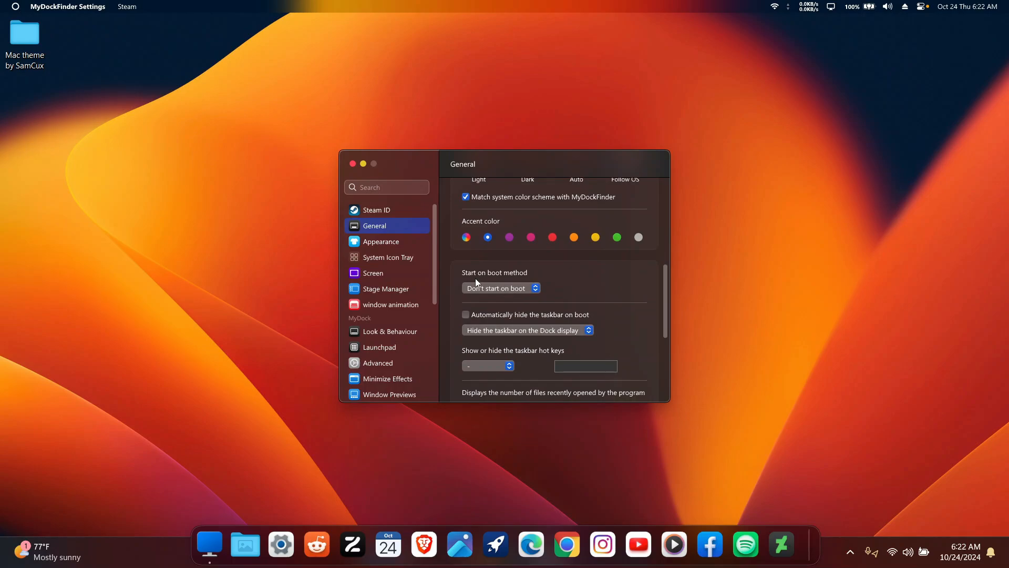
click(498, 290)
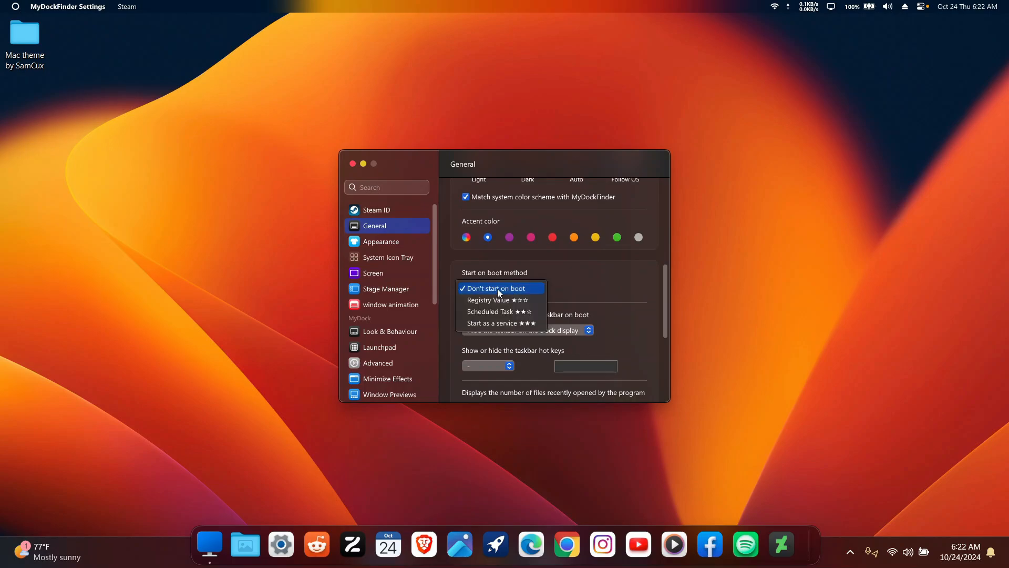
click(497, 323)
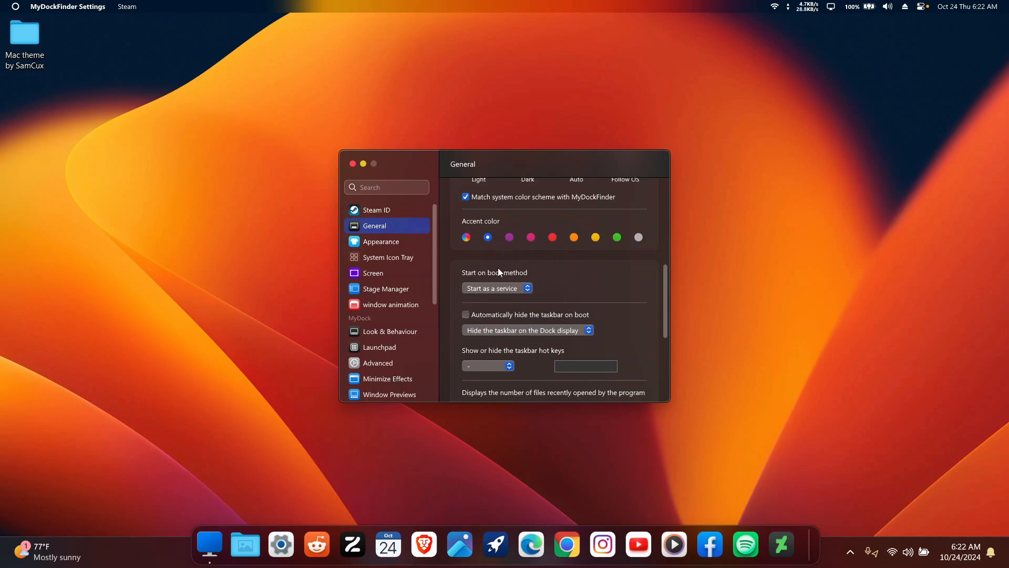
scroll(504, 289, down, 5)
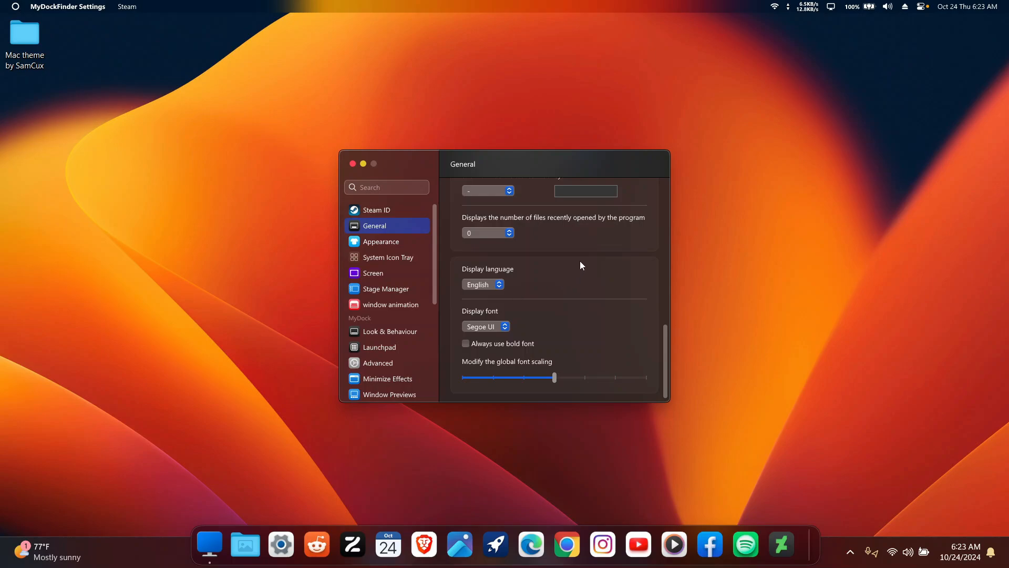
Slightly increase the Dock's icon size and icon magnification in the Look & Behaviour settings.
click(374, 331)
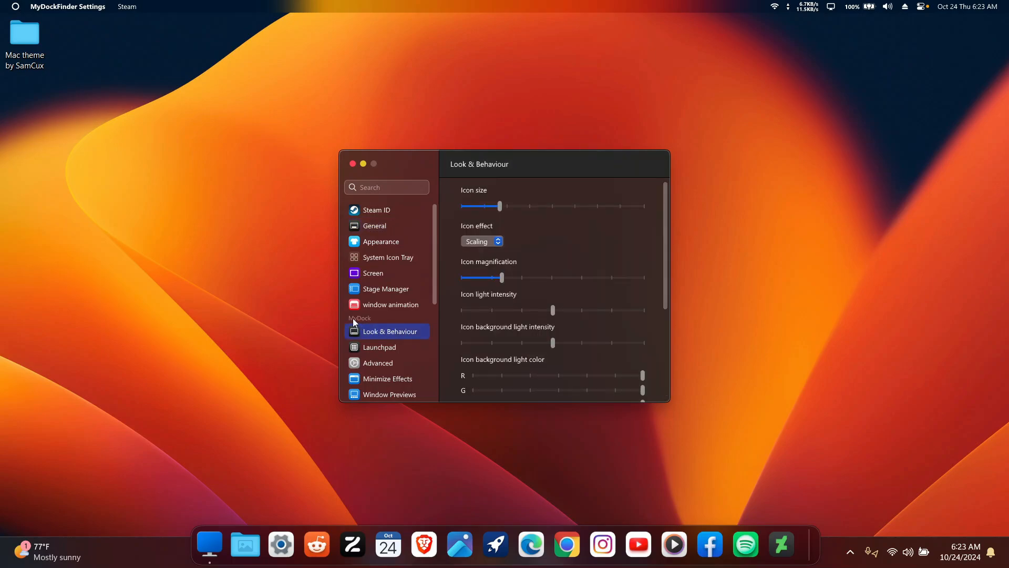
drag(499, 207, 512, 208)
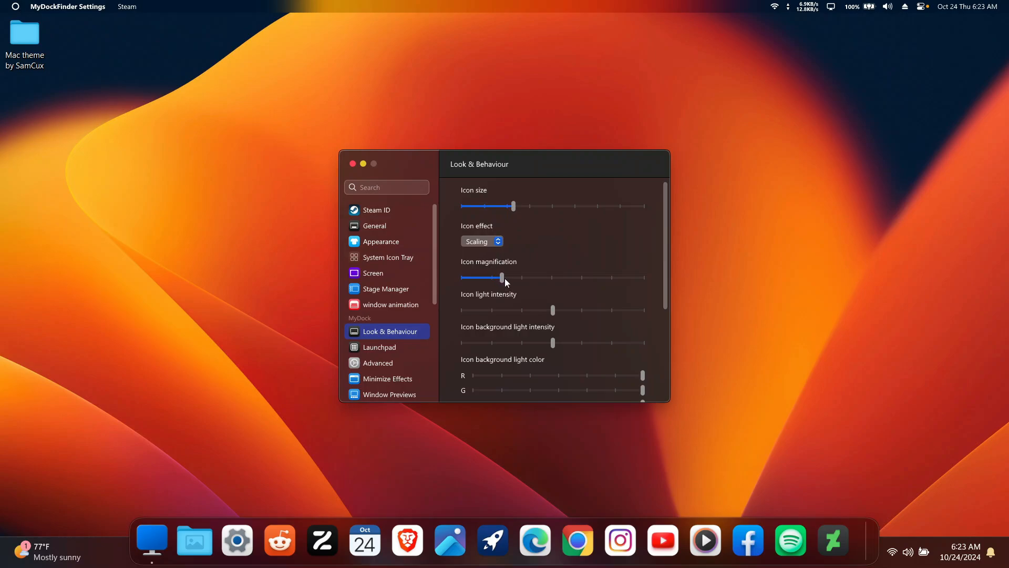
drag(503, 279, 506, 280)
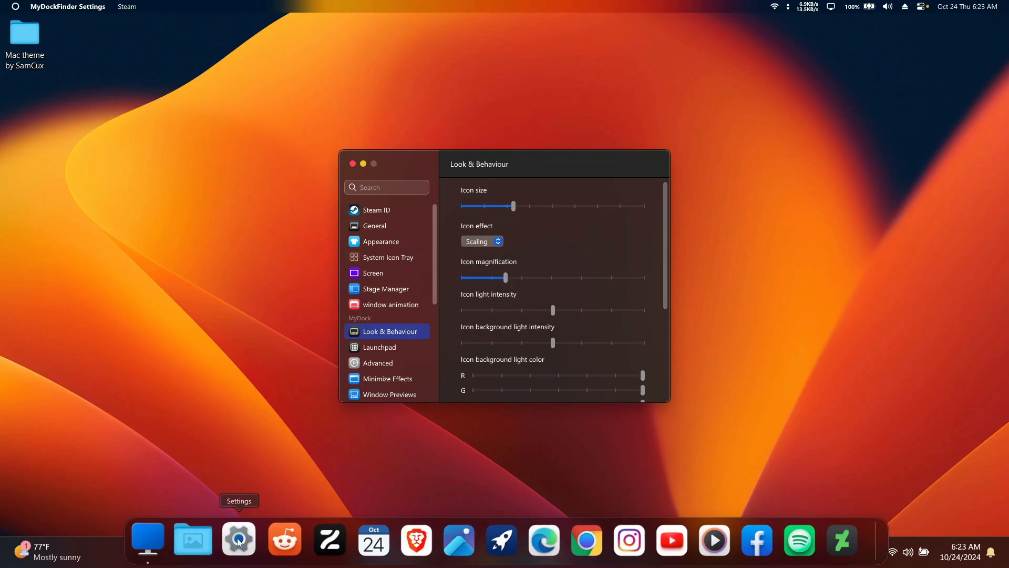
Set the Dock's icon effect to Select and light.
click(498, 241)
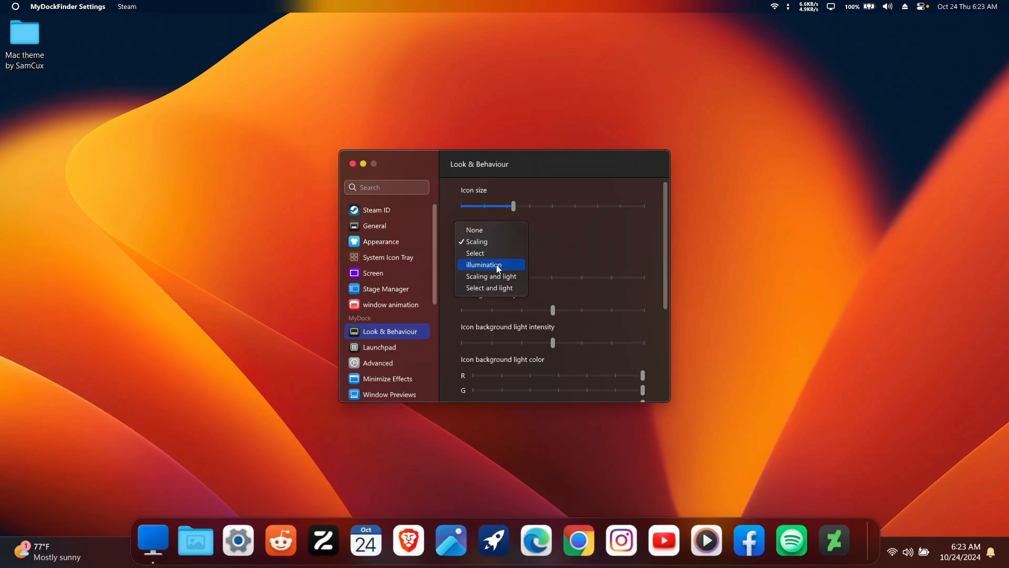
click(479, 289)
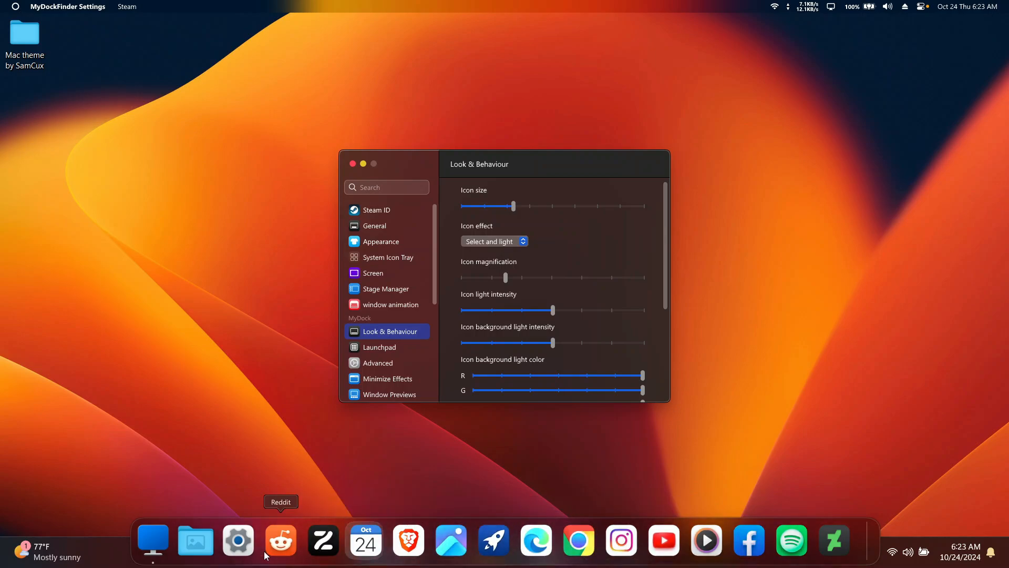
Raise the Dock's icon light and icon background light intensities, and lower the red component of the background light color.
scroll(557, 302, down, 2)
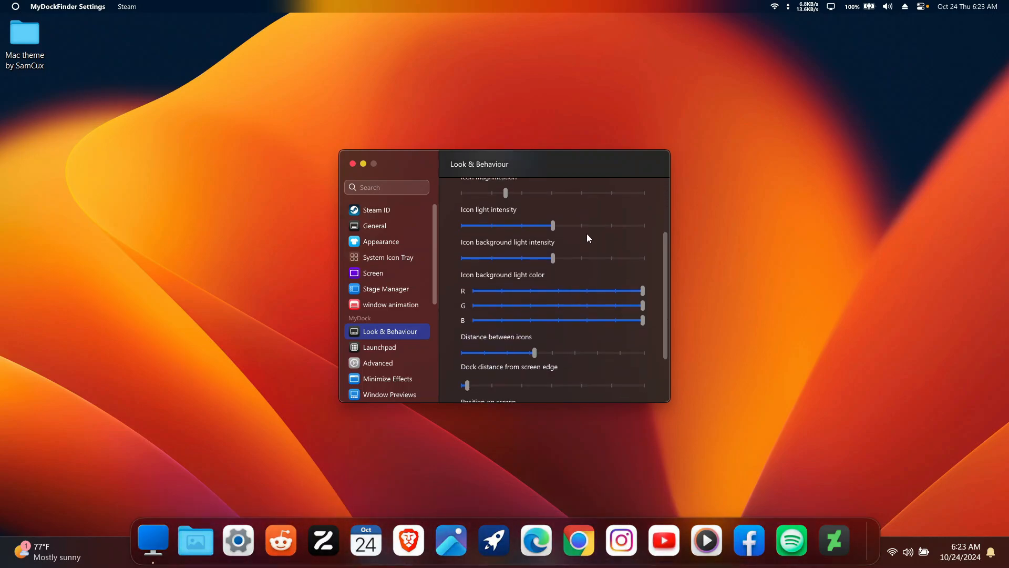
drag(554, 225, 622, 236)
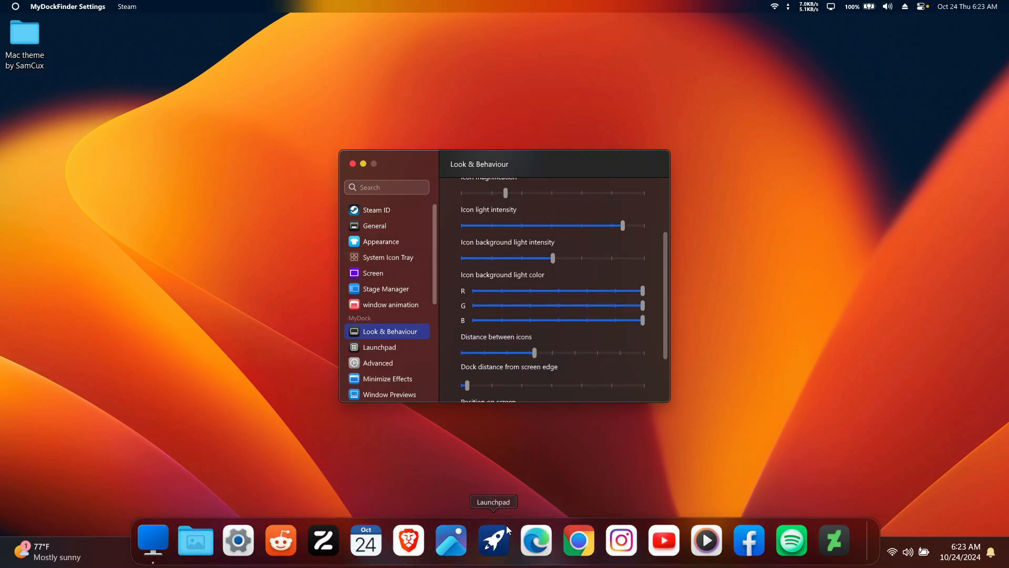
drag(553, 258, 607, 271)
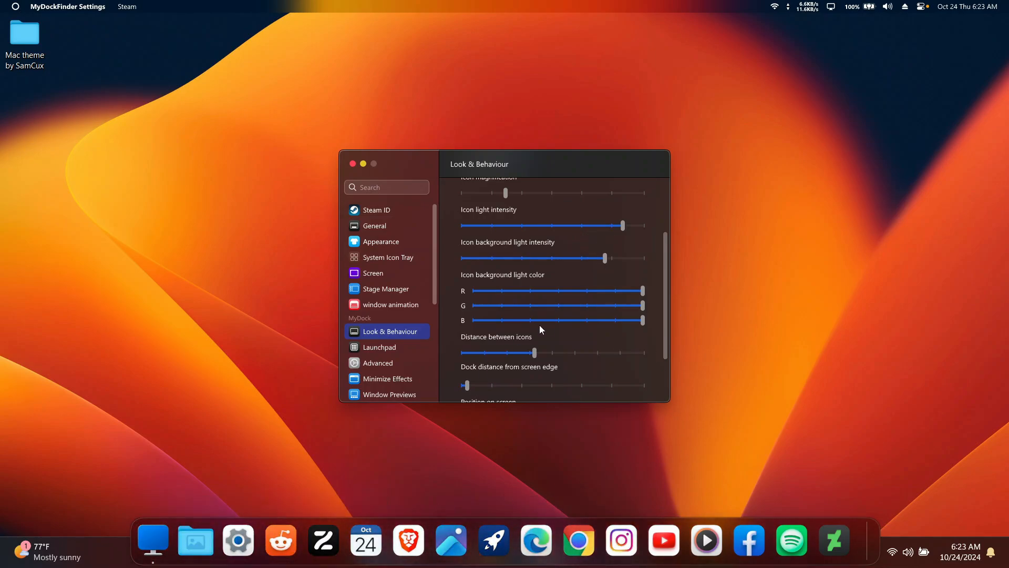
scroll(542, 328, down, 1)
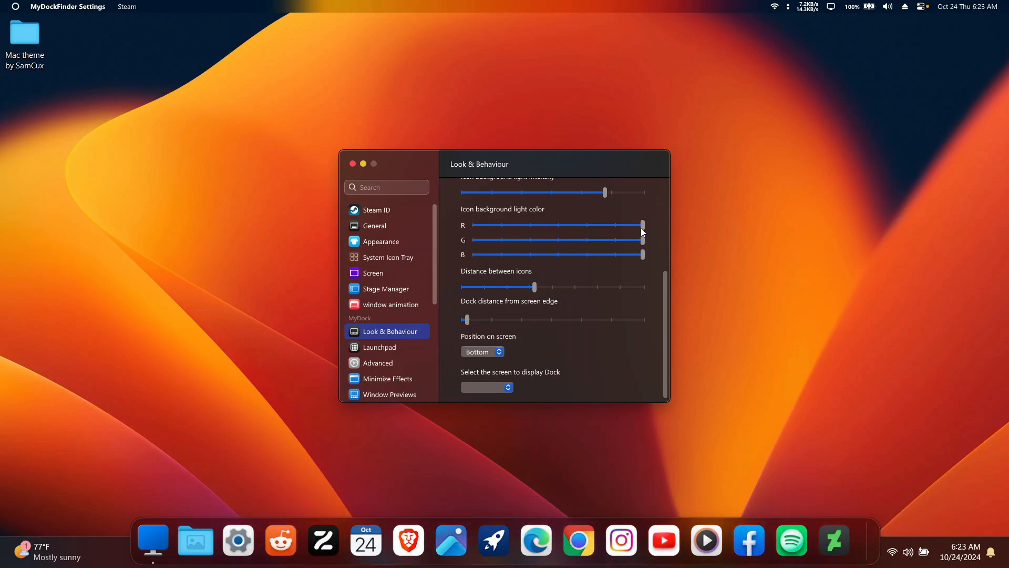
drag(642, 225, 496, 241)
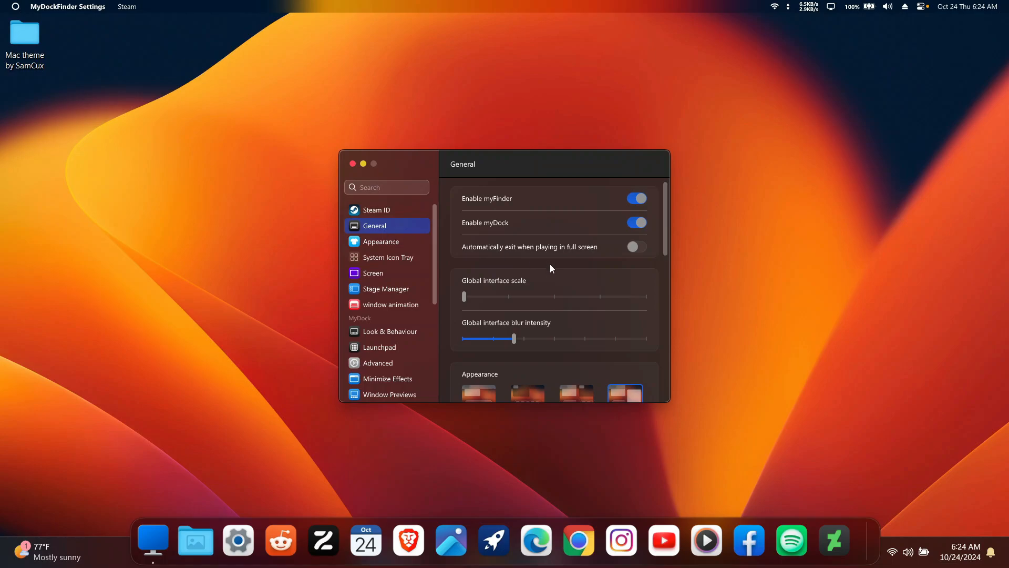
Set the automatic taskbar hiding on boot to Hide taskbar on all displays in the General preferences and close the settings.
scroll(551, 269, down, 10)
scroll(539, 226, up, 2)
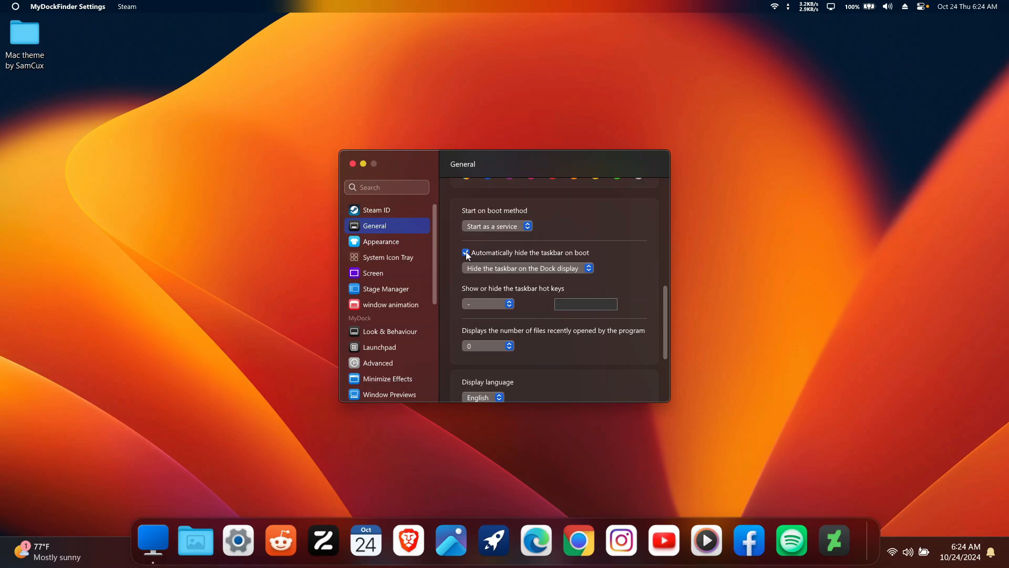
click(506, 267)
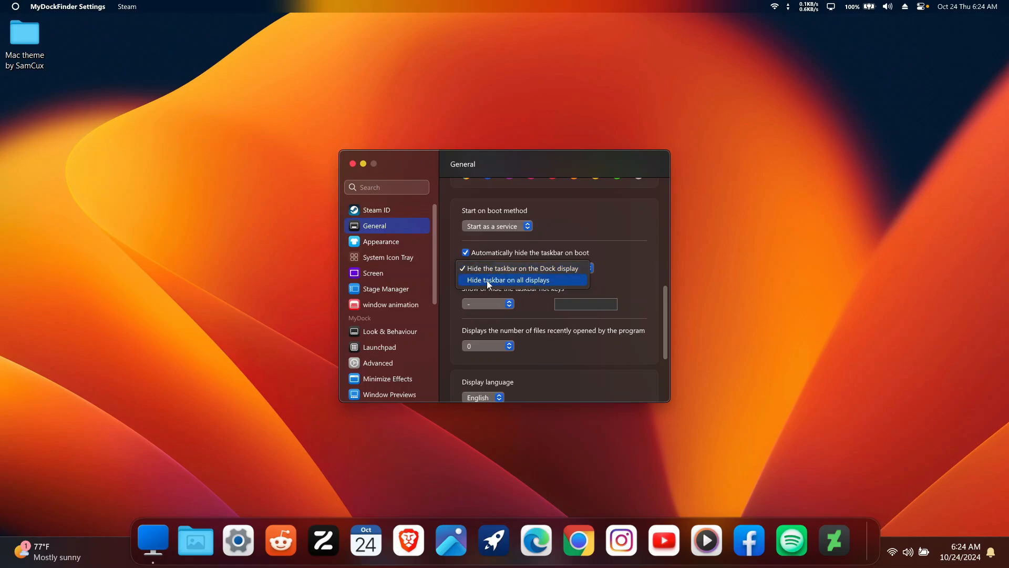
click(488, 282)
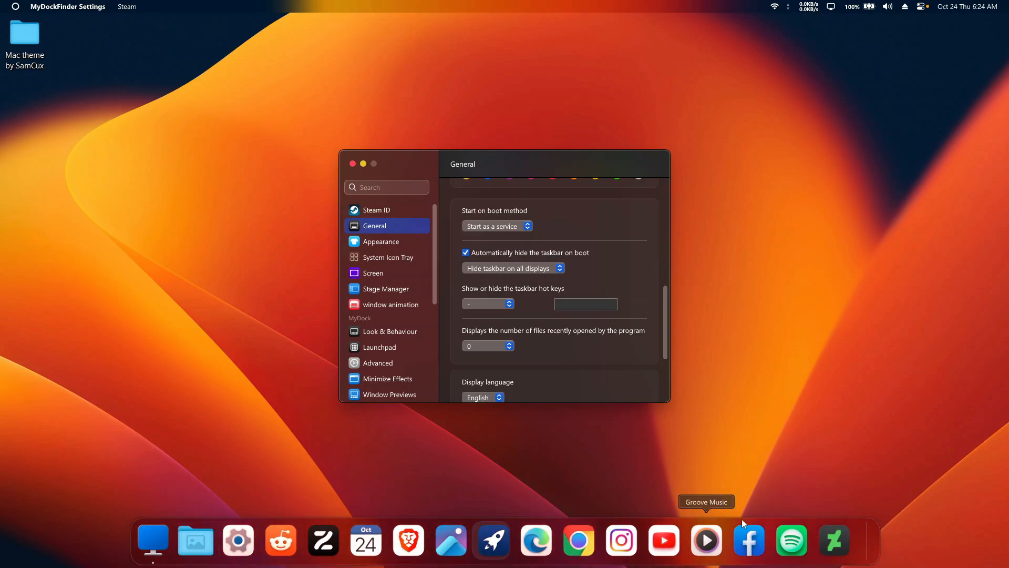
click(352, 163)
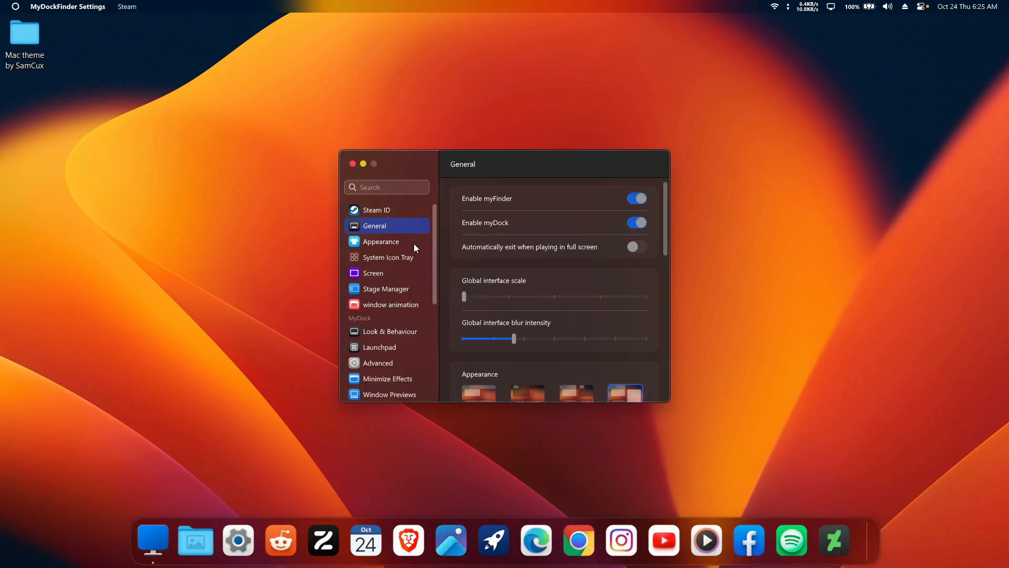
Set Launchpad to display Added icons&Start Menu&Desktop, accept the icon reset and close the settings.
click(379, 348)
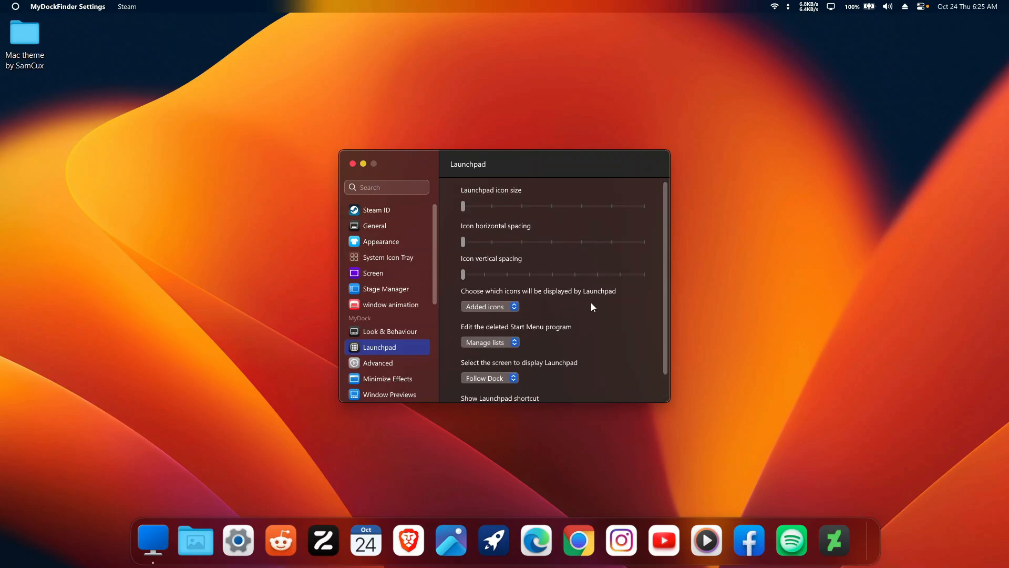
click(484, 307)
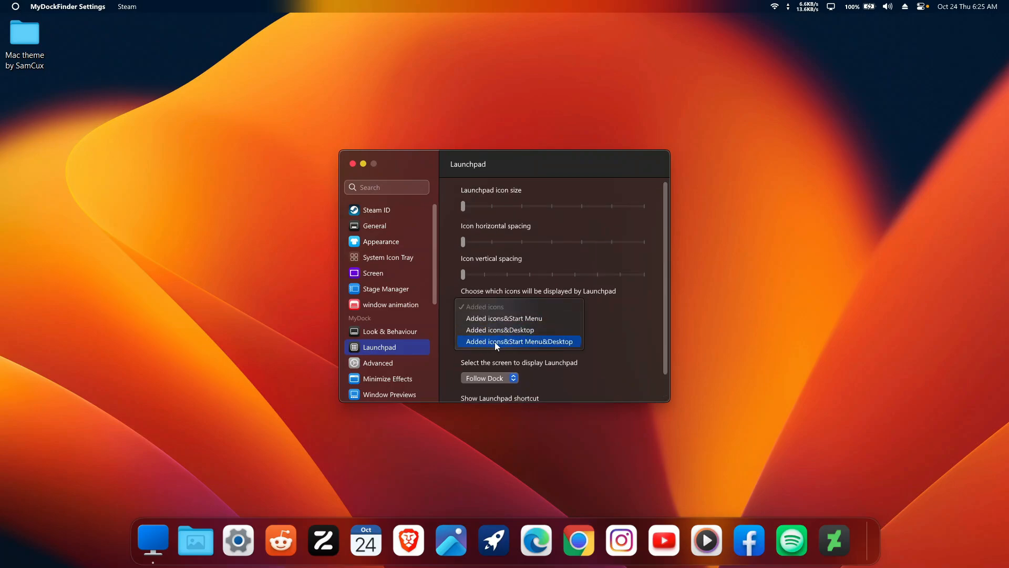
click(543, 340)
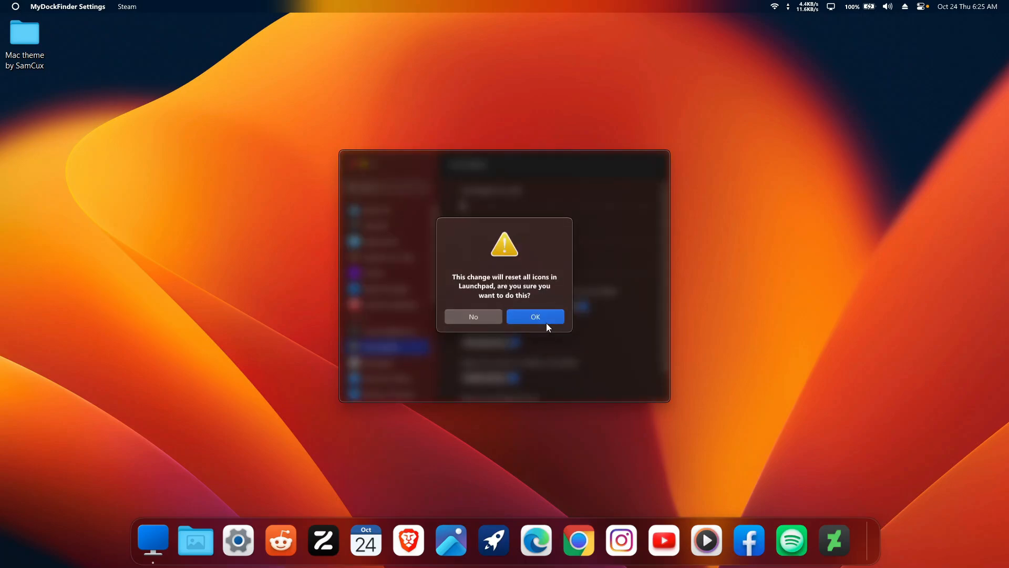
click(546, 322)
click(545, 321)
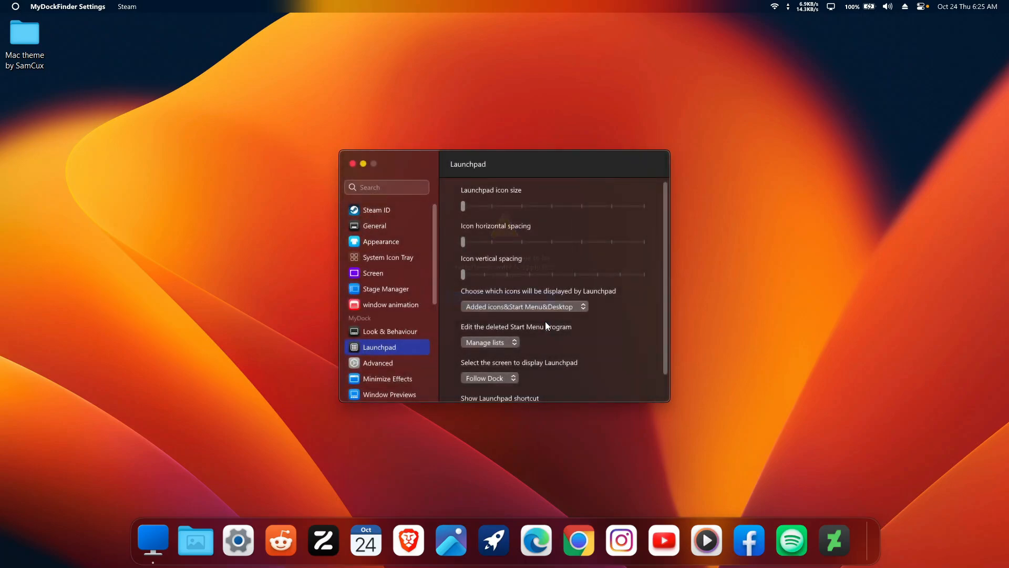
click(352, 164)
Check the icons in Launchpad and restart the Dock.
click(494, 539)
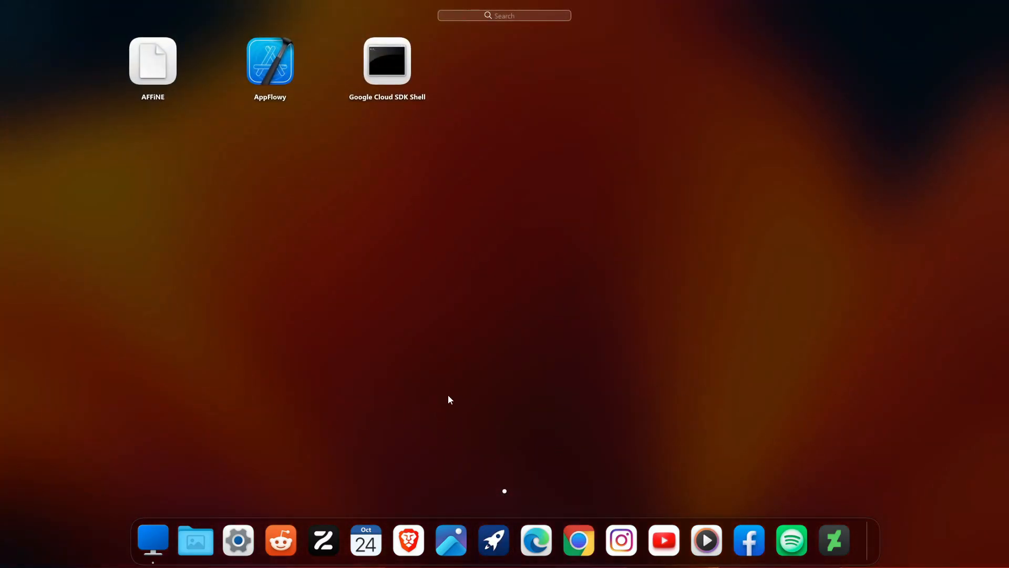
right_click(873, 529)
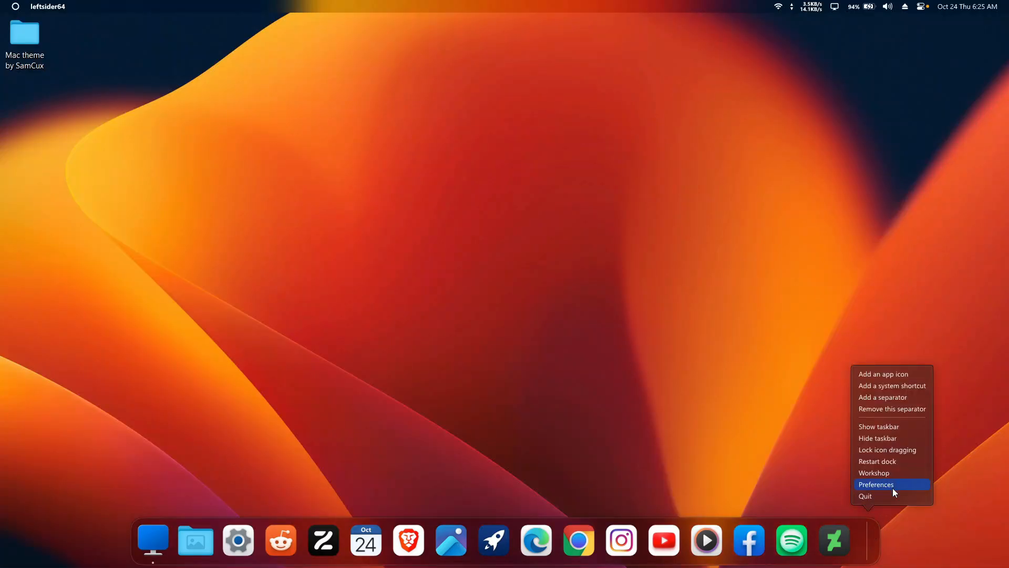
click(885, 465)
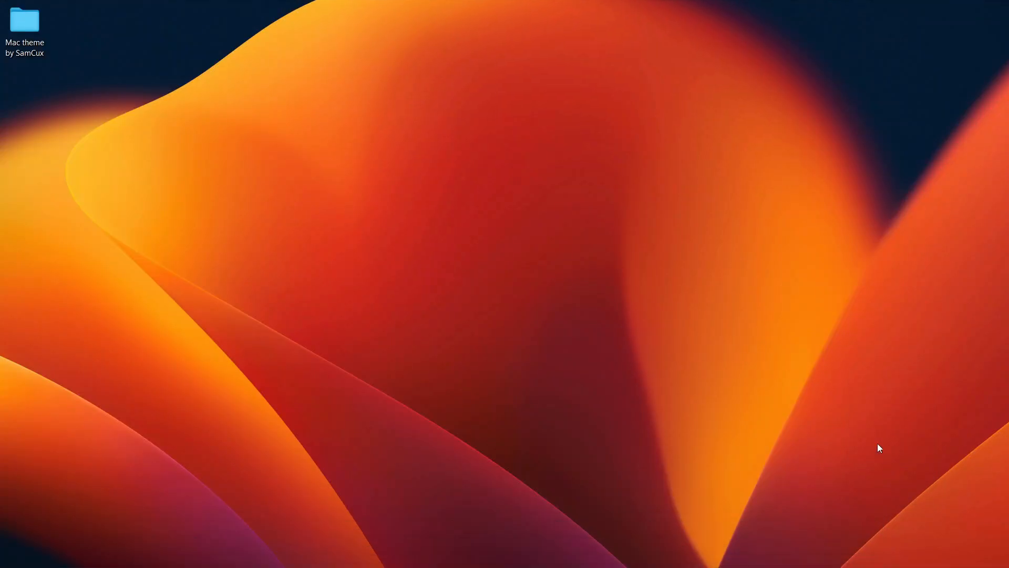
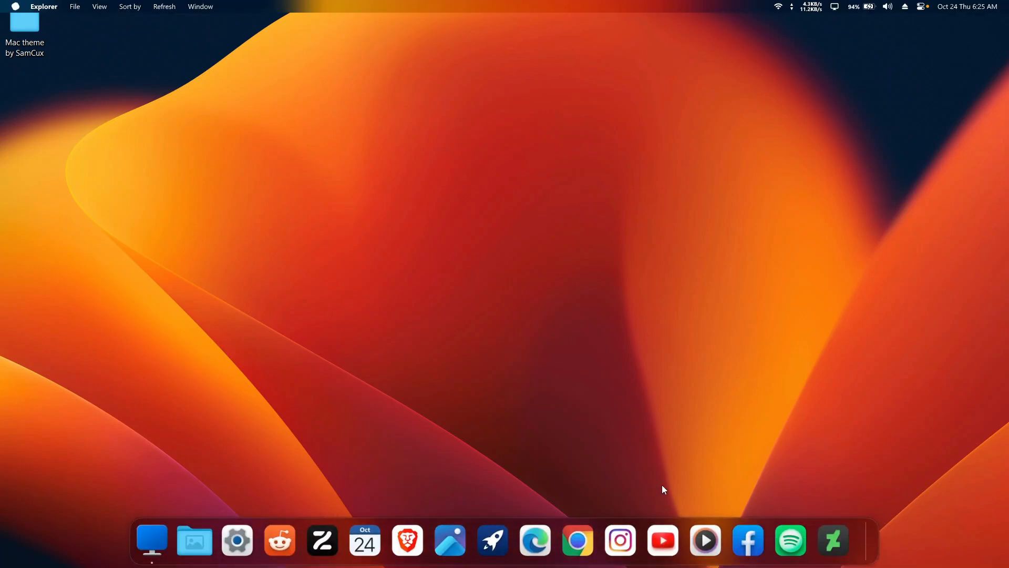
Open Launchpad, look through all of its app pages and return to the desktop.
click(495, 541)
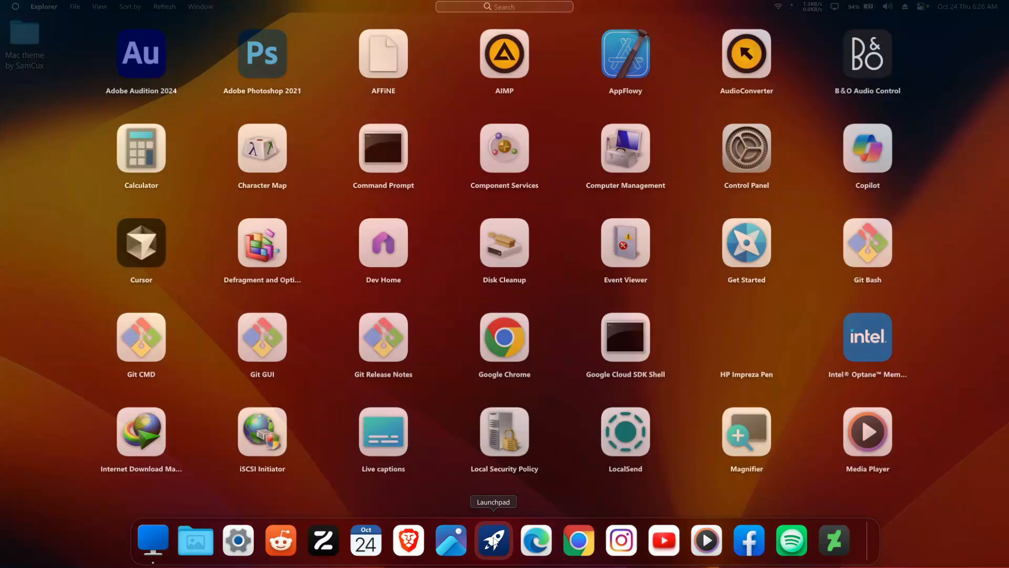
scroll(548, 370, right, 3)
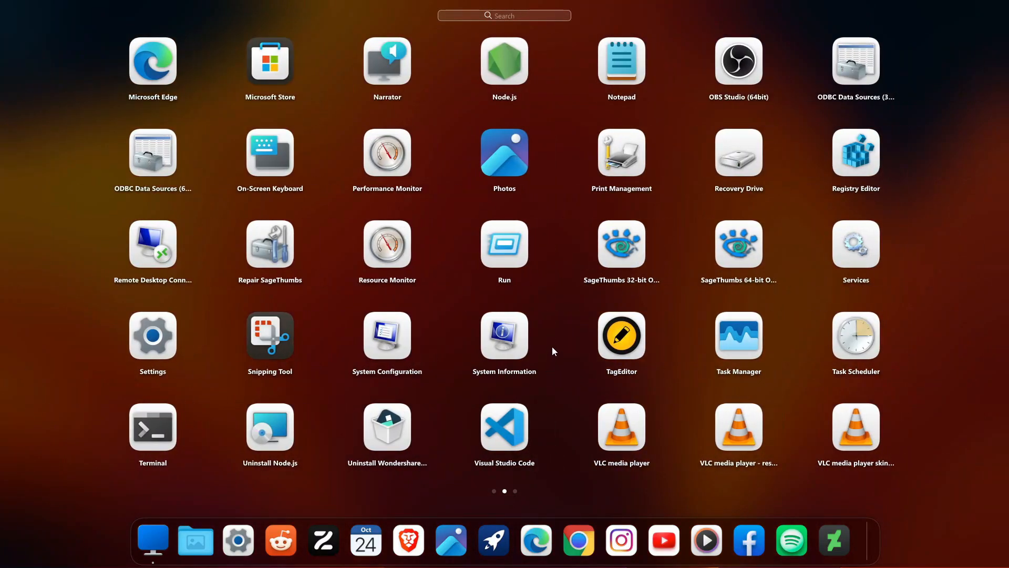
scroll(553, 344, right, 3)
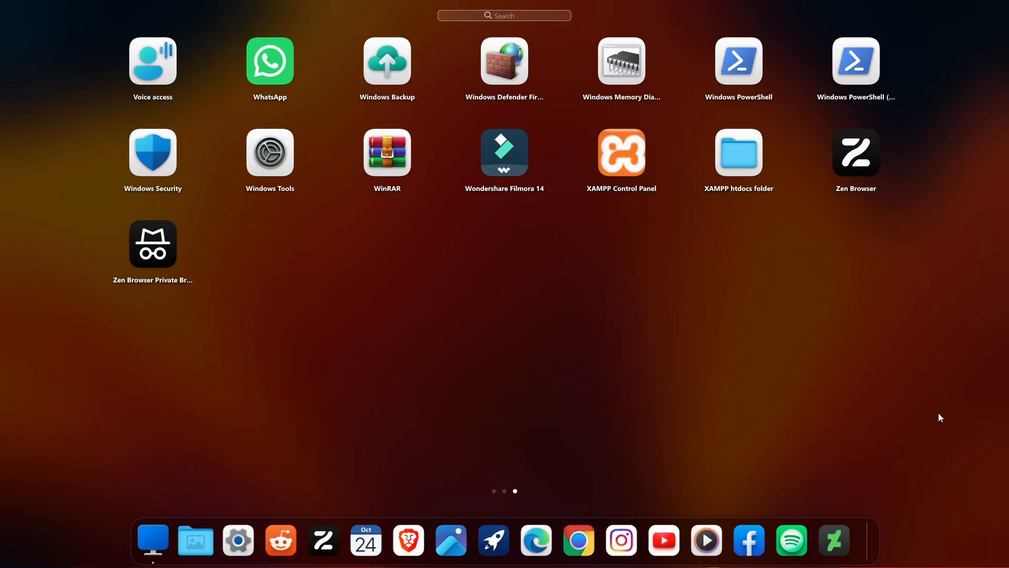
click(937, 416)
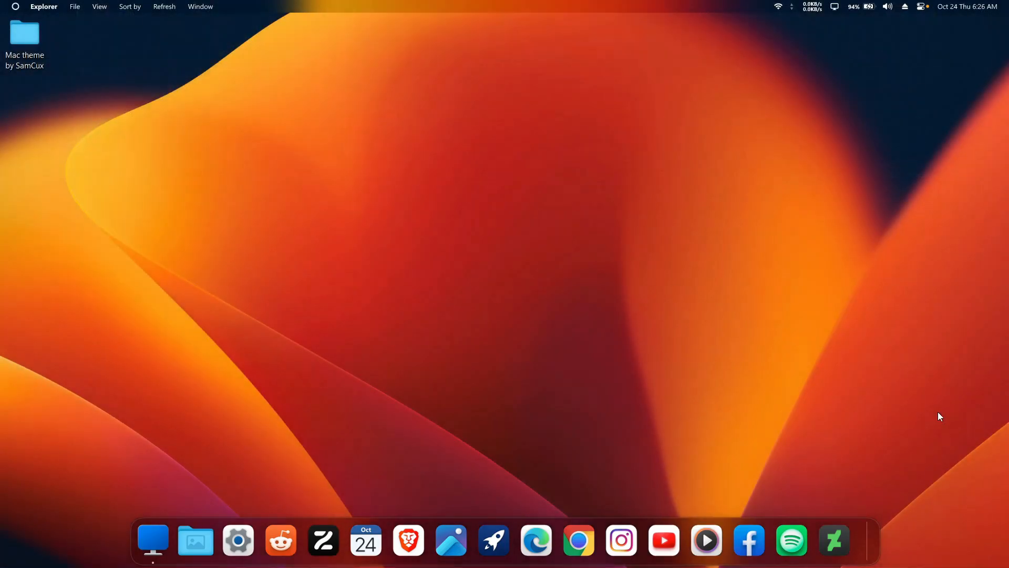
Install Rainmeter-4.5.20 from the 6_widget folder of Mac theme by SamCux in English, with Run Rainmeter enabled.
double_click(25, 33)
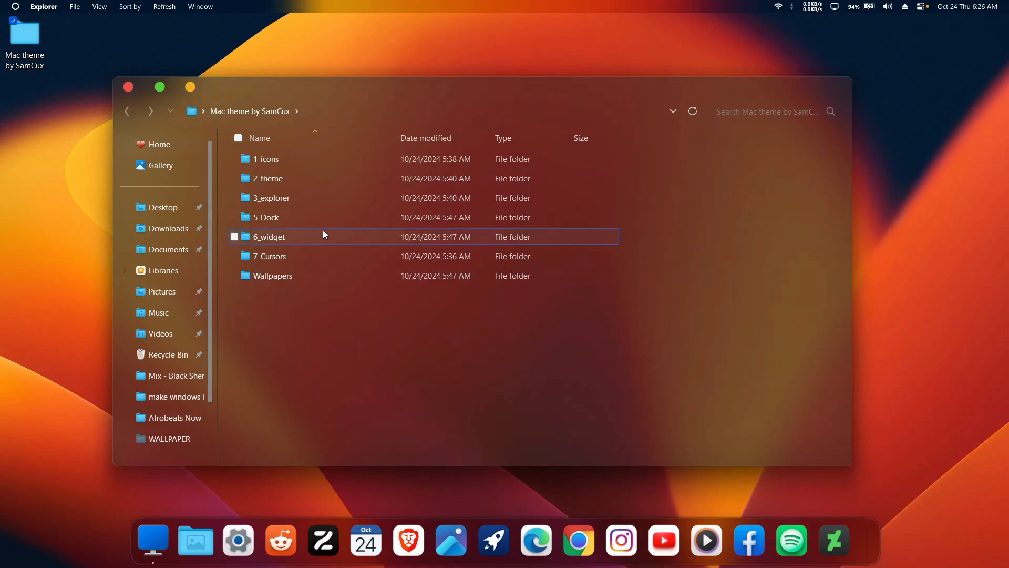
double_click(295, 240)
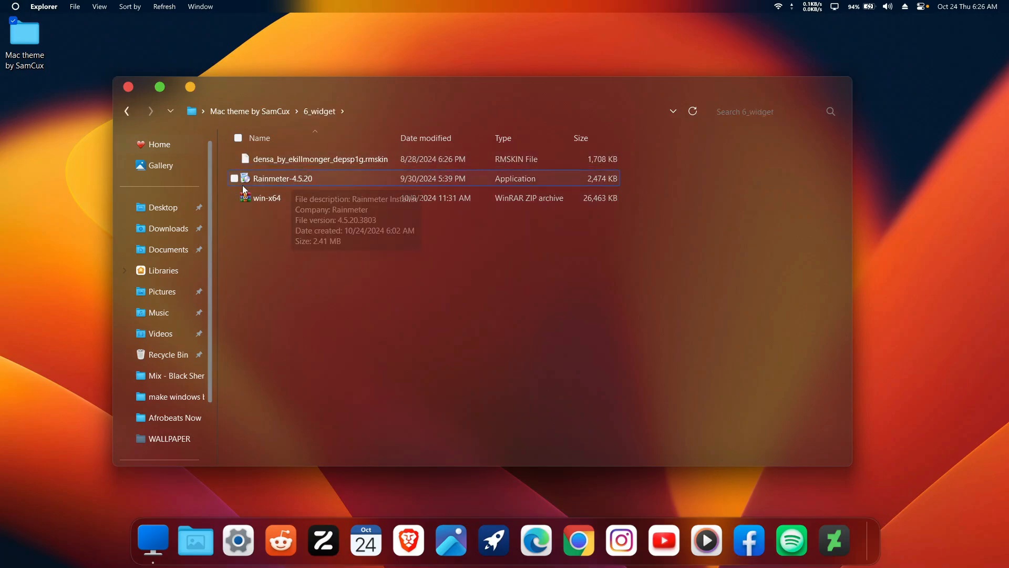
click(292, 184)
double_click(292, 182)
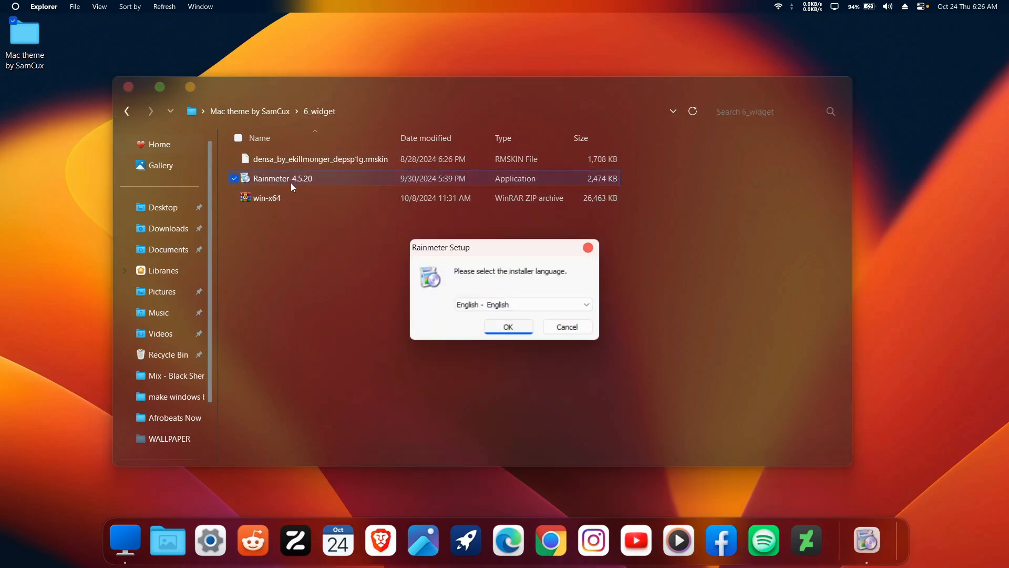
click(520, 331)
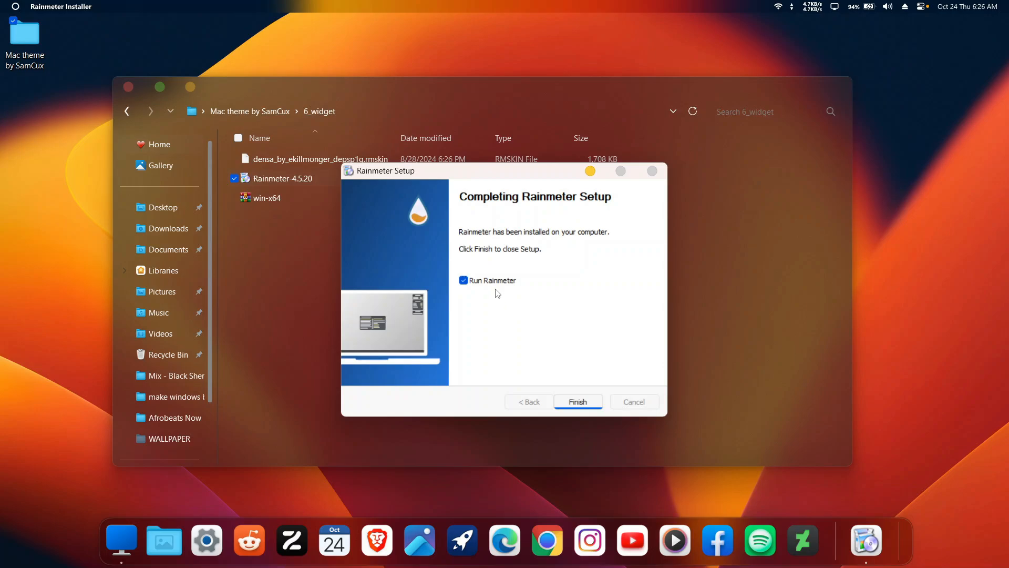
click(578, 403)
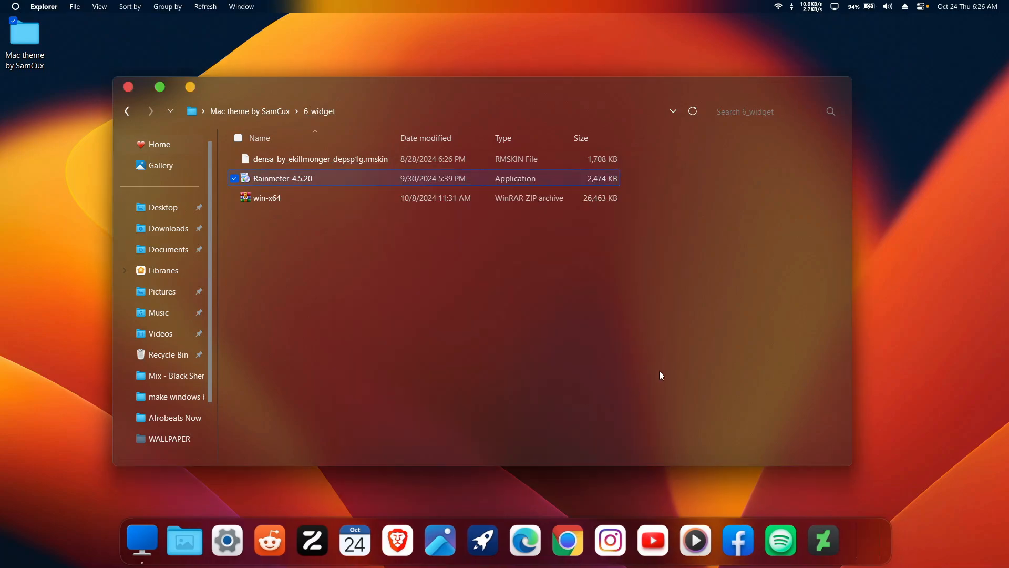
Minimize the Explorer window and unload Rainmeter's default Welcome, clock, system and disks skins from the desktop.
click(190, 88)
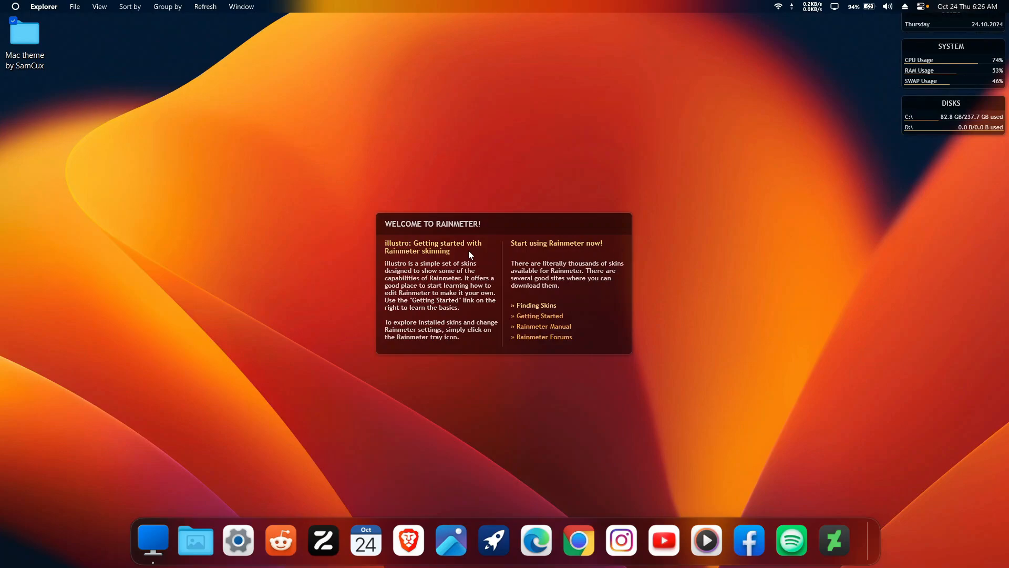
right_click(545, 265)
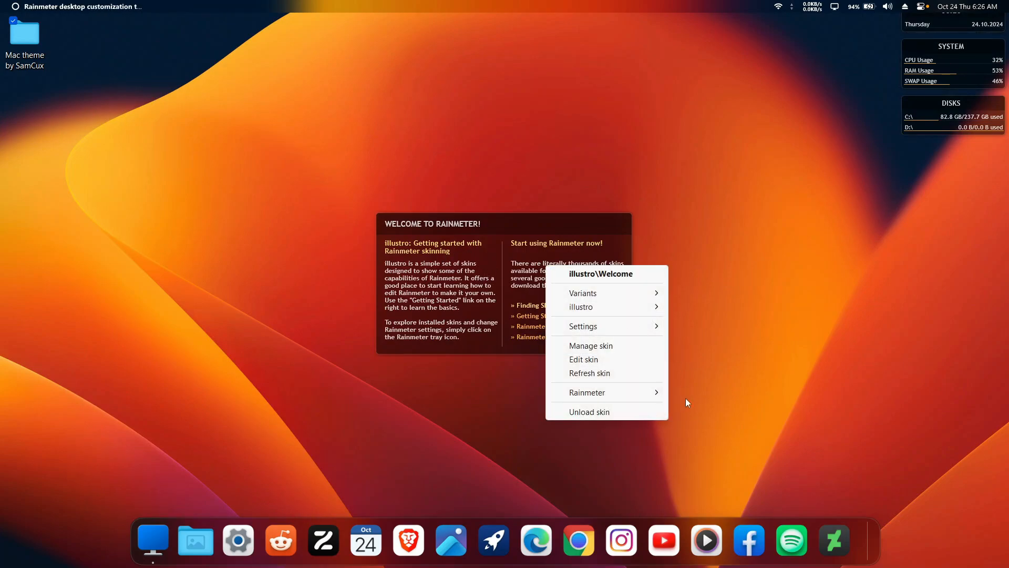
click(610, 410)
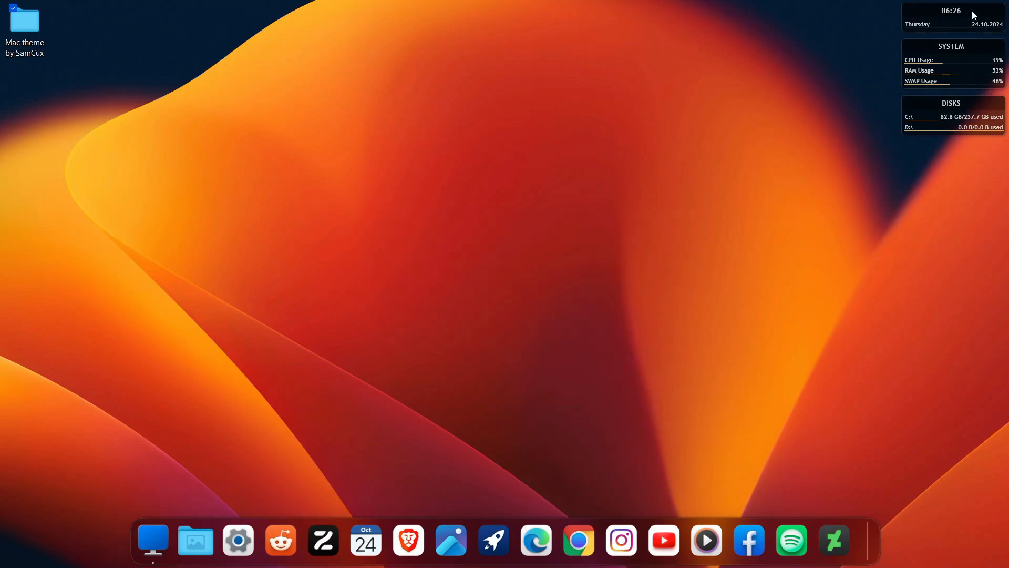
right_click(972, 12)
click(949, 156)
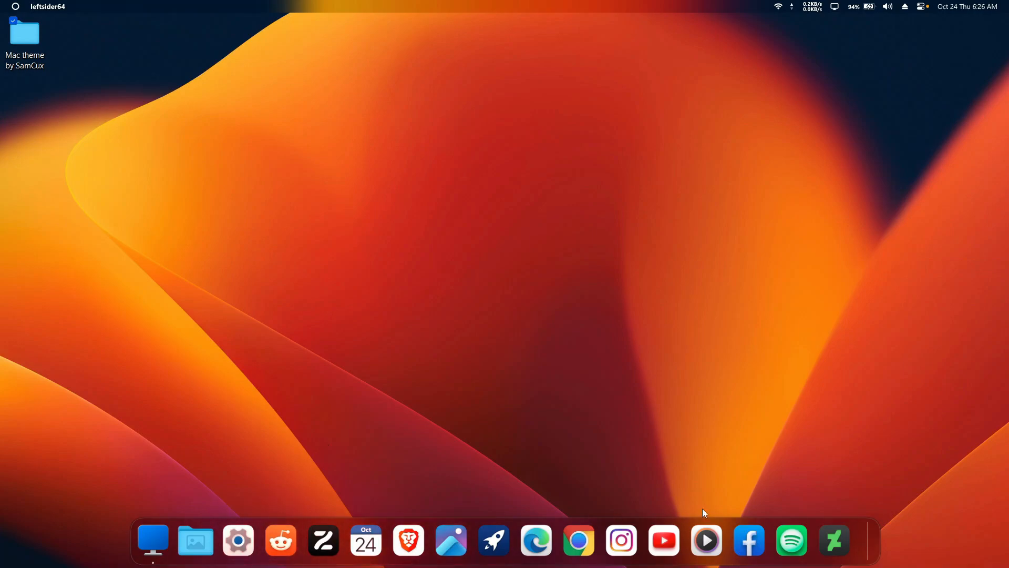
Install the Densa skin from the densa_by_ekillmonger rmskin file in 6_widget with its included layout applied, and minimize the folder window.
mouse_move(148, 537)
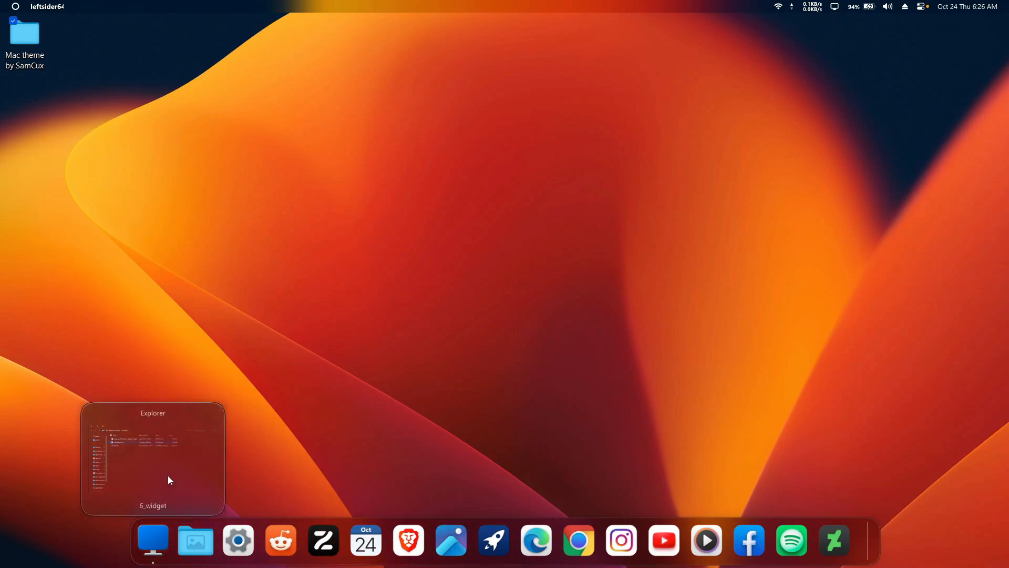
click(168, 476)
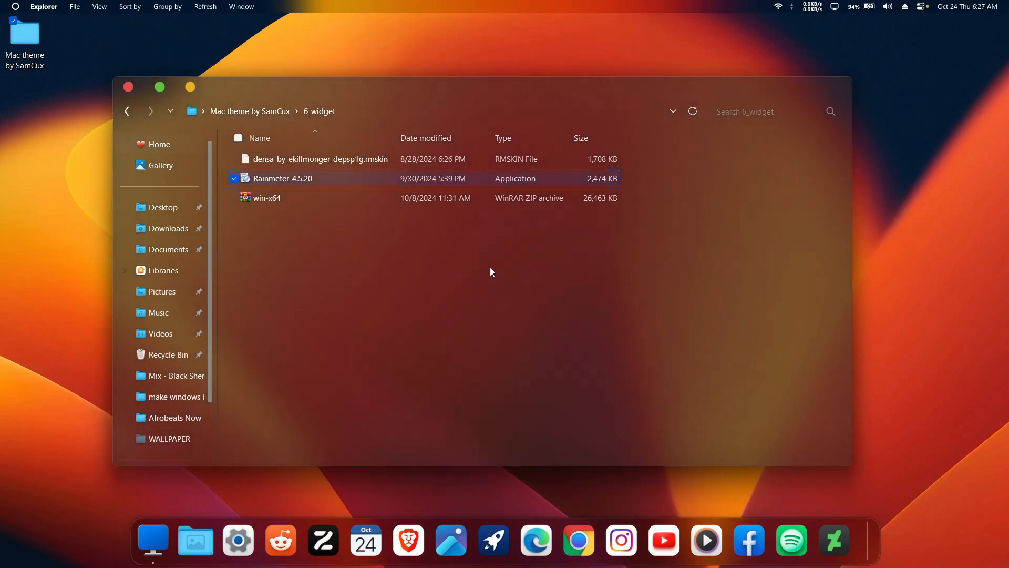
click(278, 160)
double_click(281, 160)
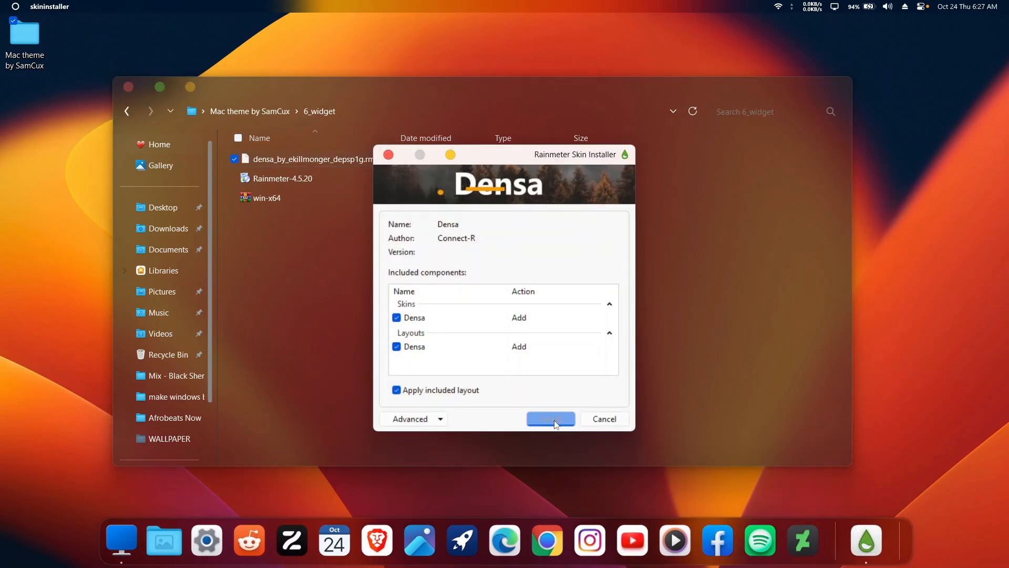
click(552, 419)
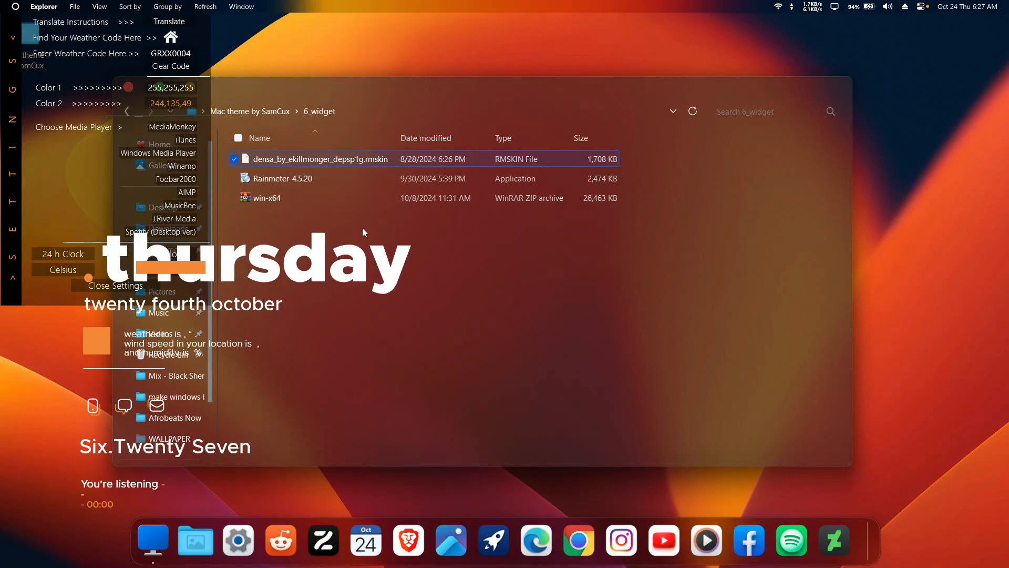
click(190, 95)
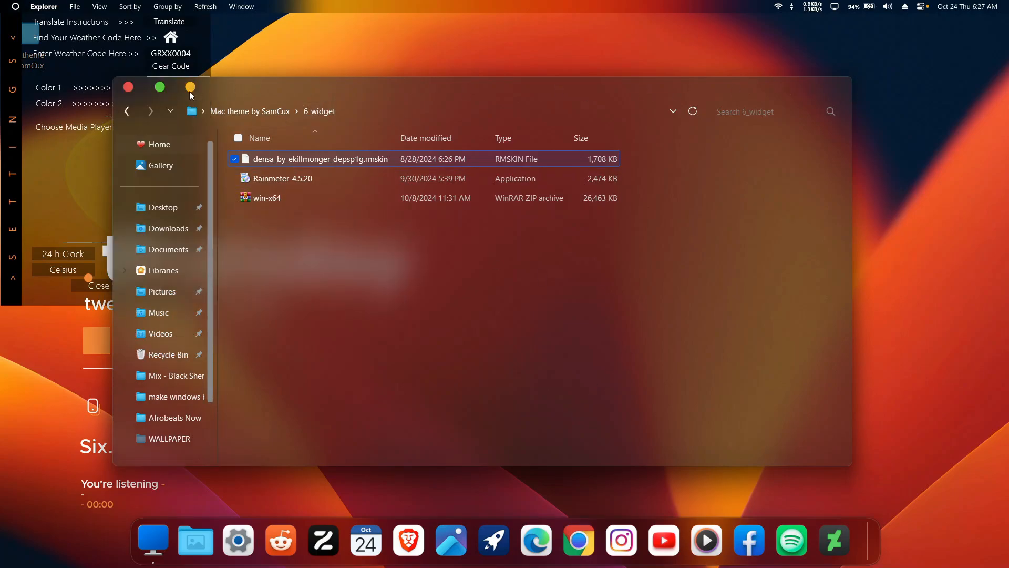
Close the 6_widget folder window and the Densa settings panel on the desktop.
click(128, 87)
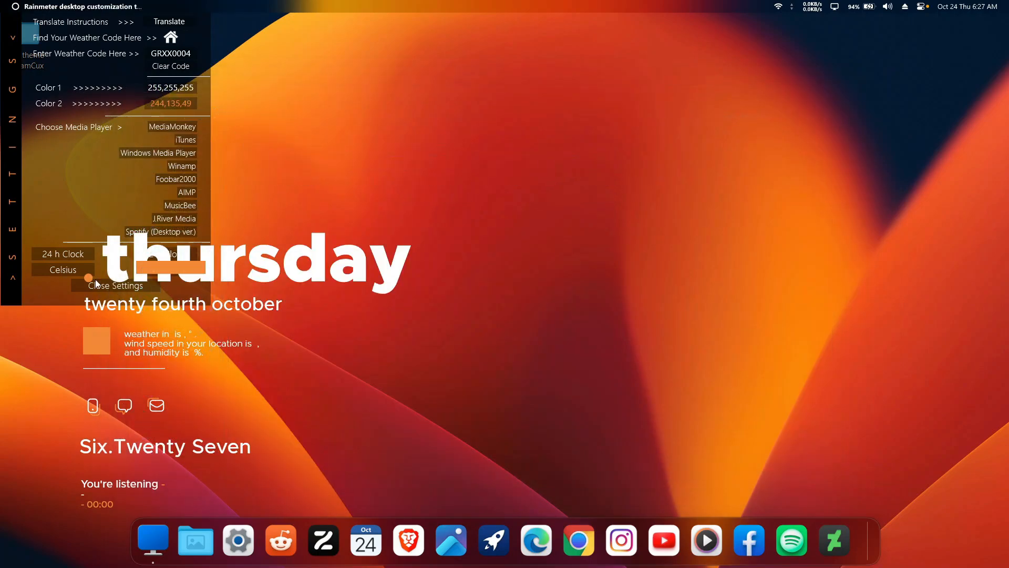
click(96, 286)
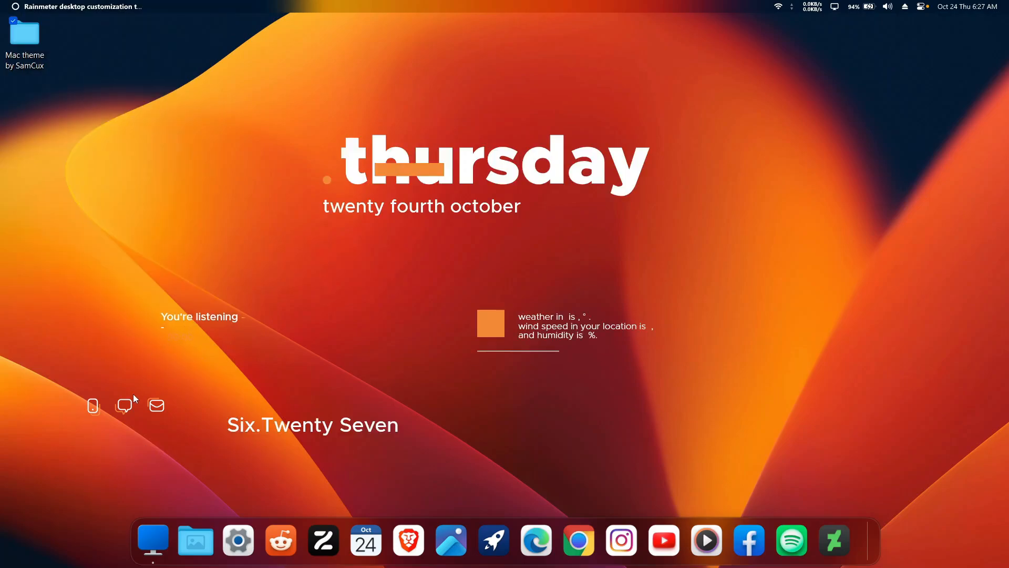
Unload Densa's weather, time, media and app icon skins, and move the day and date skin to the desktop's lower-left corner above the dock.
right_click(549, 329)
click(611, 474)
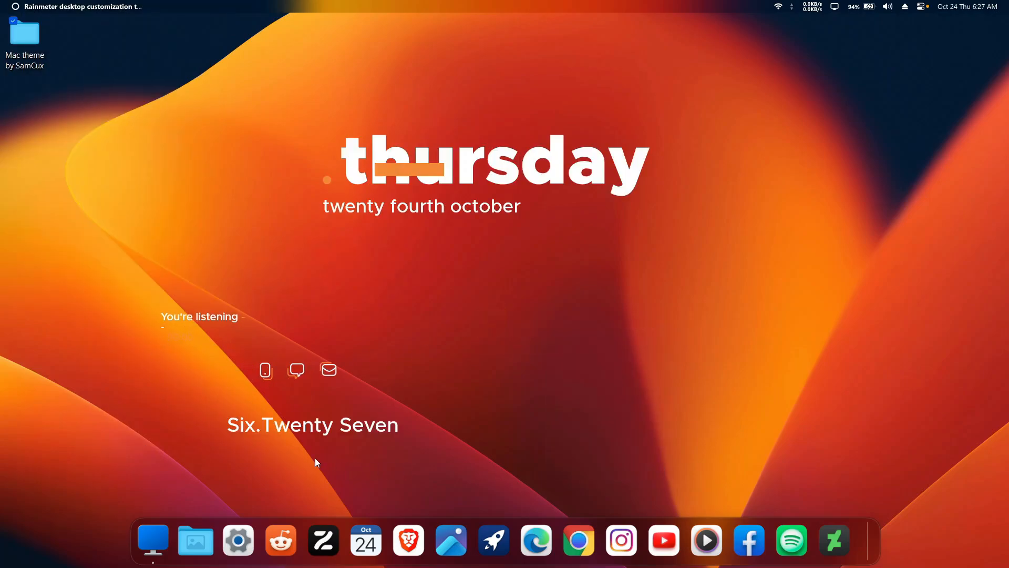
right_click(324, 430)
click(364, 416)
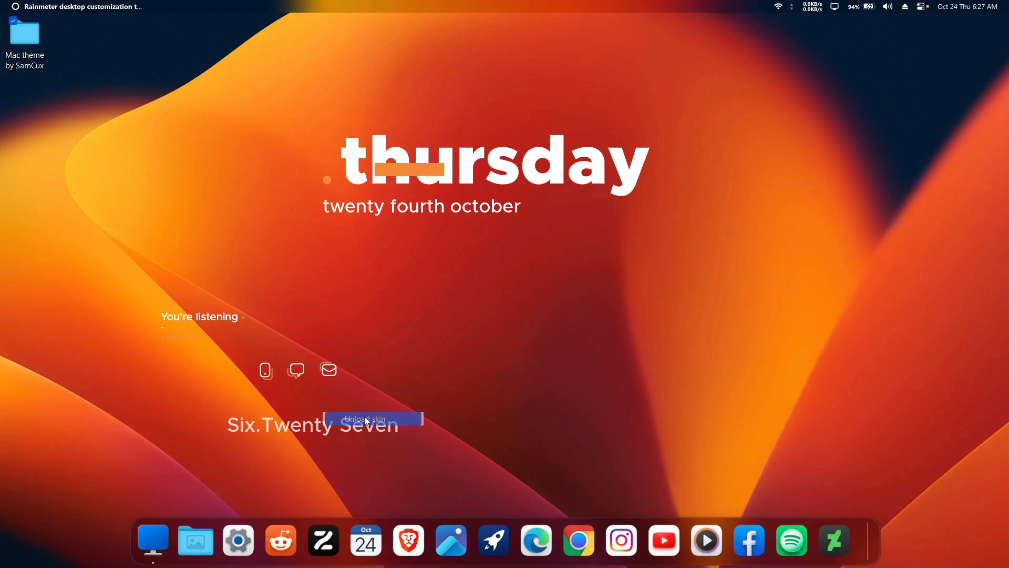
right_click(307, 367)
click(381, 509)
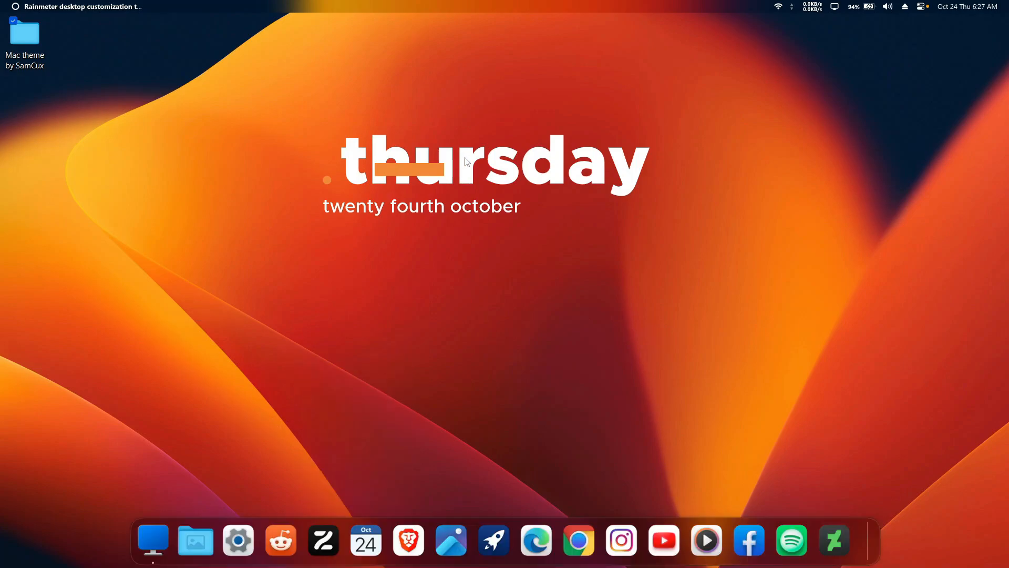
drag(467, 162, 175, 424)
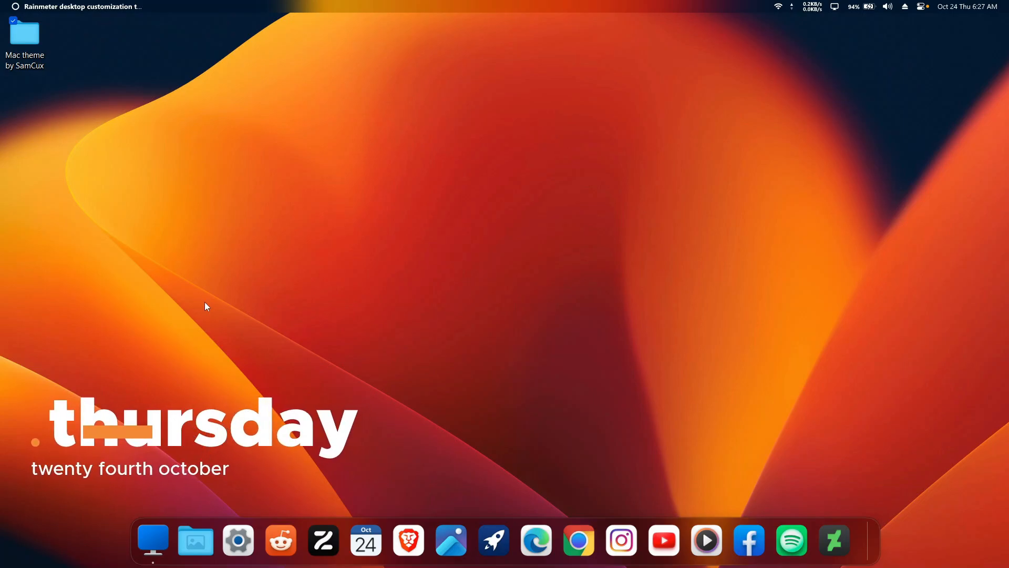
Open the win-x64 archive from the 6_widget folder of Mac theme by SamCux.
double_click(24, 32)
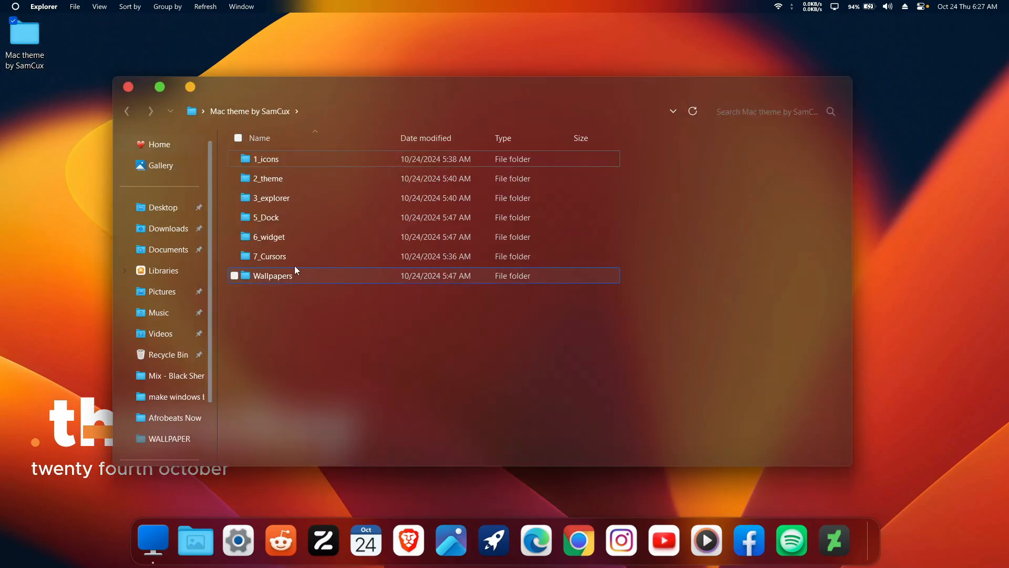
double_click(304, 239)
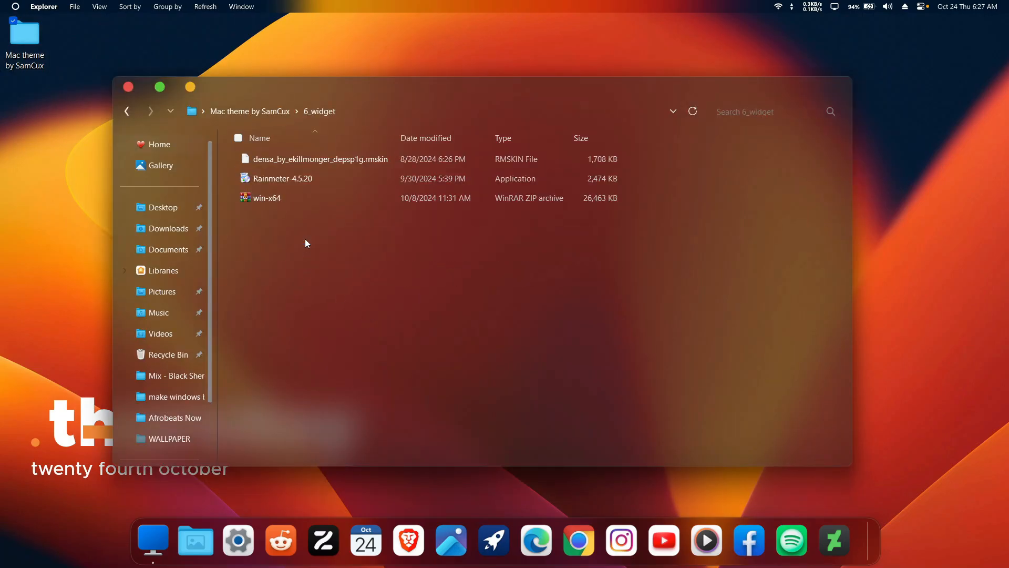
double_click(297, 197)
Extract the win-x64 folder from the archive into the Tweaks folder on Local Disk (C:), and close the archive.
scroll(168, 368, down, 3)
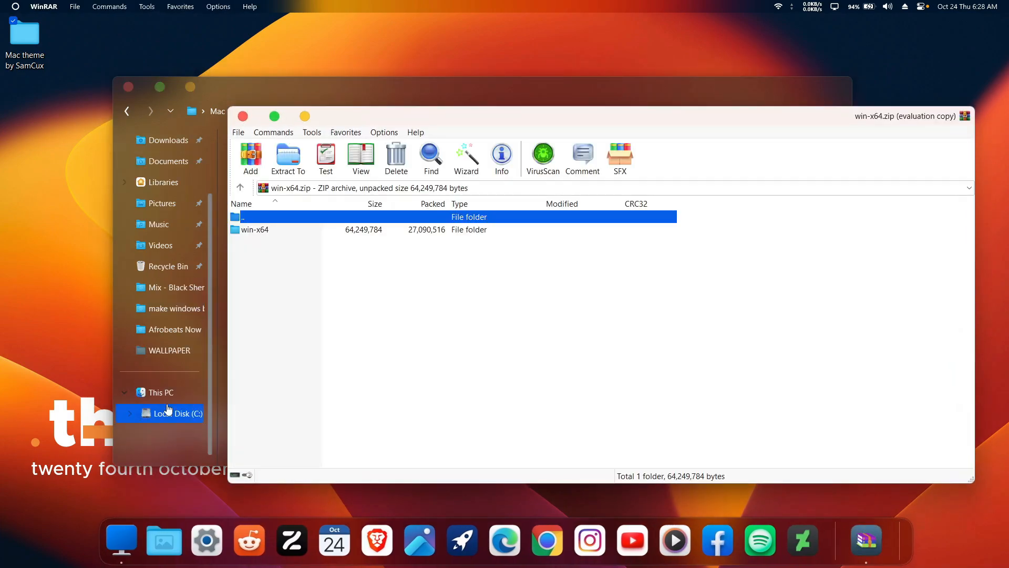
click(167, 413)
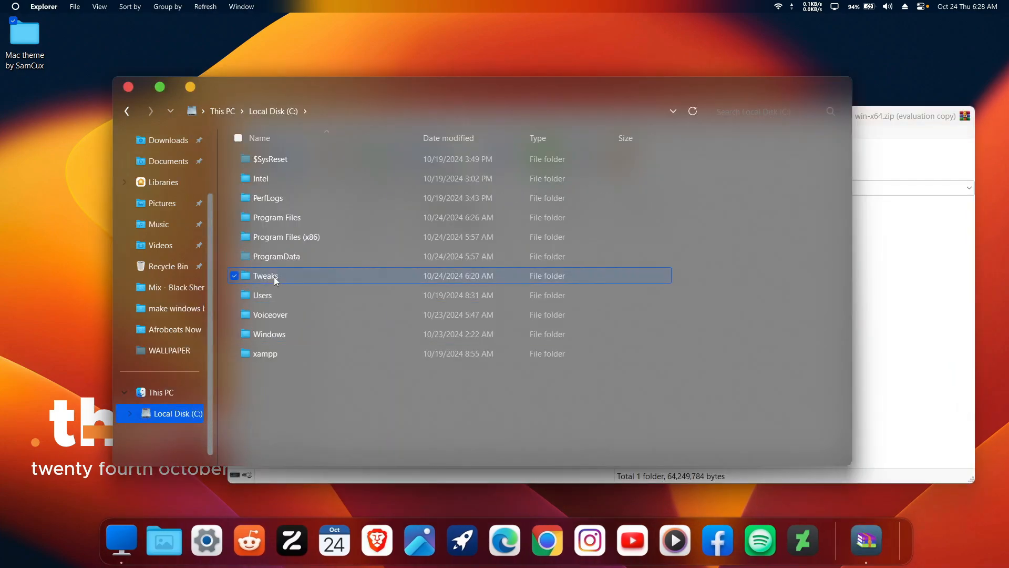
double_click(270, 275)
click(906, 252)
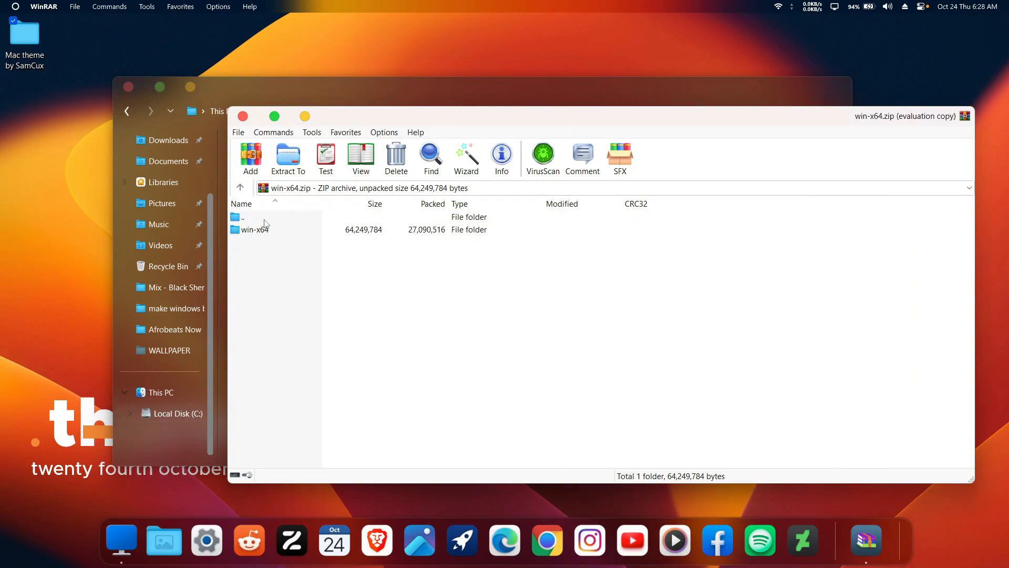
drag(363, 120, 454, 128)
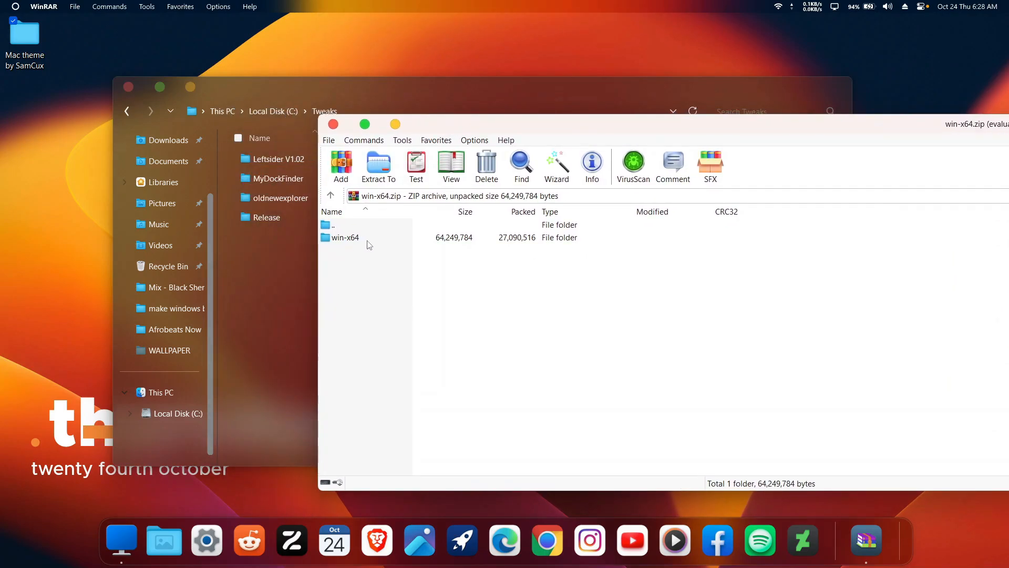
drag(361, 239, 270, 265)
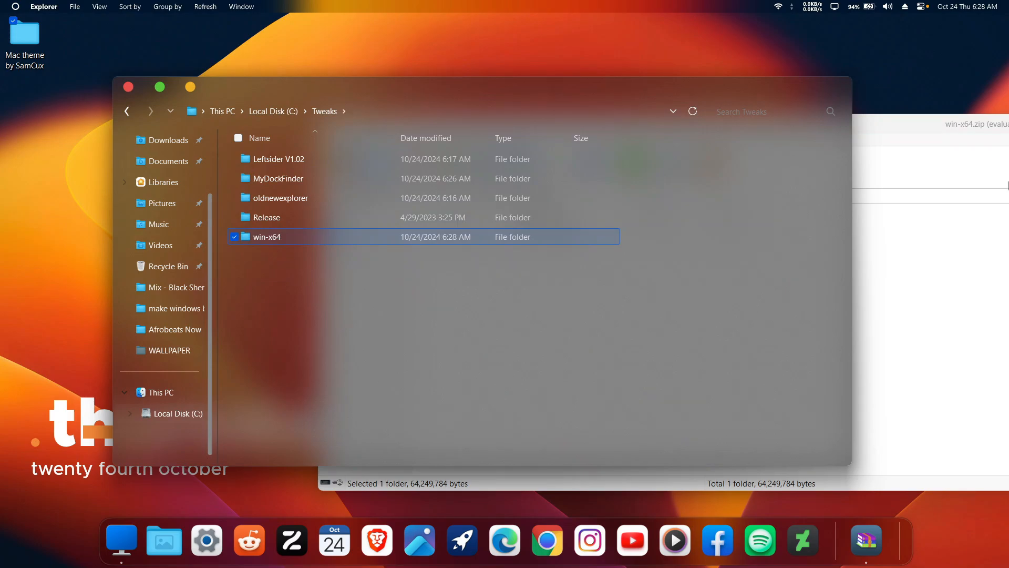
drag(968, 129, 774, 133)
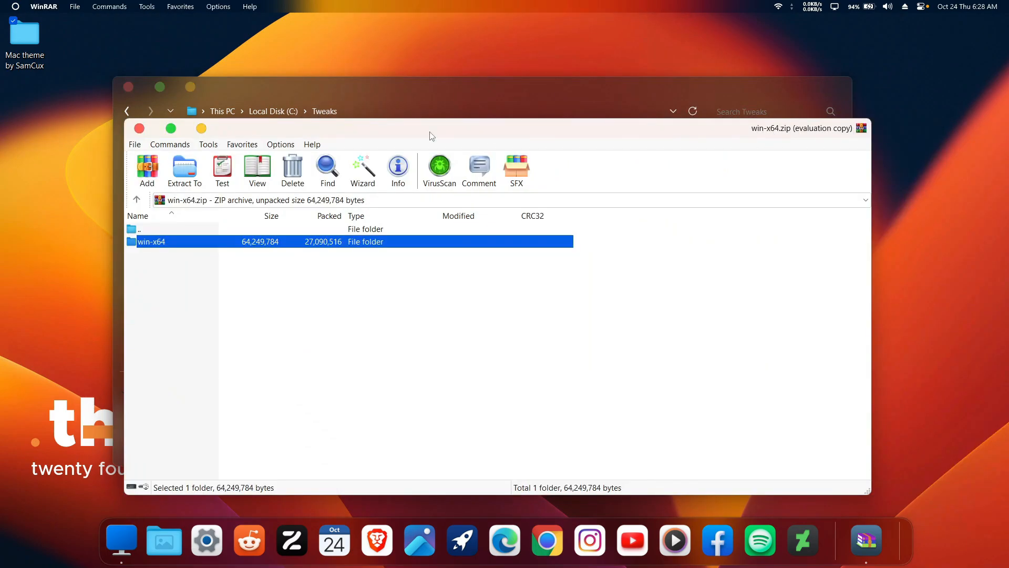
click(138, 130)
Launch uWidgets from the extracted win-x64 folder and close the folder window.
double_click(291, 235)
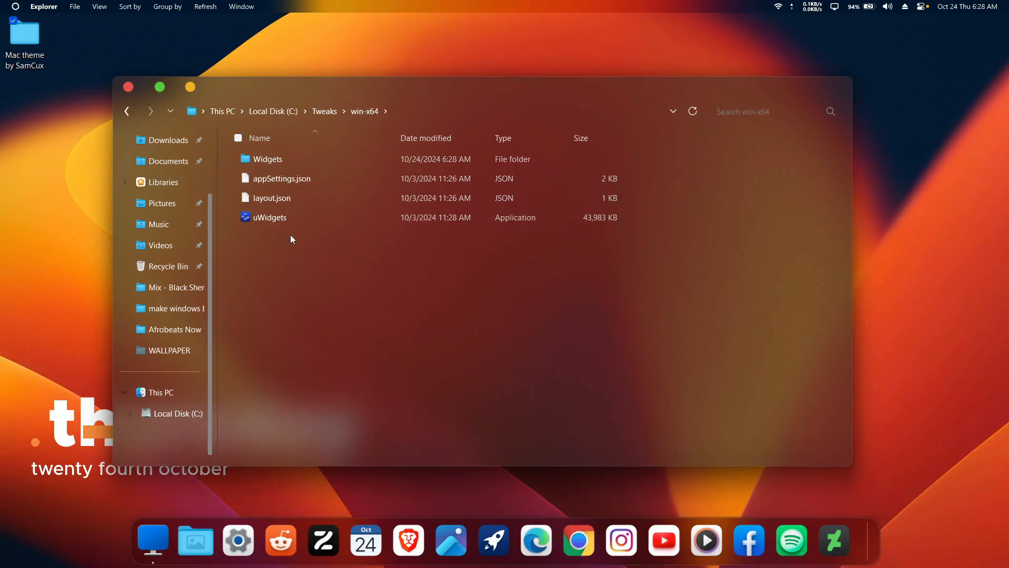
click(269, 218)
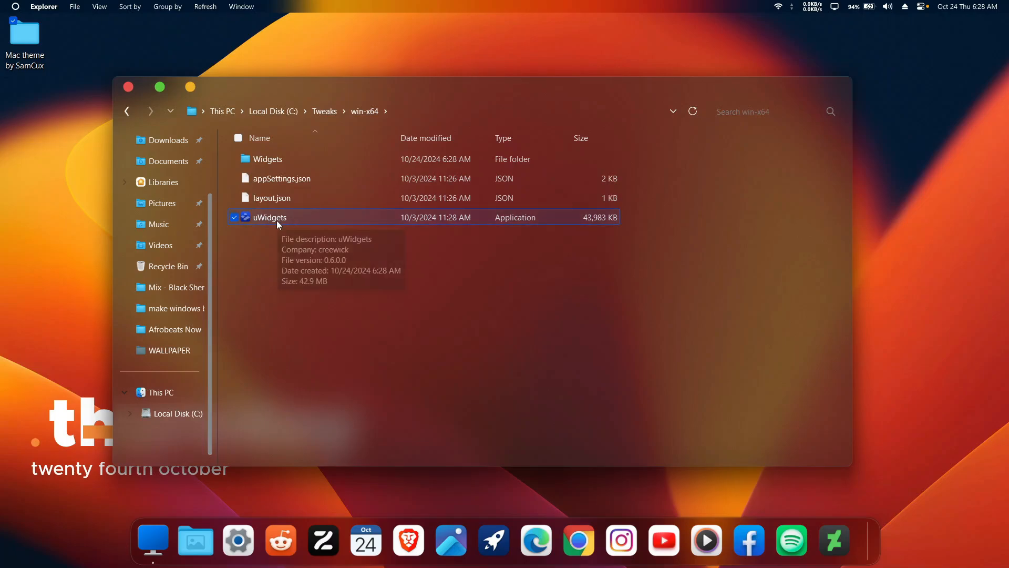
double_click(307, 218)
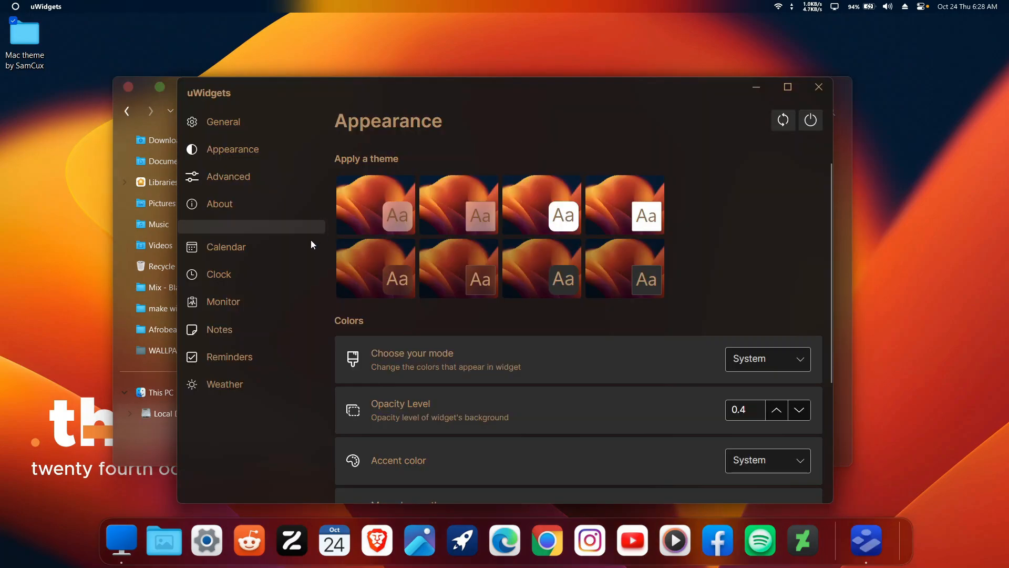
click(129, 87)
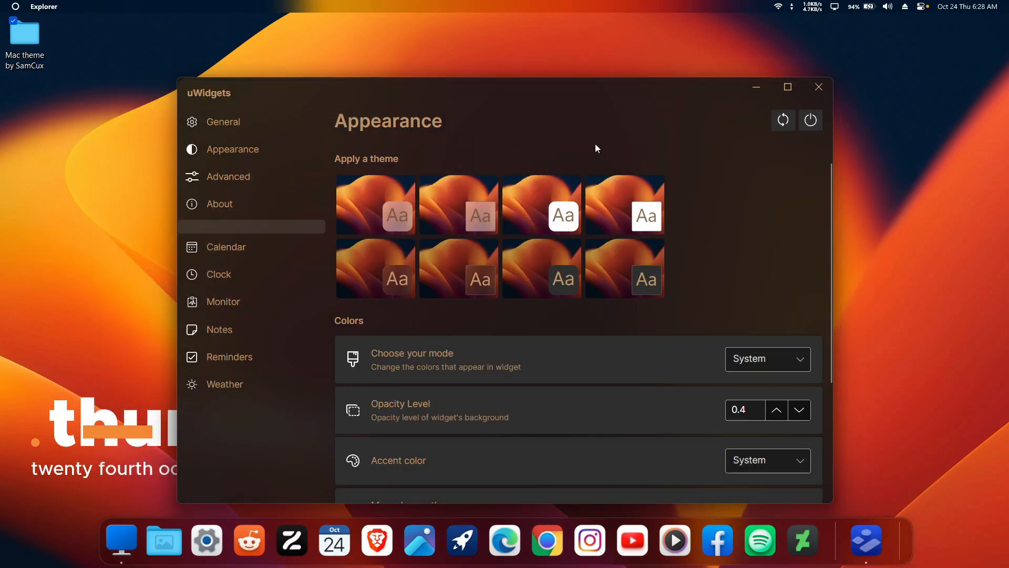
Look through the uWidgets general, appearance and advanced settings and the calendar, clock, monitor, notes, reminders and weather widget pages.
drag(613, 90, 588, 81)
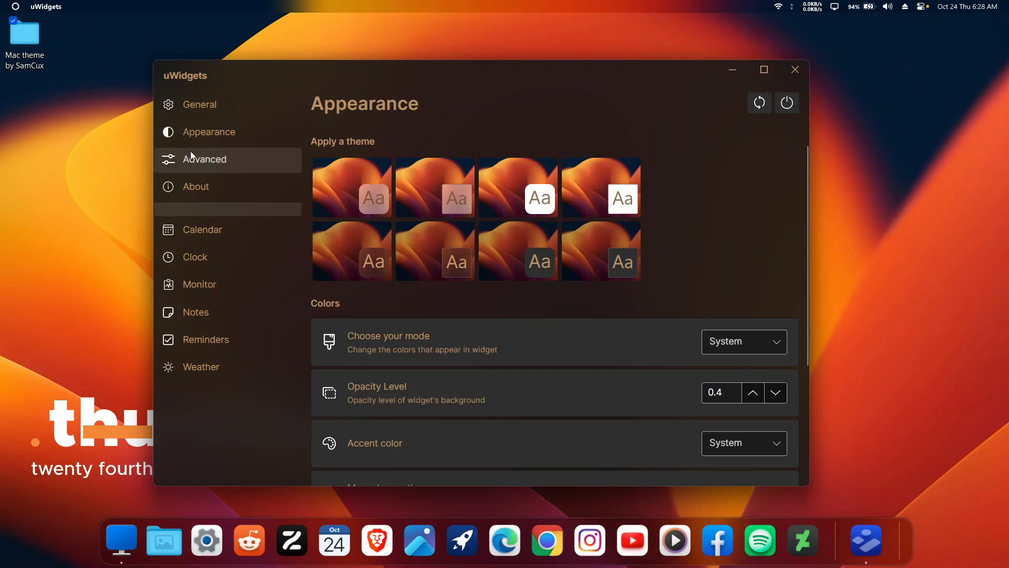
click(222, 111)
click(222, 132)
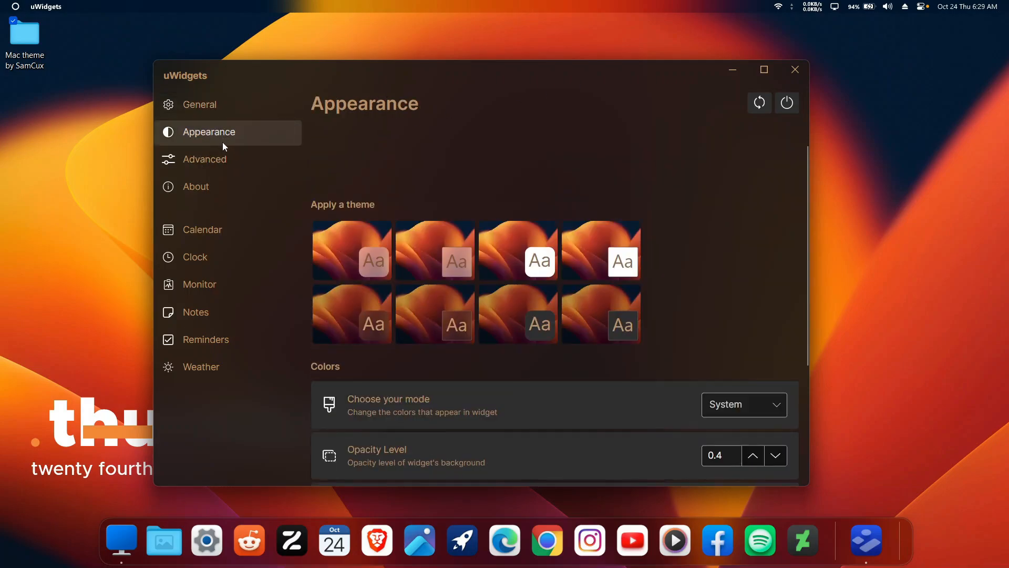
click(222, 159)
click(235, 133)
click(240, 108)
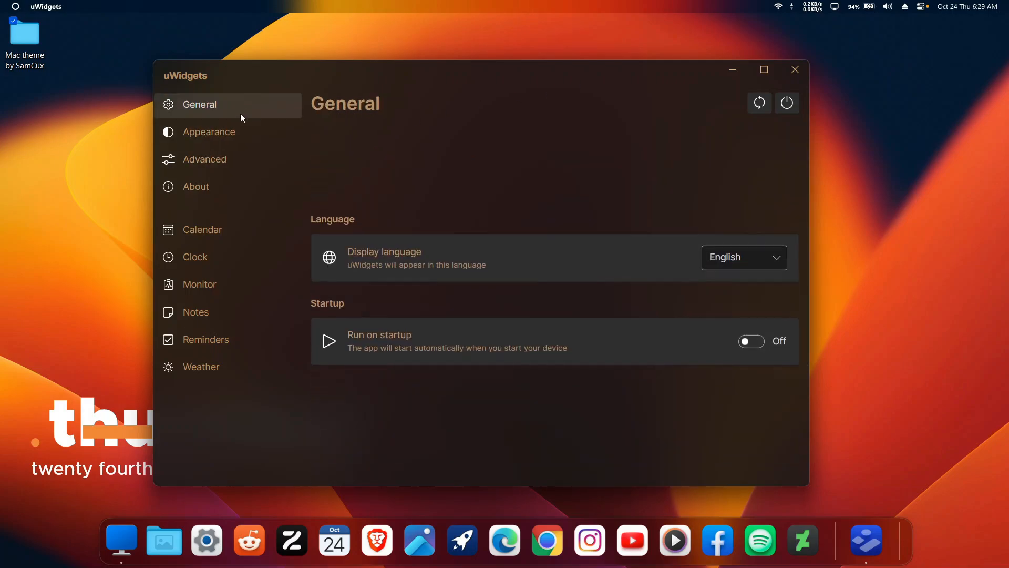
click(238, 153)
click(234, 230)
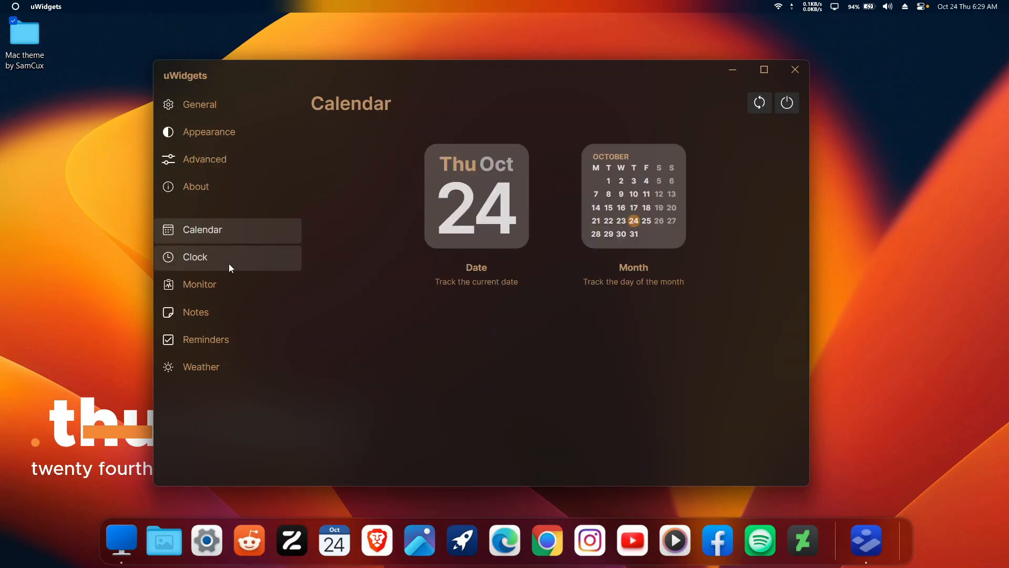
click(228, 261)
click(228, 286)
click(228, 310)
click(235, 343)
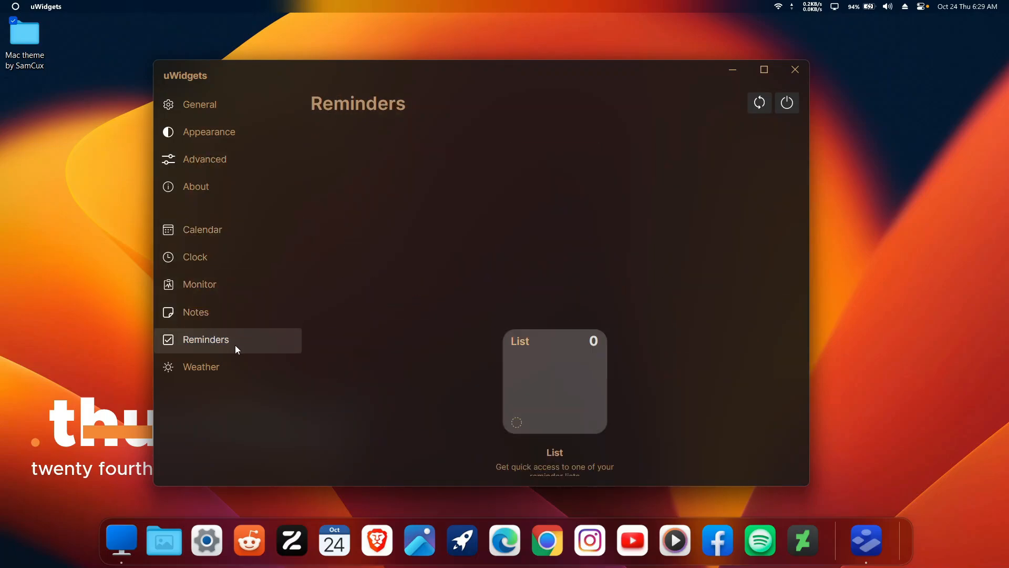
click(237, 361)
Enable Run on startup for uWidgets and apply the dark translucent theme with rounded corners.
click(231, 104)
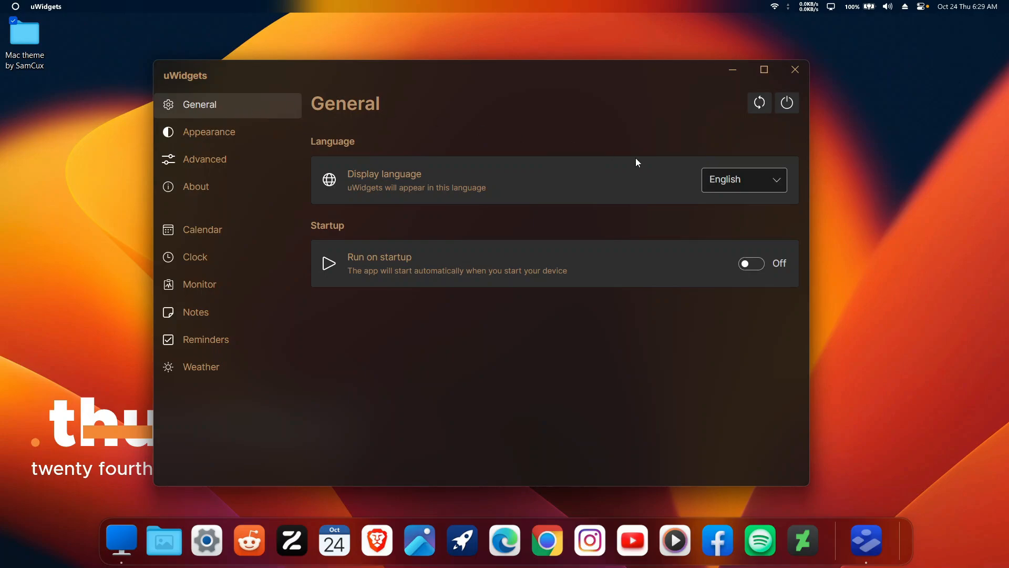
click(747, 268)
click(213, 138)
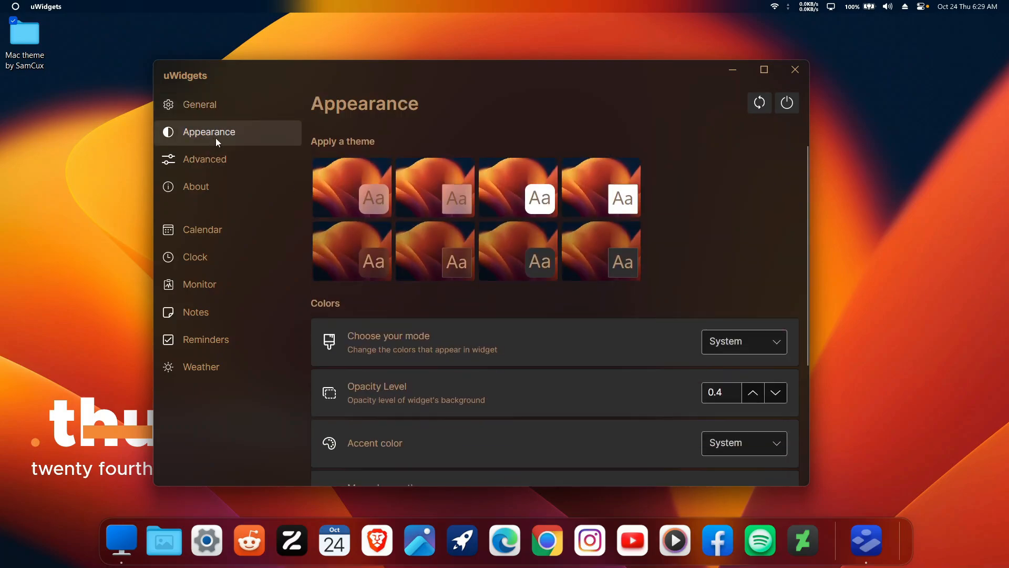
click(365, 260)
Place the Month calendar widget at the desktop's right edge and the Analog I clock widget directly below it.
click(202, 230)
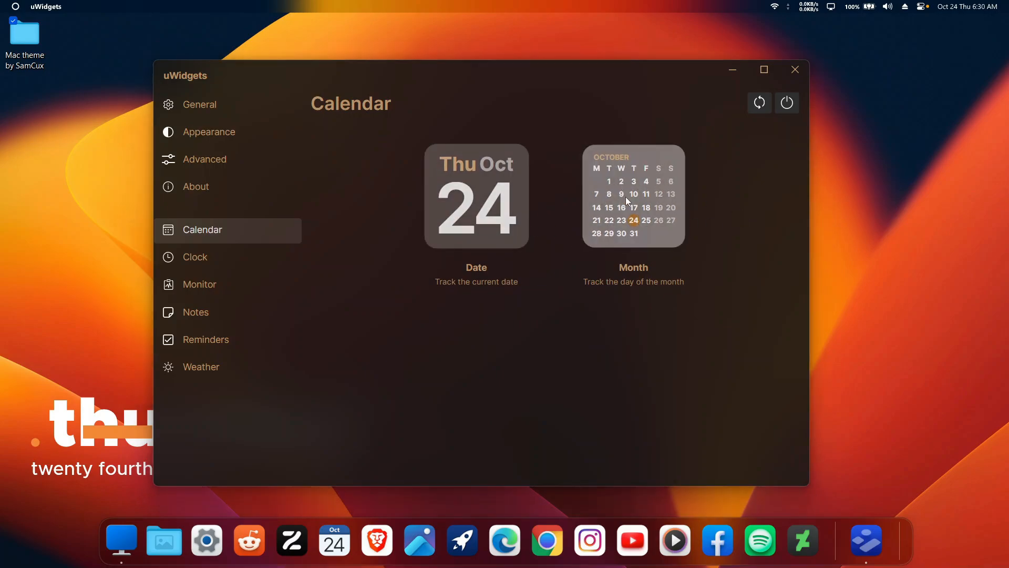
drag(624, 198, 902, 133)
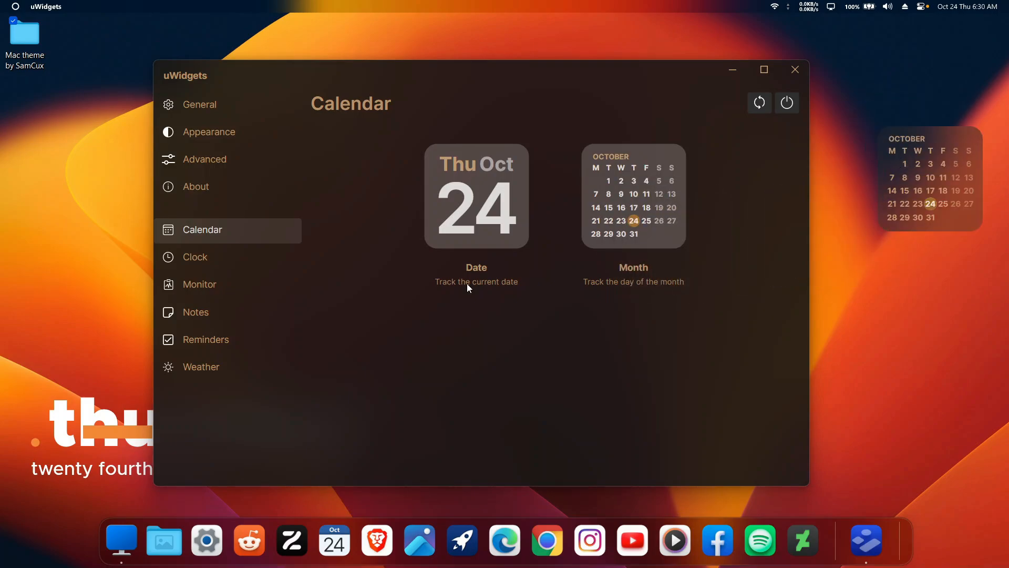
click(246, 258)
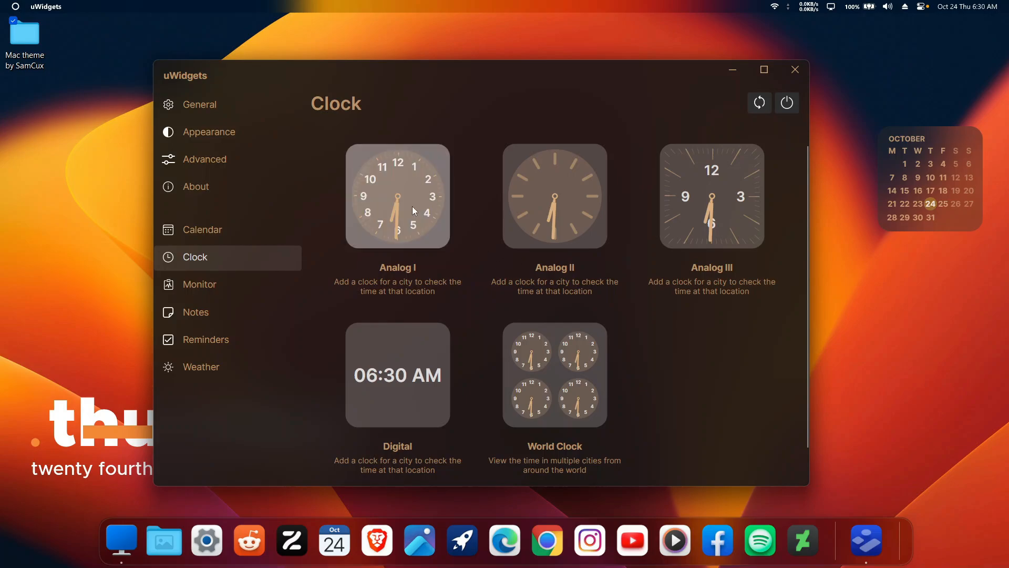
drag(414, 210, 898, 276)
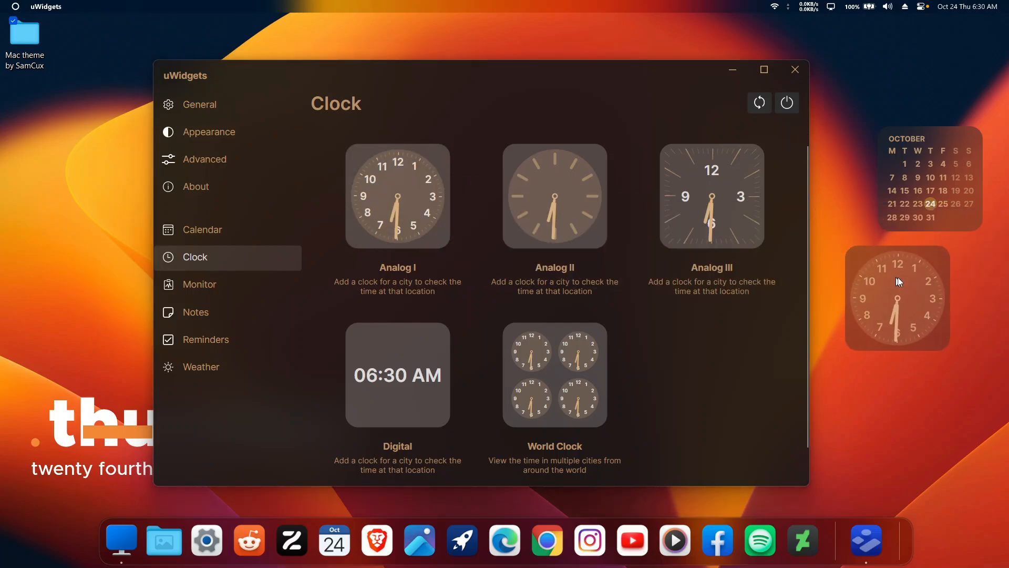
Add the Note widget below the analog clock and the weather Forecast widget above the month calendar.
click(207, 322)
drag(577, 194, 920, 386)
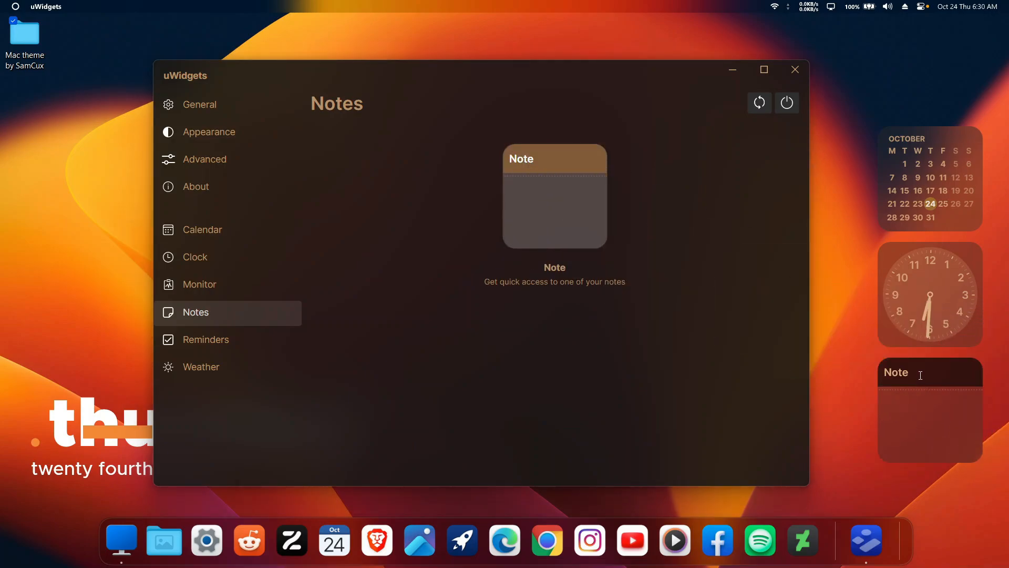
click(226, 362)
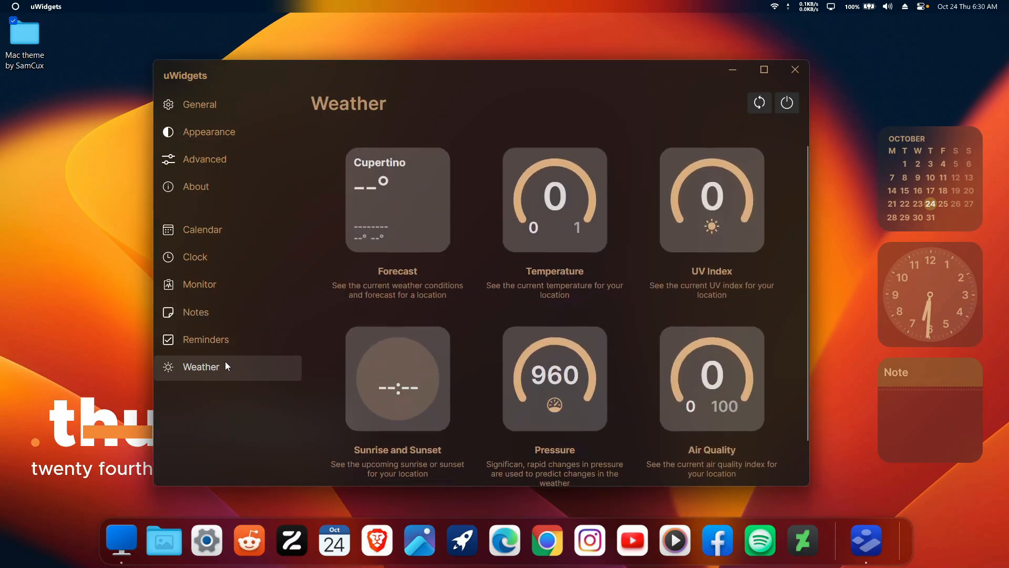
drag(412, 223, 904, 62)
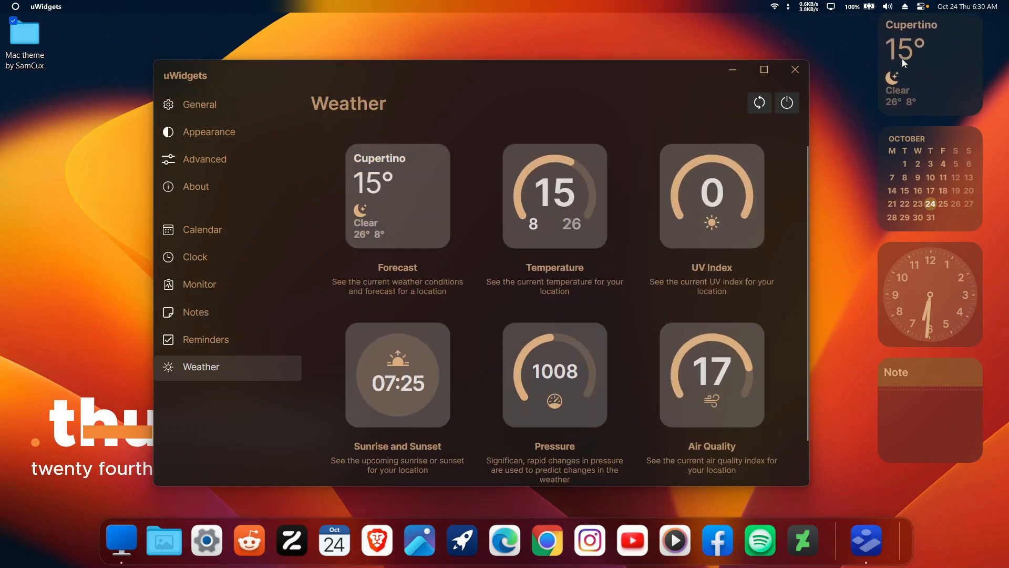
Shift the uWidgets window away from the widgets and move the Forecast widget to the left of the analog clock.
drag(682, 74, 532, 67)
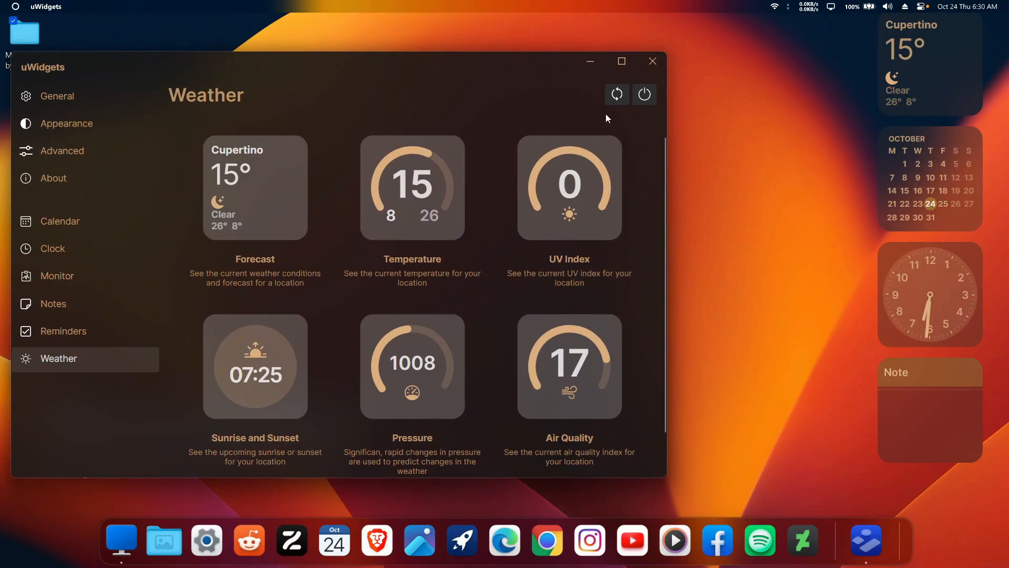
drag(548, 72, 389, 54)
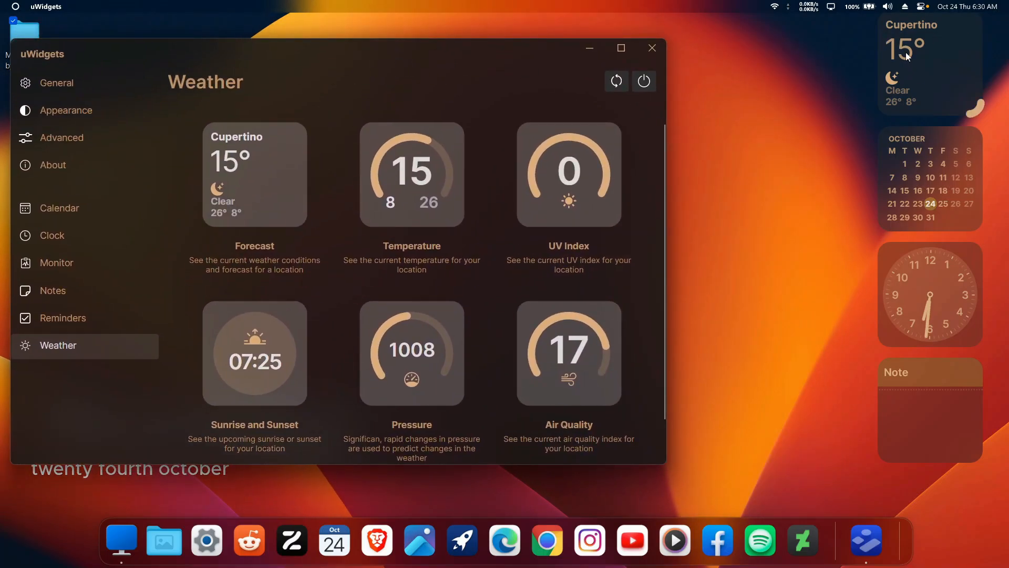
drag(889, 42, 776, 263)
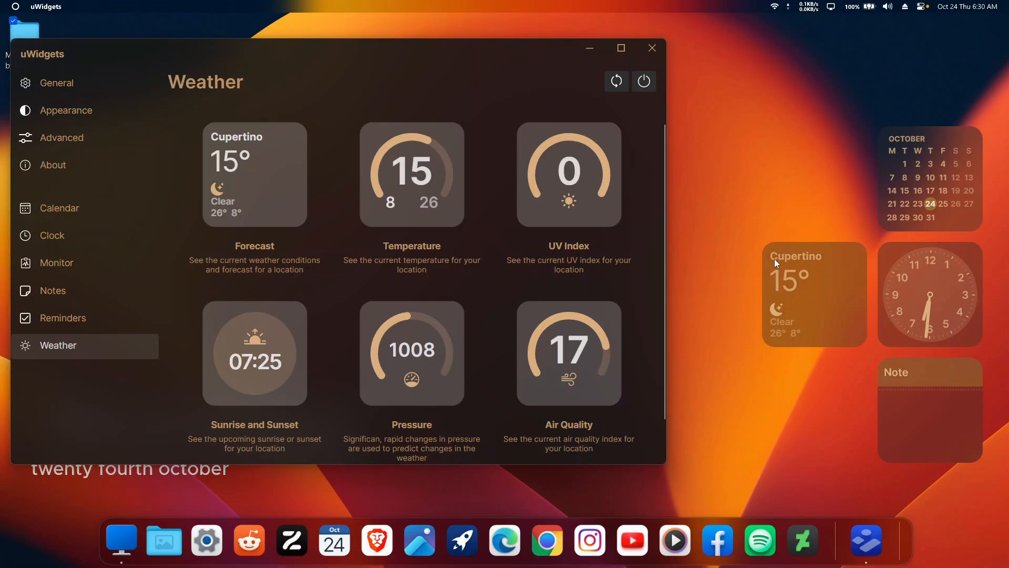
Move the Calendar widget left, resize it to Medium and place it above the weather and clock widgets.
drag(910, 138, 856, 123)
right_click(817, 117)
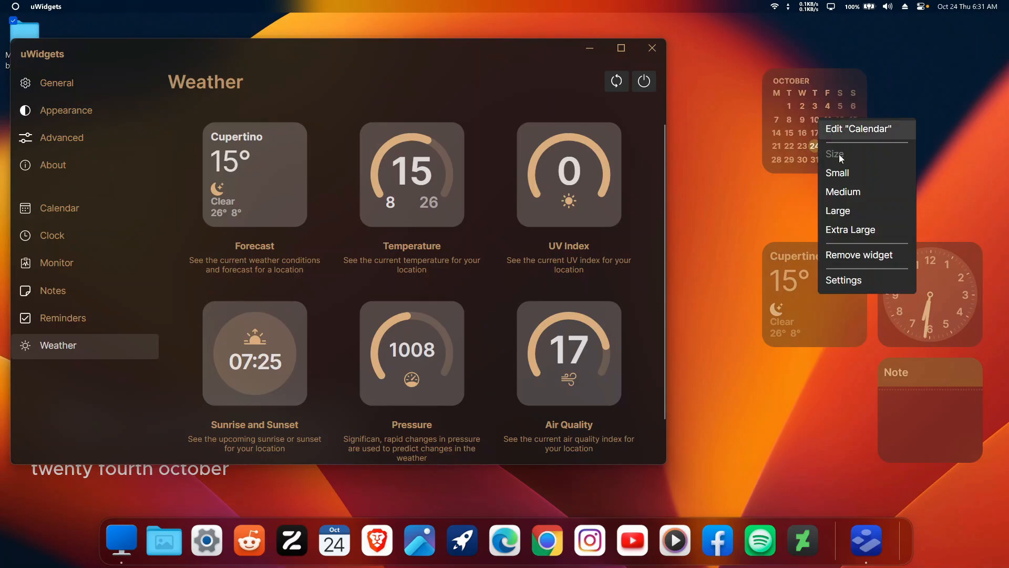
click(862, 193)
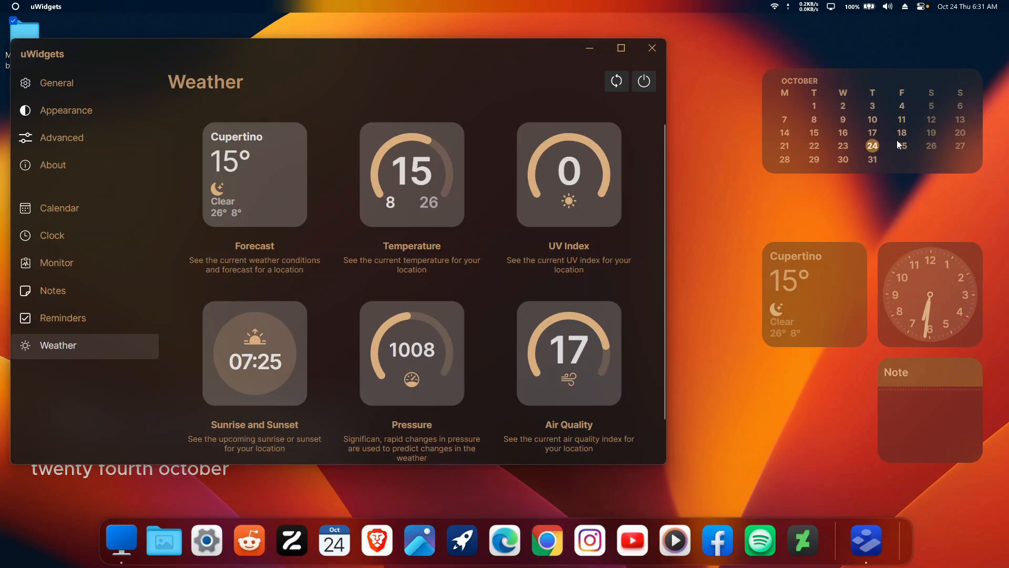
drag(897, 143, 901, 167)
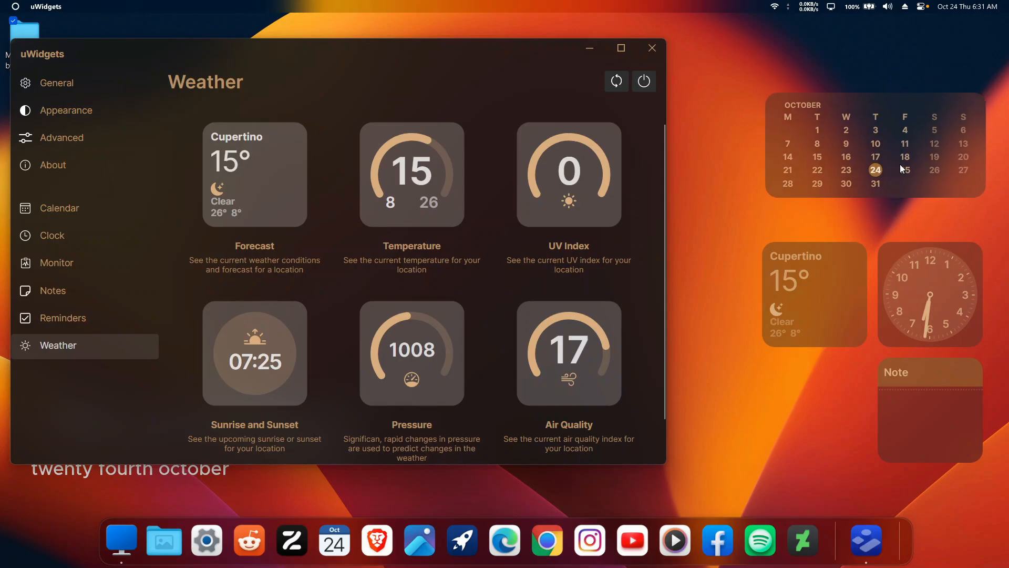
Arrange the analog clock and Note side by side below the calendar, with the weather Forecast beneath them at Medium size.
drag(796, 288, 761, 416)
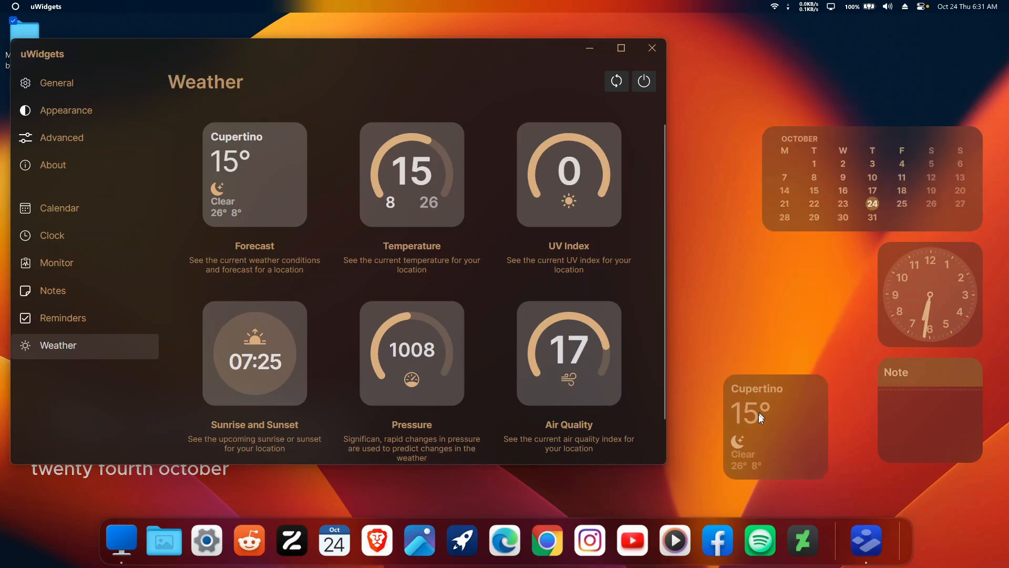
drag(934, 318, 831, 307)
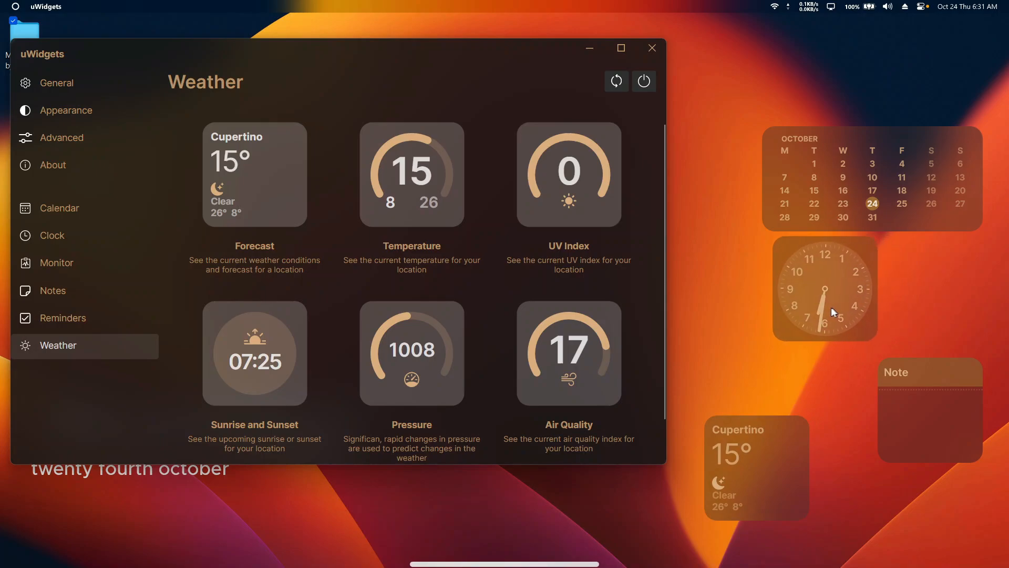
drag(922, 419, 919, 305)
drag(755, 478, 814, 421)
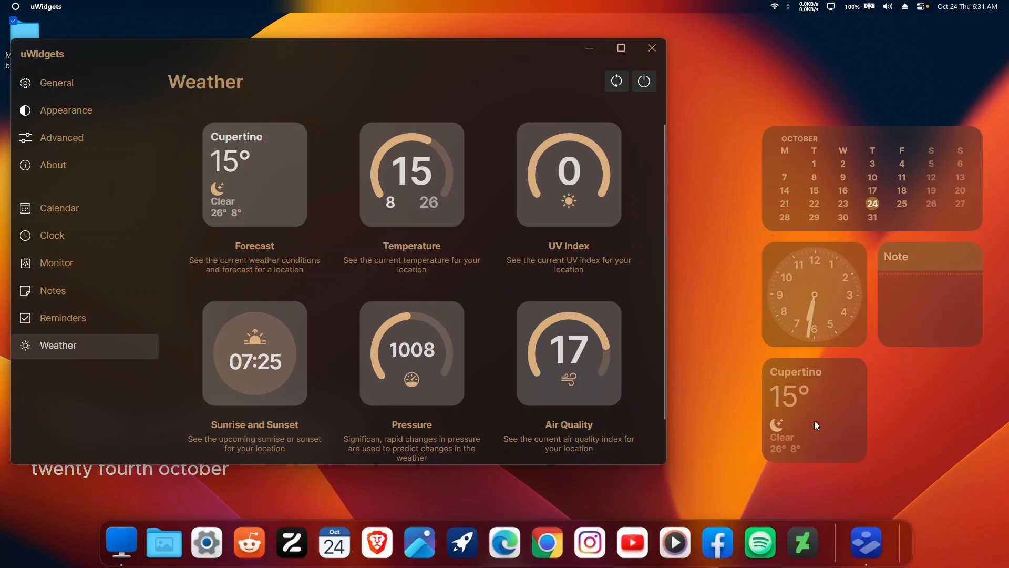
right_click(815, 403)
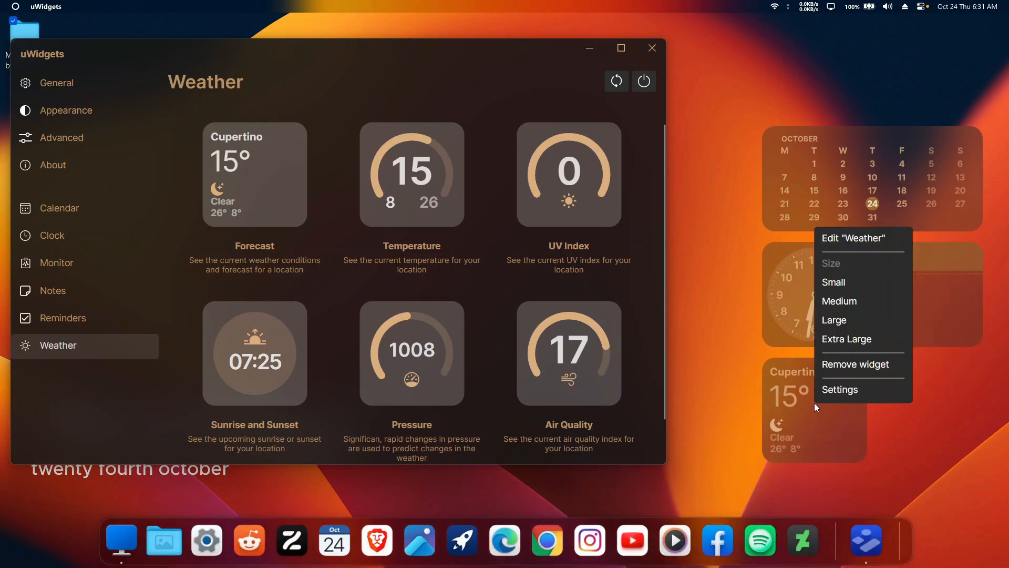
click(861, 301)
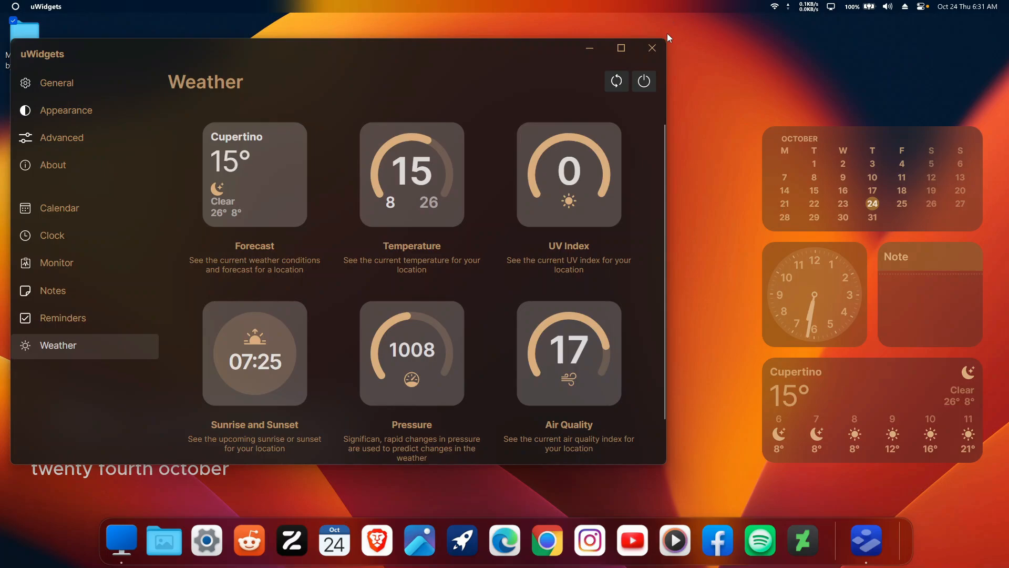
Set the widgets' color mode to System in the uWidgets appearance settings.
click(97, 107)
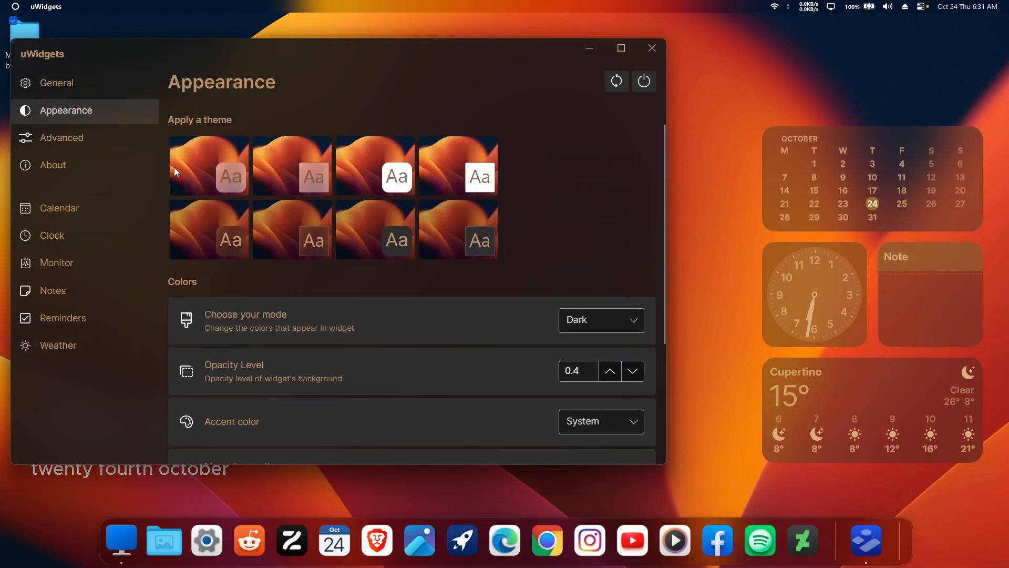
click(620, 318)
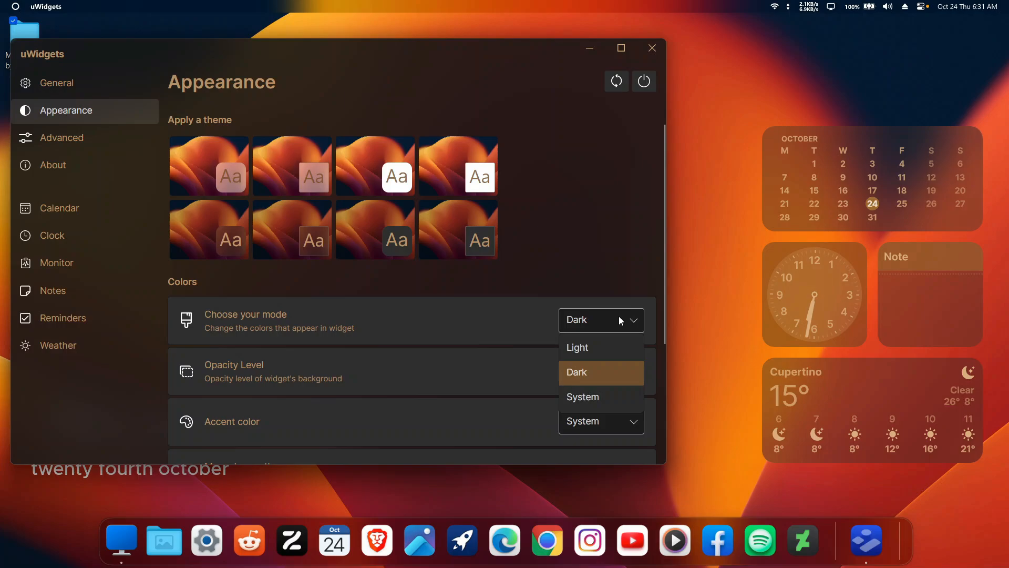
click(583, 397)
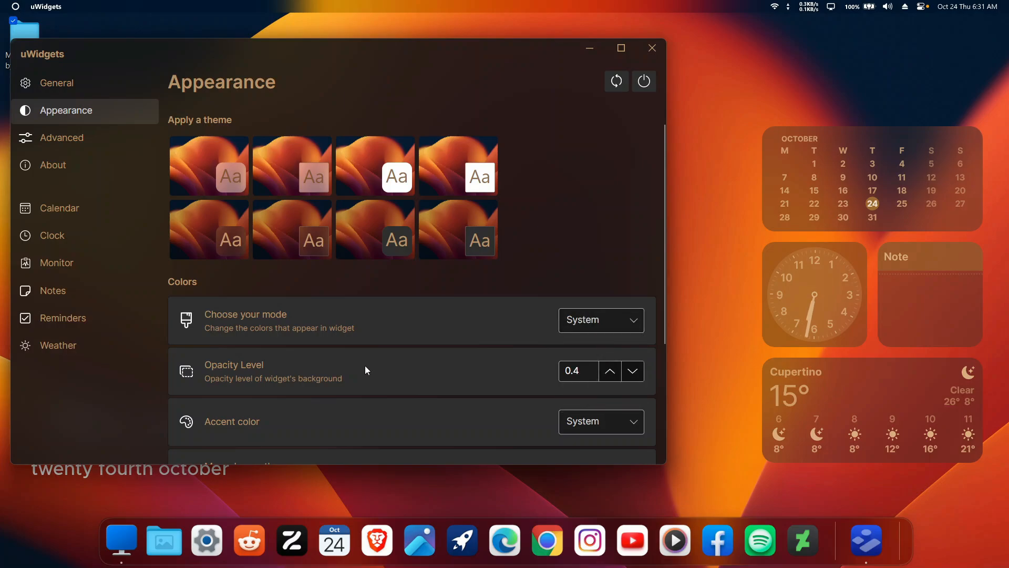
Try a higher widget background opacity of 0.75, and settle on an opacity level of 0.3.
scroll(367, 370, down, 1)
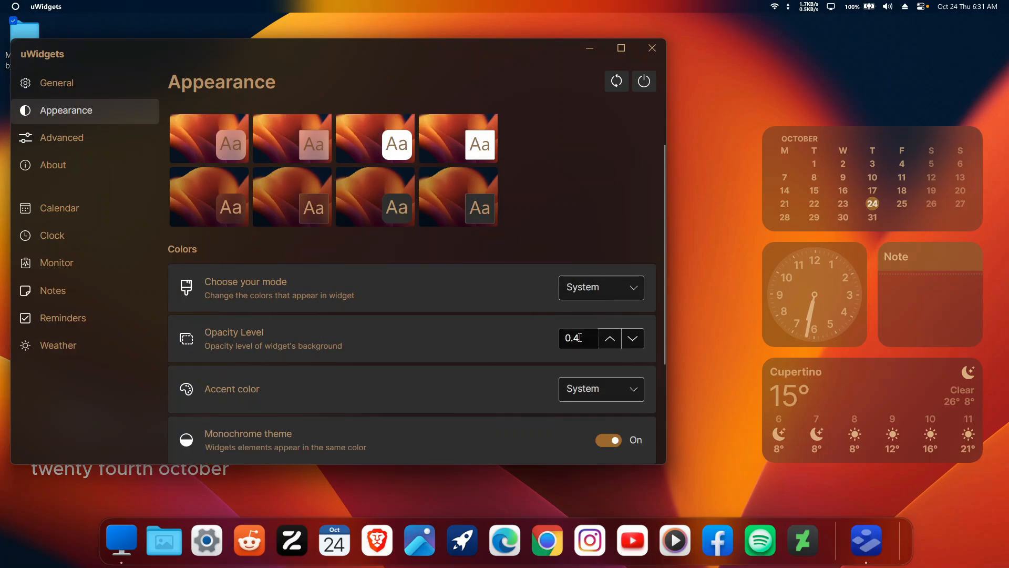
click(614, 342)
triple_click(614, 342)
double_click(613, 342)
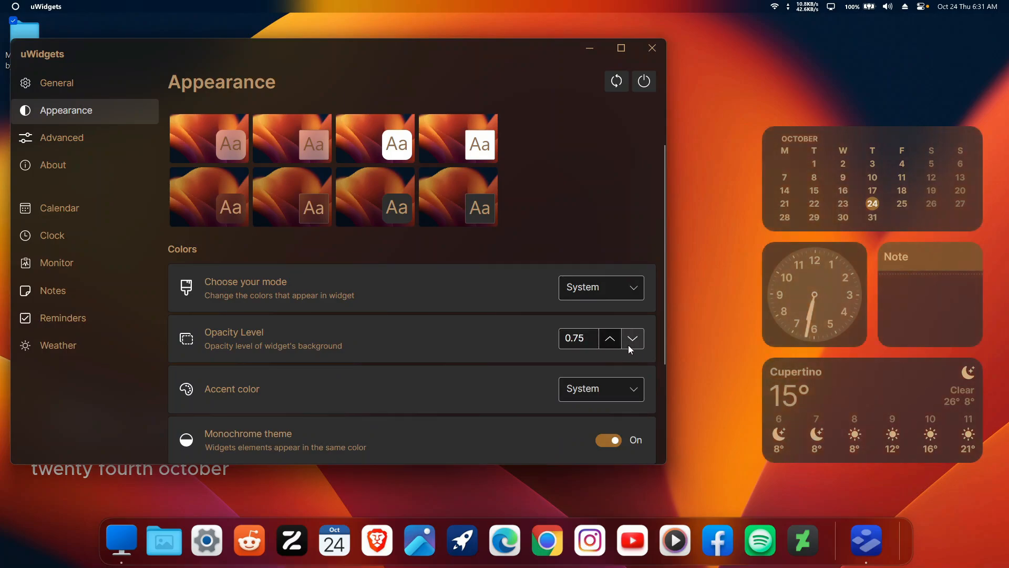
double_click(628, 344)
triple_click(629, 344)
triple_click(628, 344)
click(628, 344)
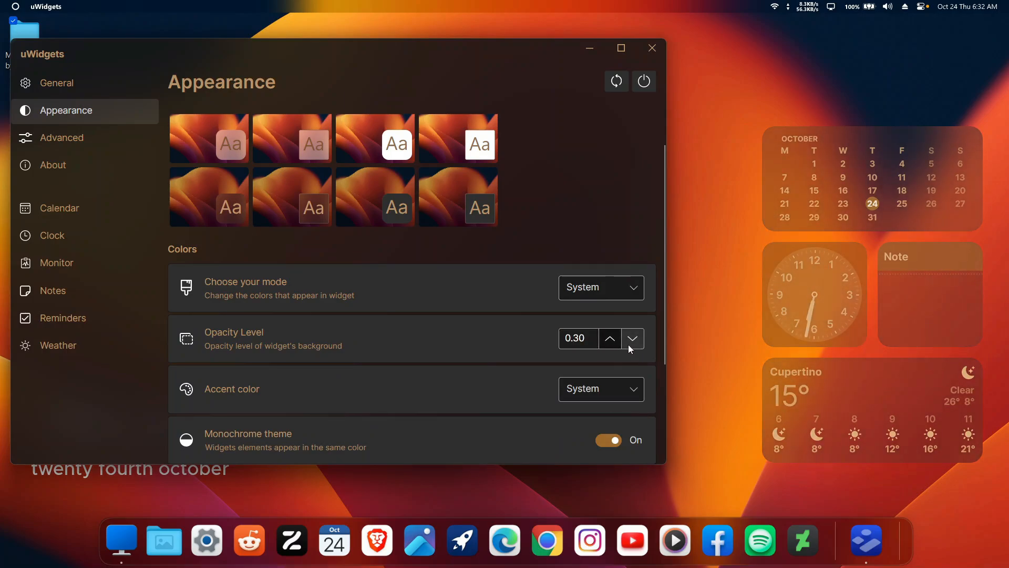
click(582, 341)
Switch the widgets' accent color to Manual with blue and set the option back to System.
scroll(611, 405, down, 2)
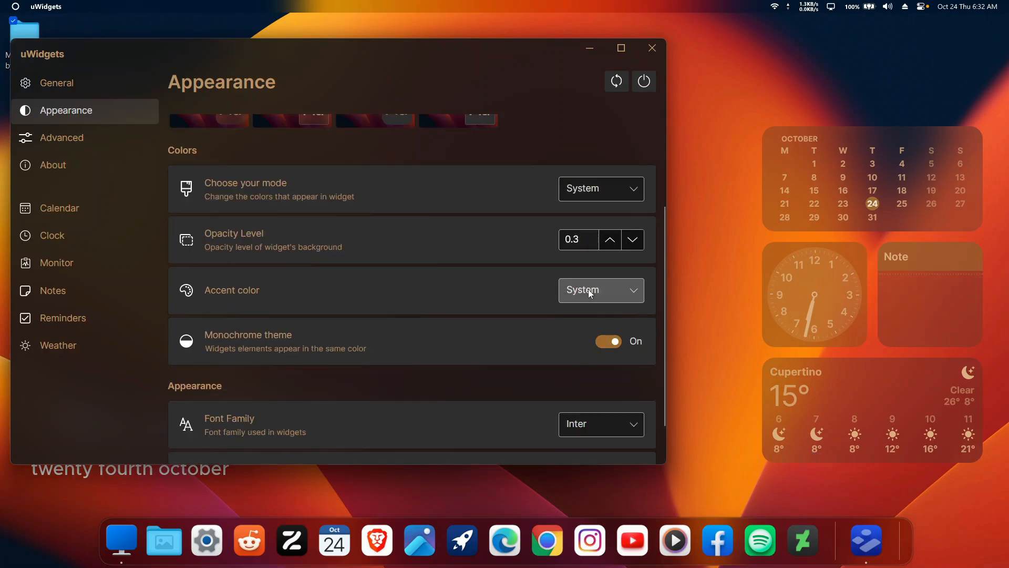
click(588, 289)
click(581, 341)
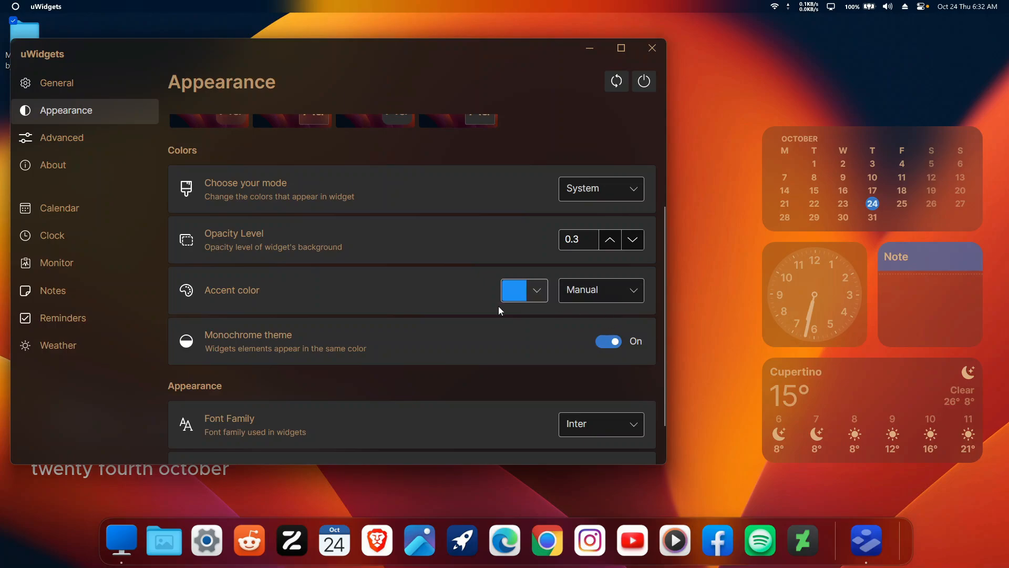
click(595, 288)
click(592, 317)
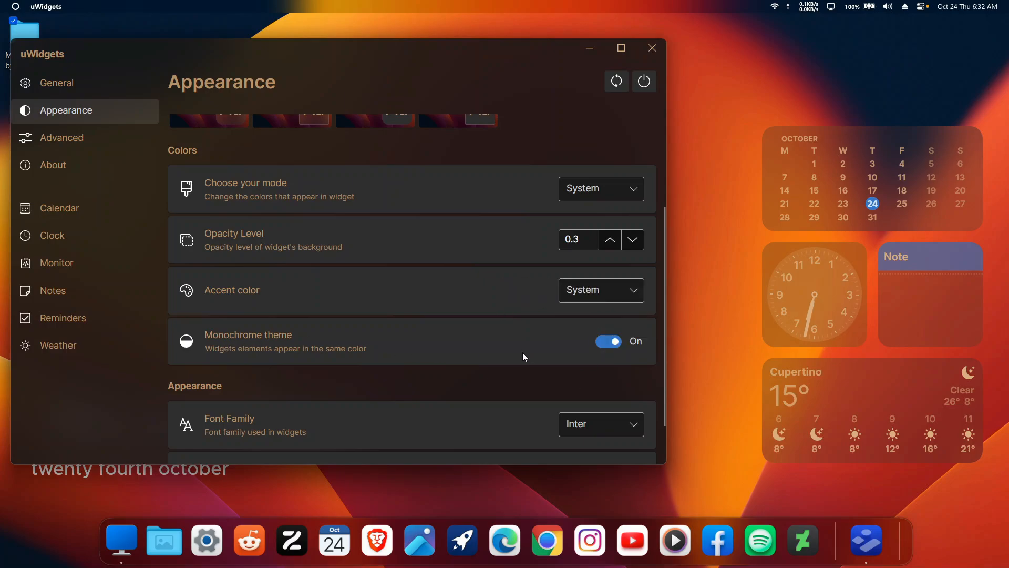
Try the widgets without the monochrome theme and with the Microsoft YaHei font, restoring the monochrome theme and the Inter font.
click(610, 343)
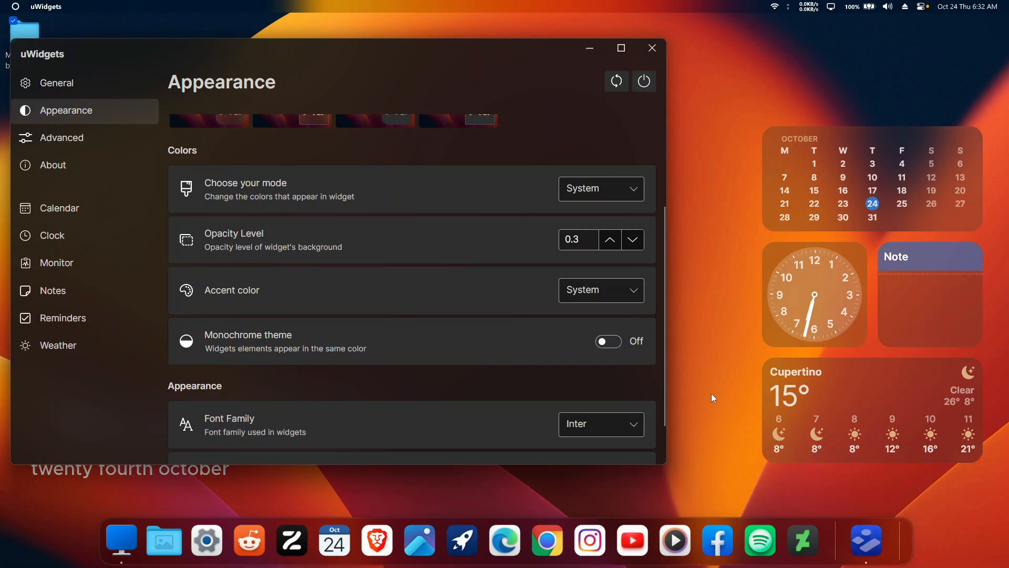
click(616, 345)
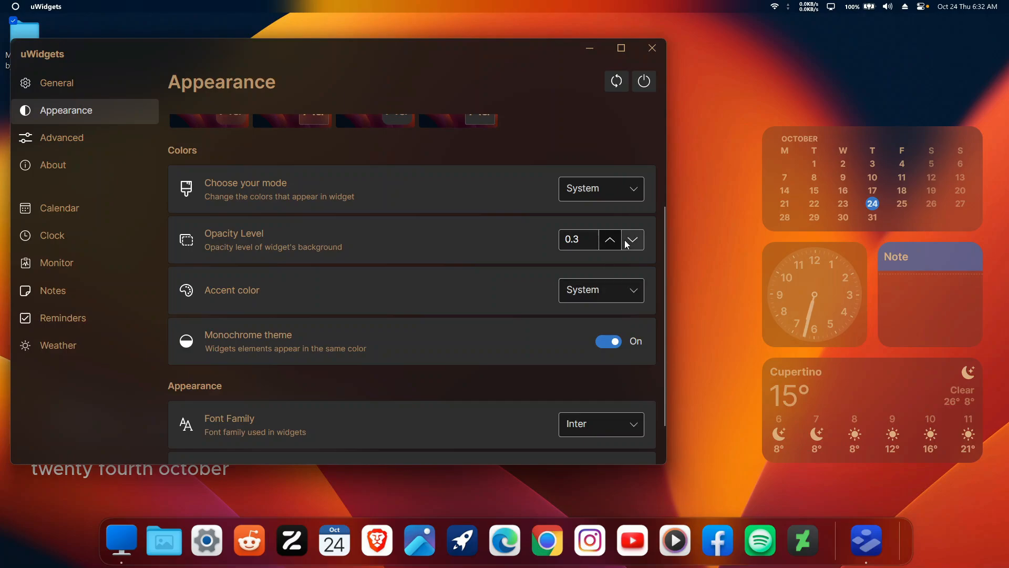
scroll(570, 358, down, 2)
click(597, 388)
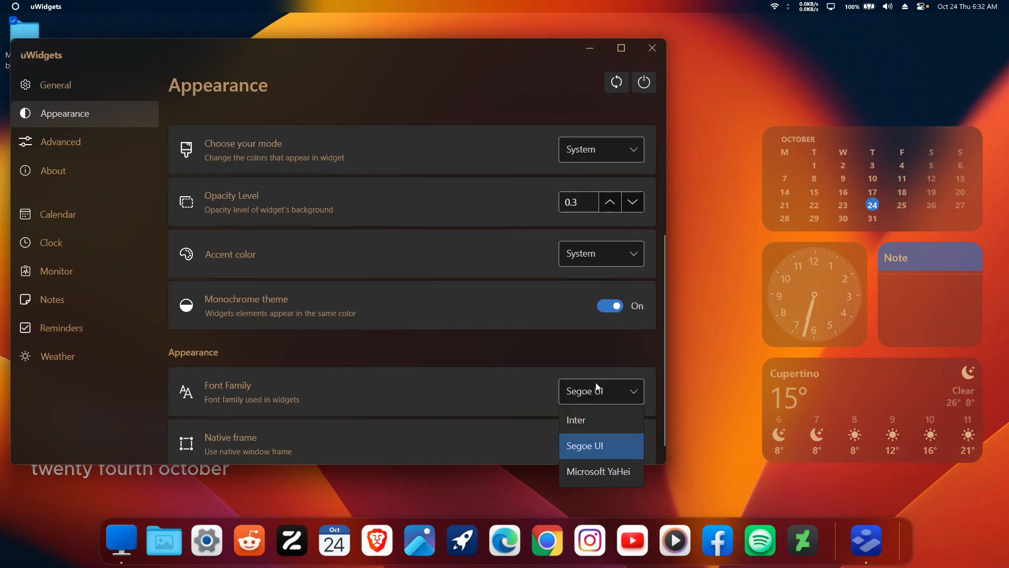
click(604, 472)
click(610, 395)
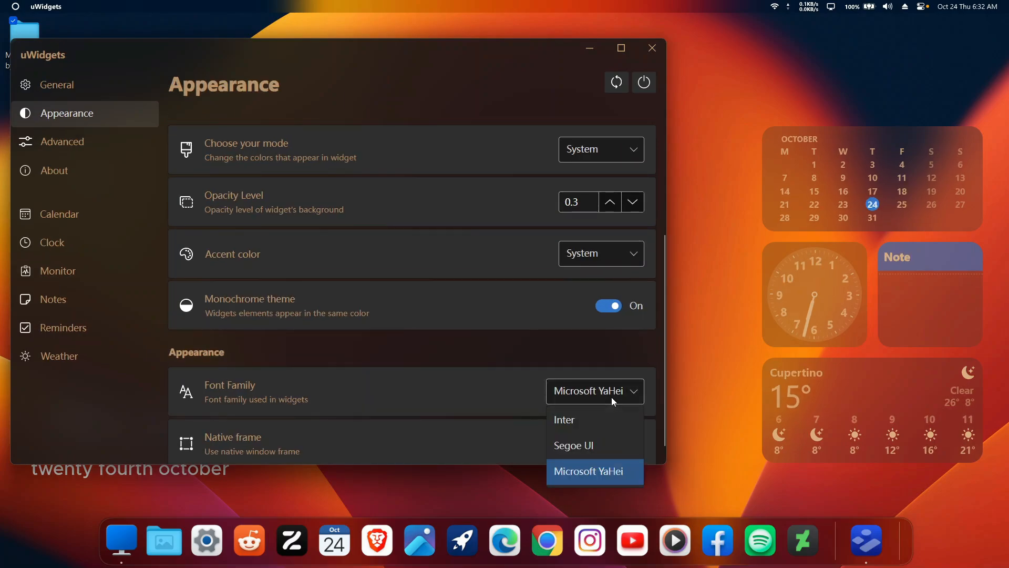
click(585, 422)
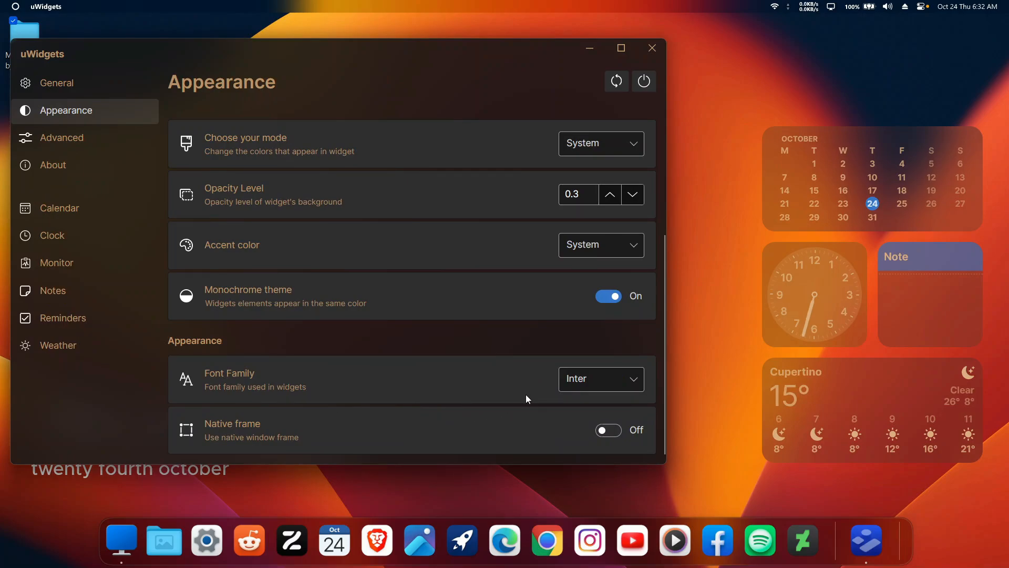
Close the uWidgets settings window and open the 7_Cursors folder inside the Mac theme folder in File Explorer.
click(652, 52)
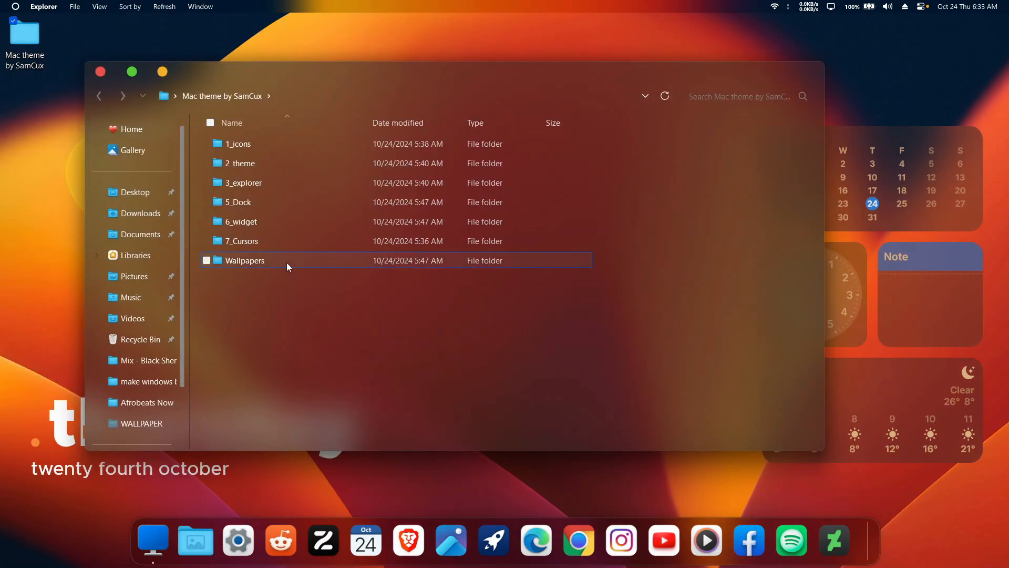
click(274, 243)
double_click(273, 243)
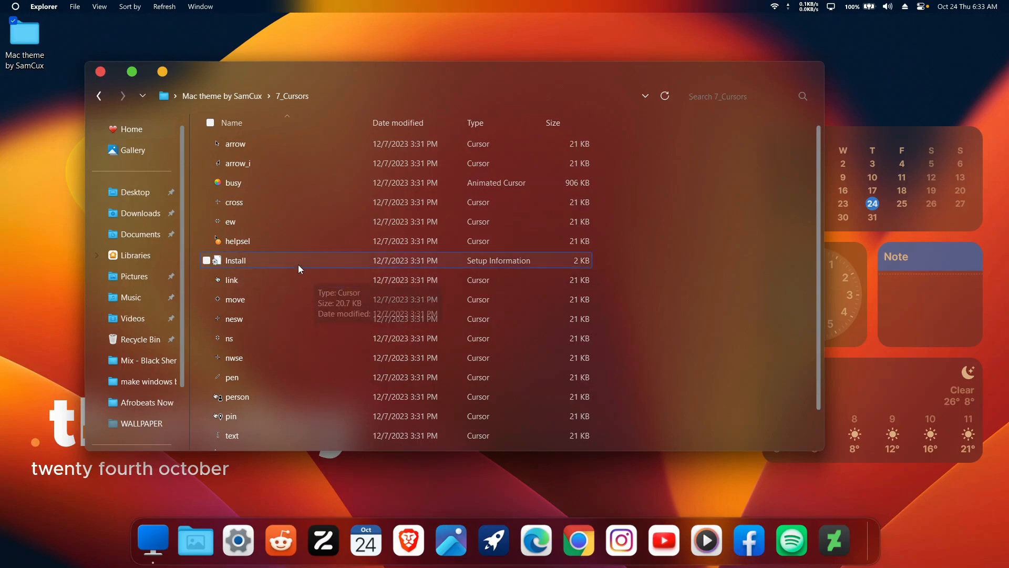
click(235, 100)
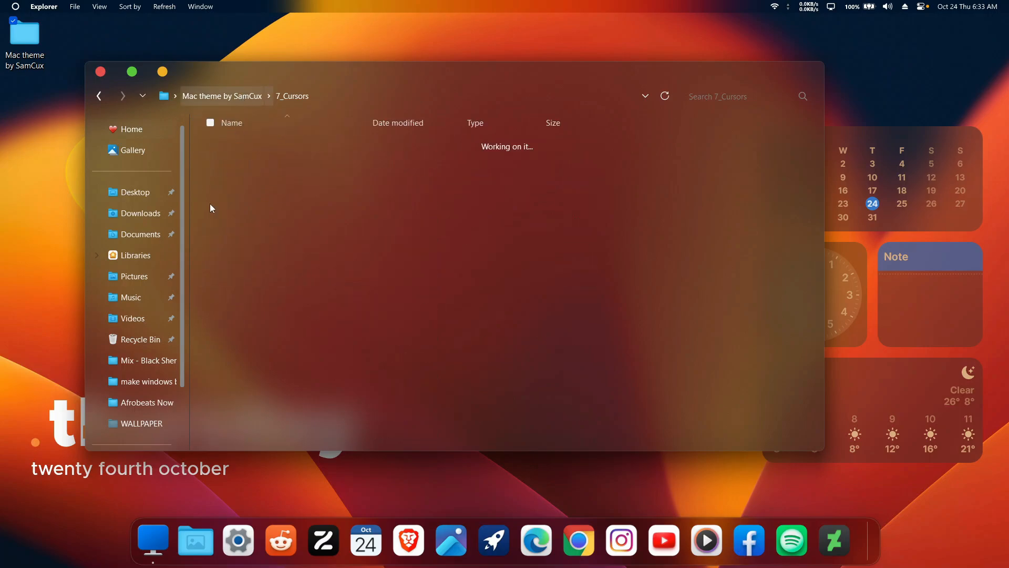
double_click(292, 242)
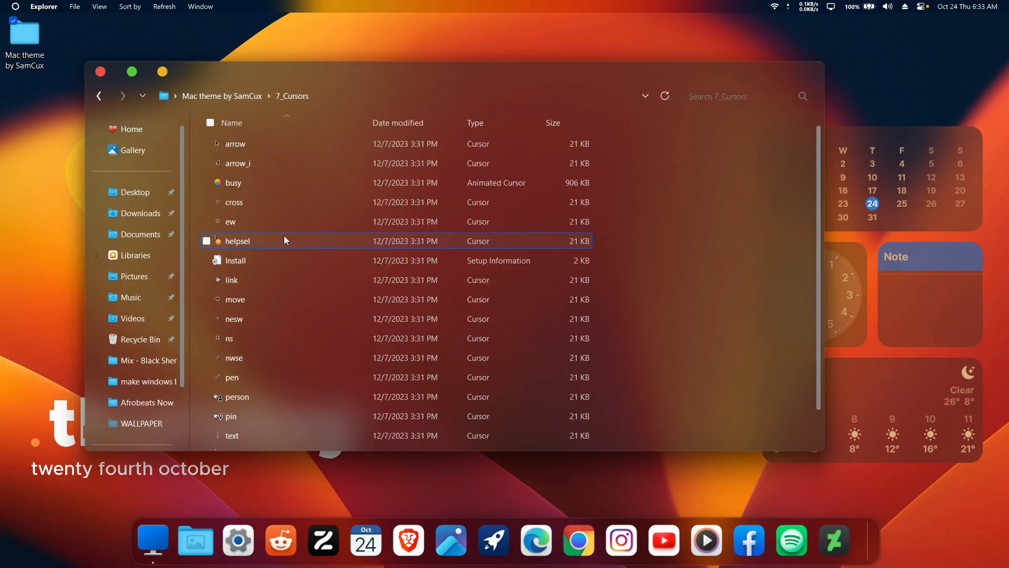
Install the cursor scheme from the Install setup information file and close the folder window.
click(275, 263)
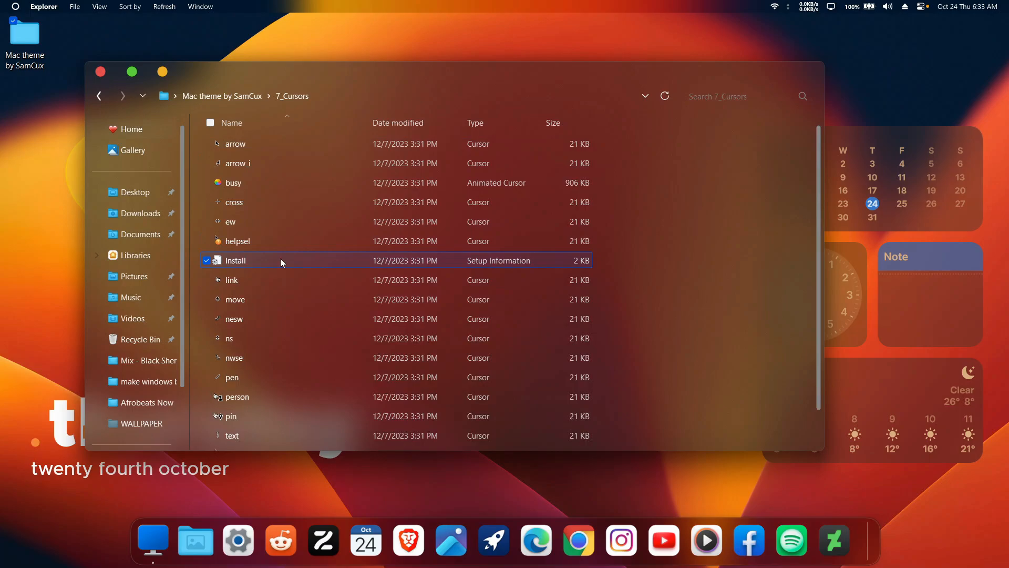
right_click(282, 261)
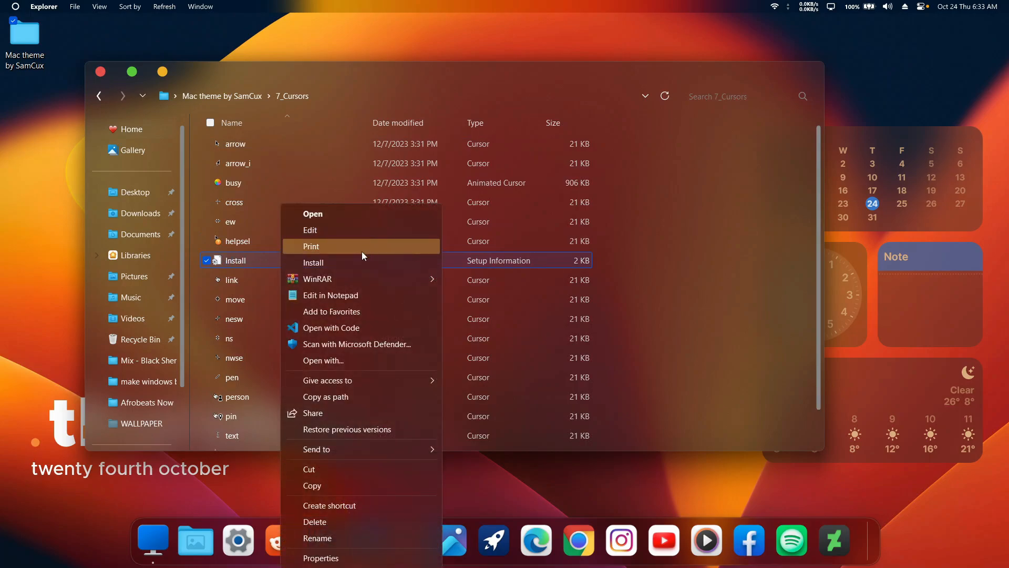
click(354, 258)
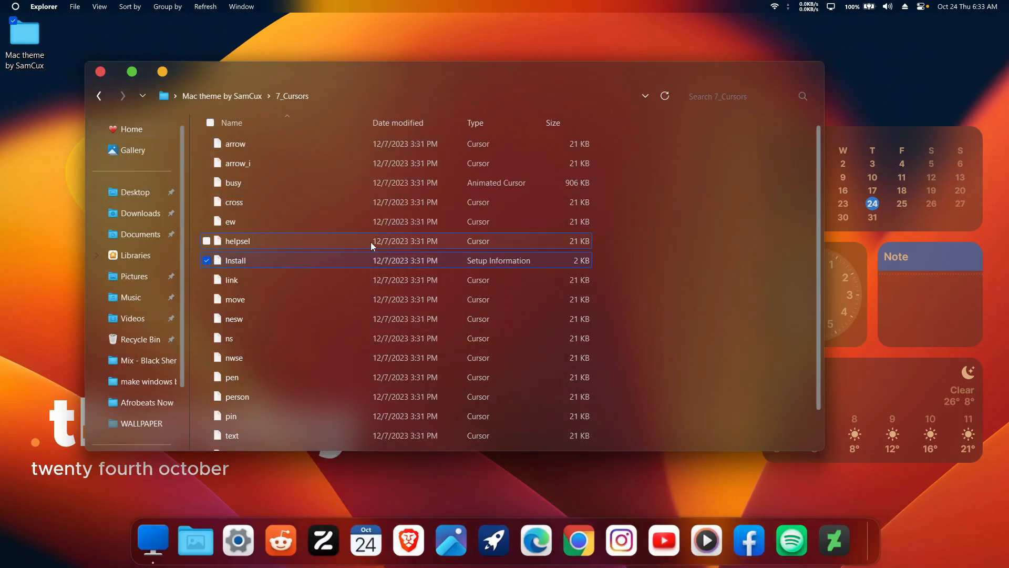
click(100, 72)
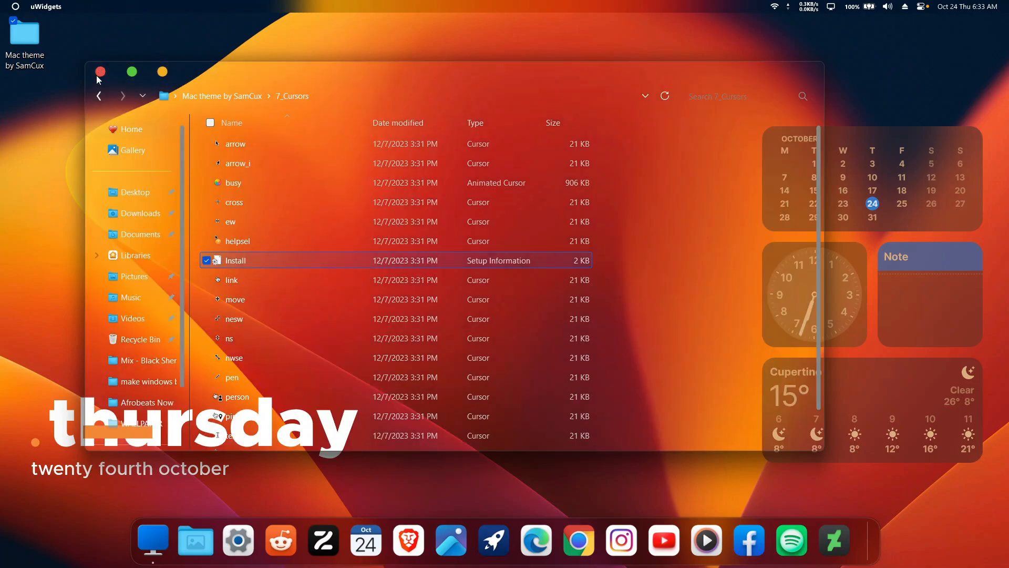
Open the mouse cursor properties from the Themes page of Windows Personalization settings.
click(238, 532)
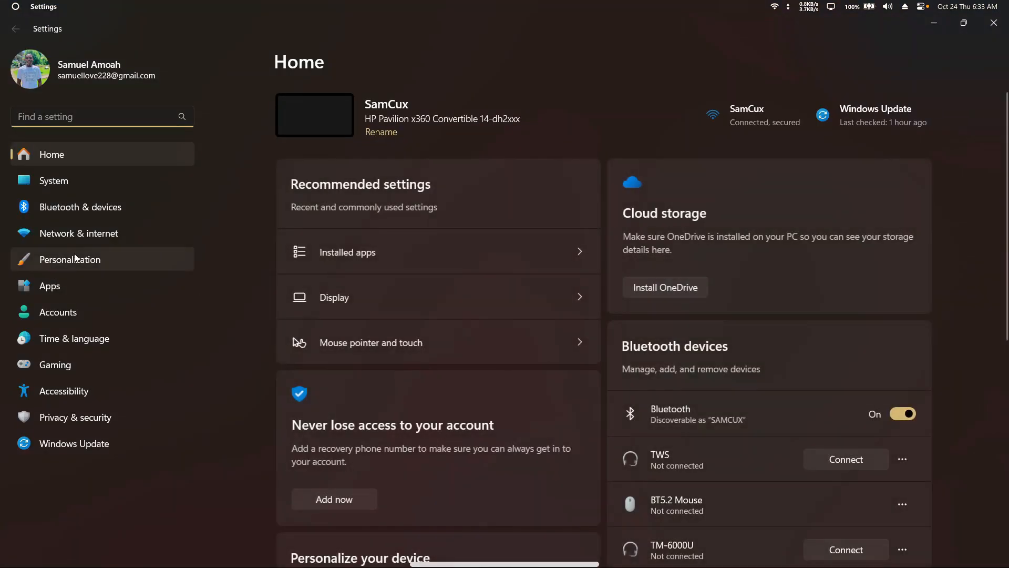
click(76, 257)
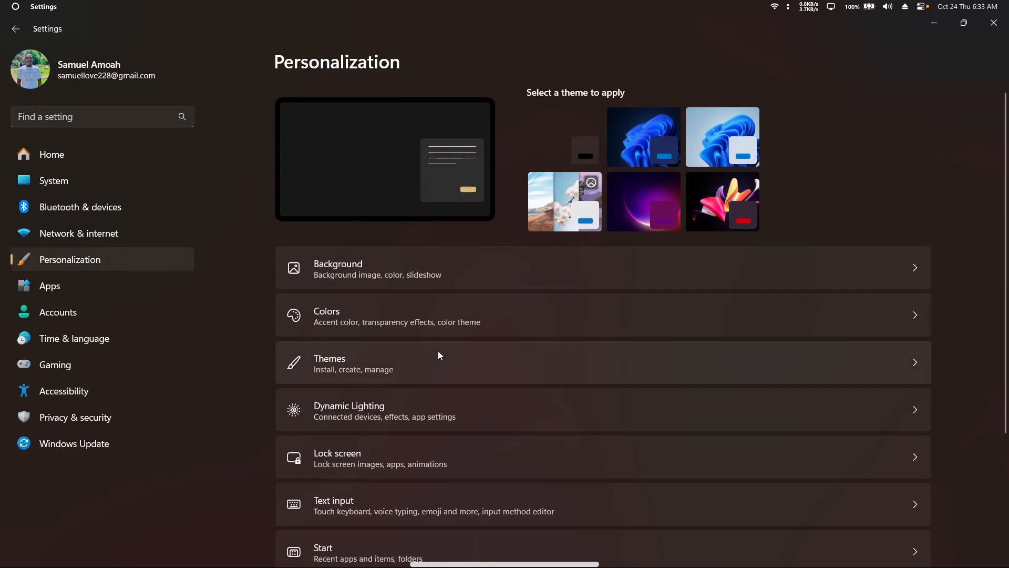
click(436, 367)
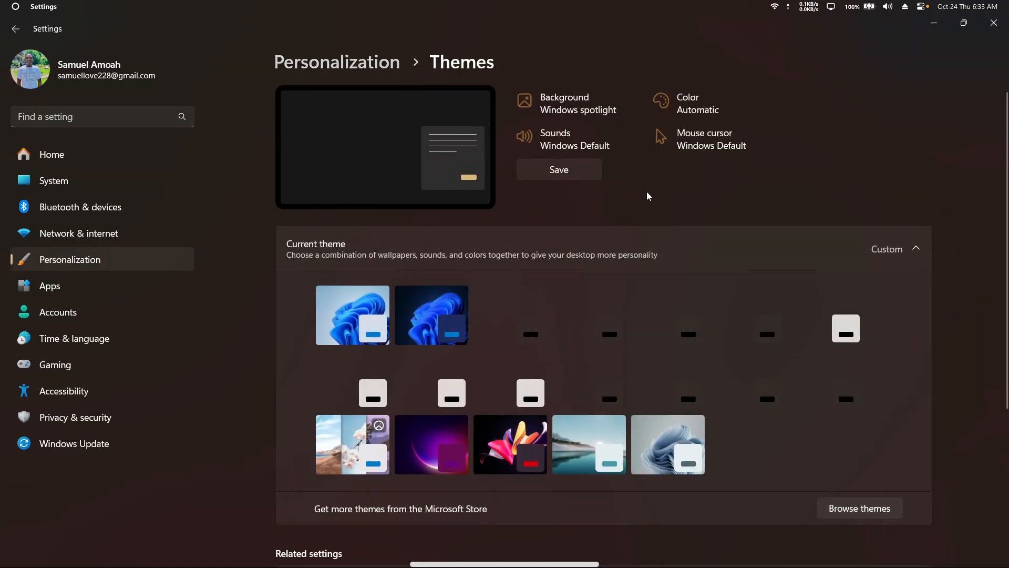
click(718, 138)
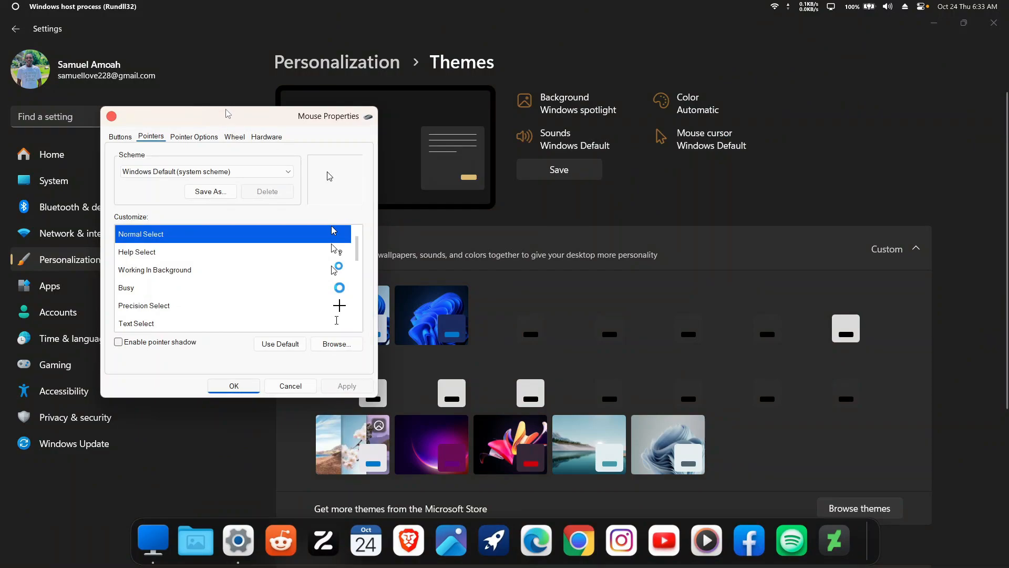
Apply the Big Sur pointer scheme, replacing the existing scheme of the same name, and close the Settings window.
drag(228, 114, 472, 116)
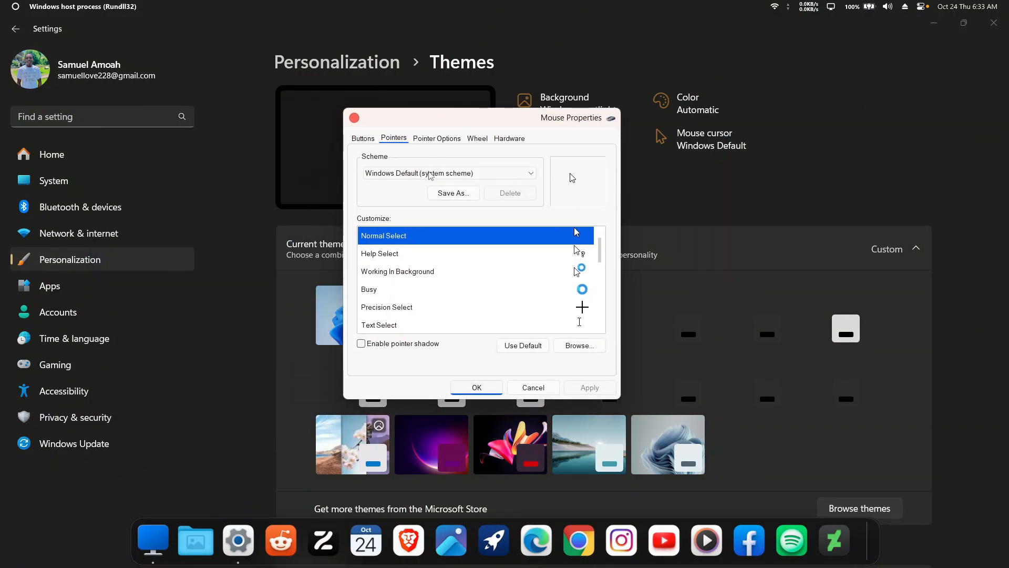
click(430, 174)
click(377, 194)
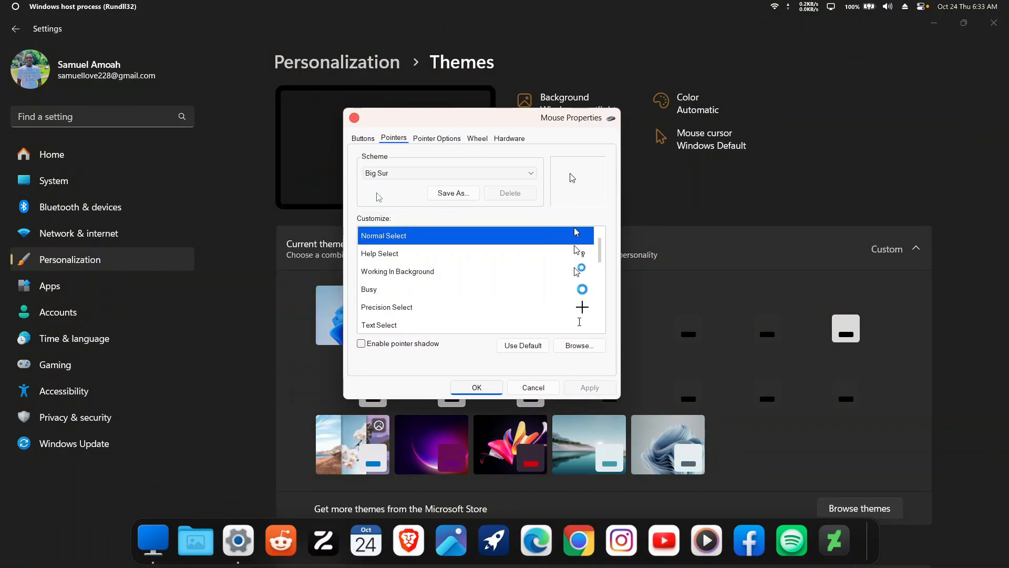
click(488, 392)
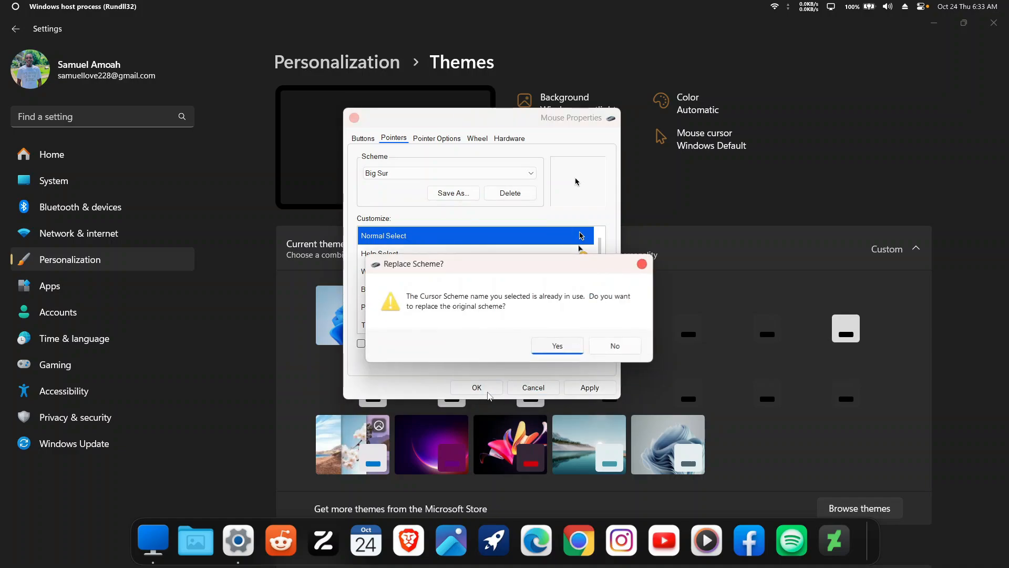
click(556, 347)
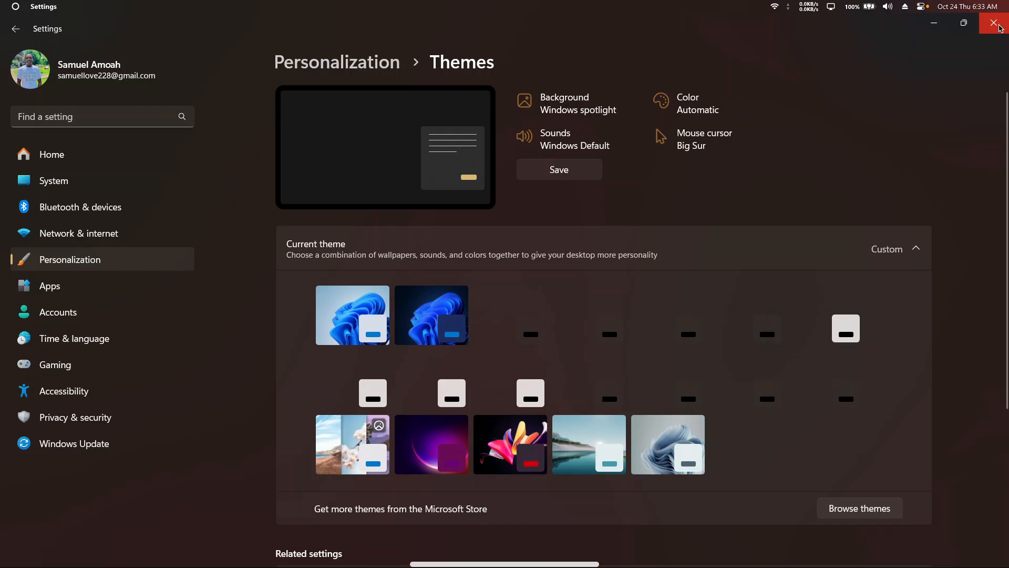
click(999, 28)
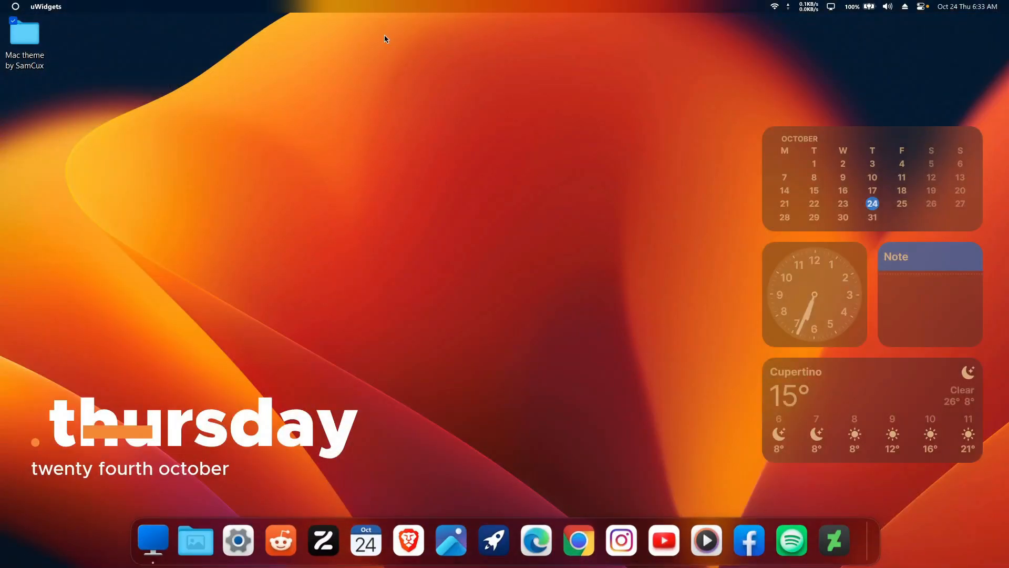
Hide the desktop icons.
right_click(435, 73)
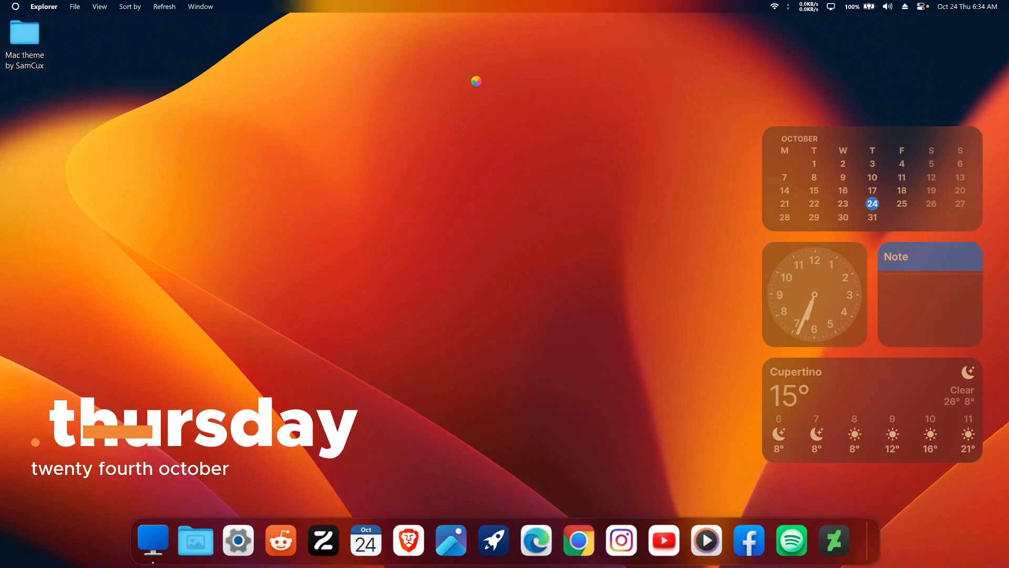
mouse_move(477, 81)
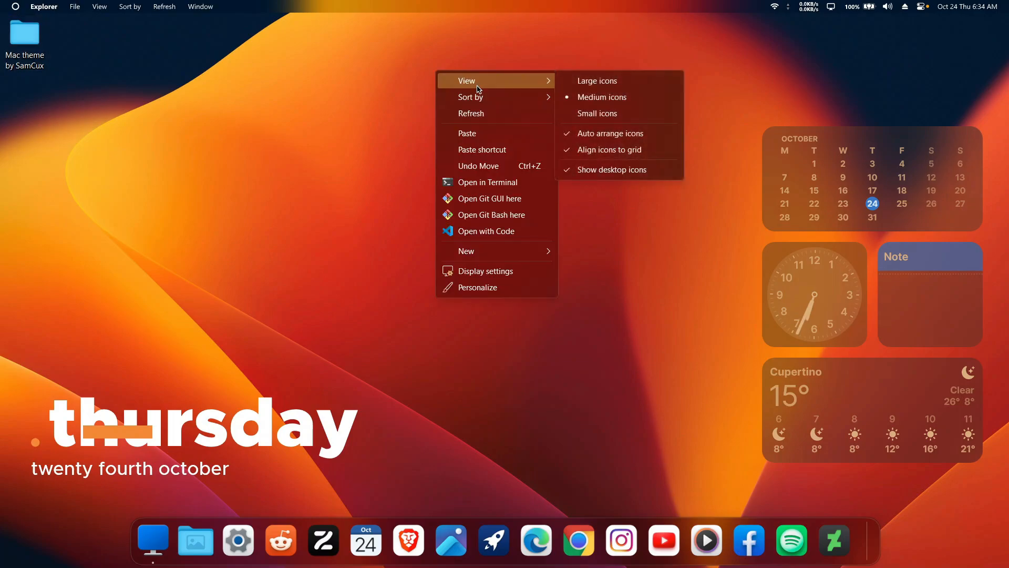
click(632, 168)
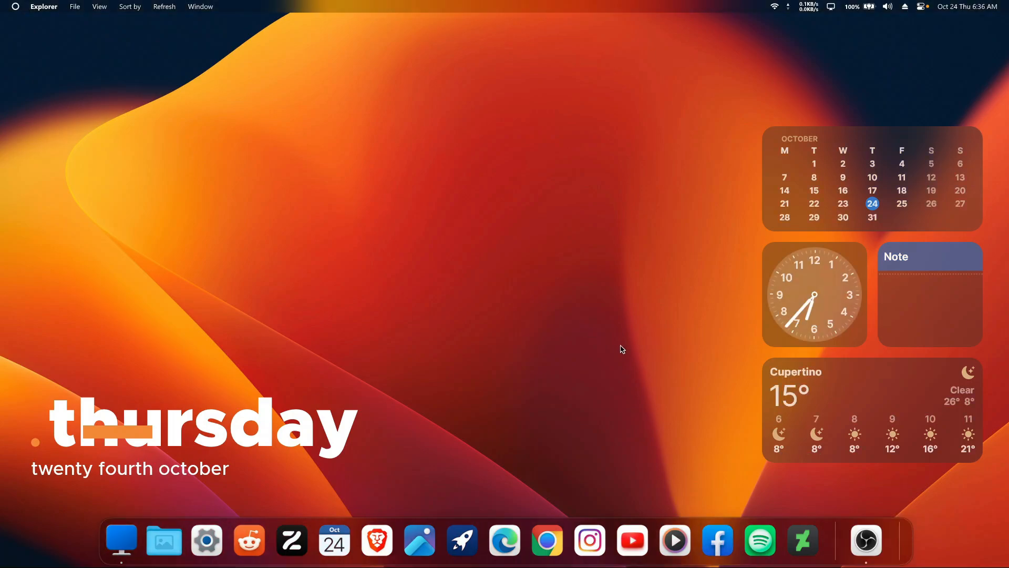
Choose the second window opening animation effect in MyDockFinder's preferences and test it by opening and closing a File Explorer window.
right_click(836, 541)
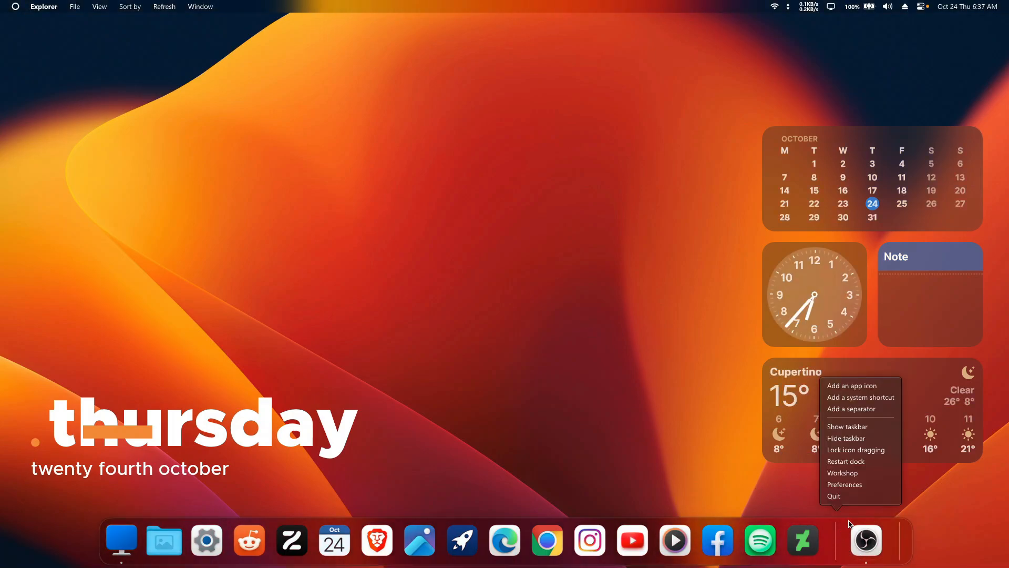
click(854, 483)
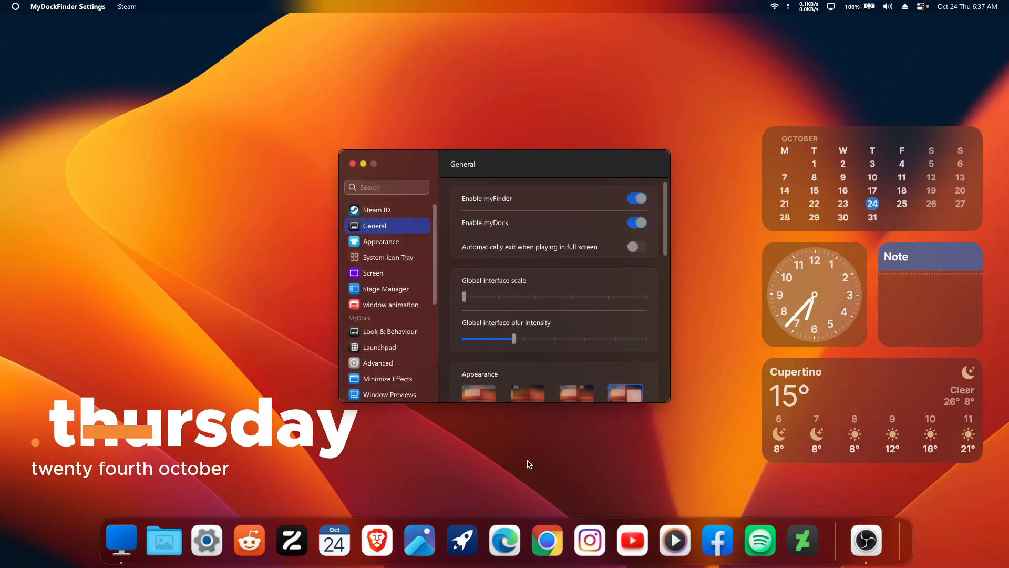
click(387, 306)
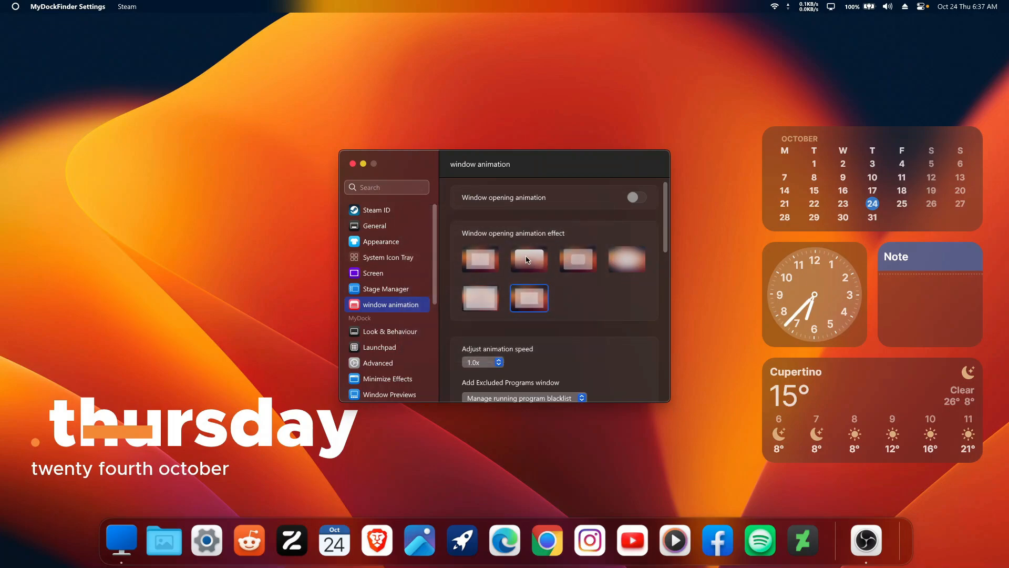
click(528, 259)
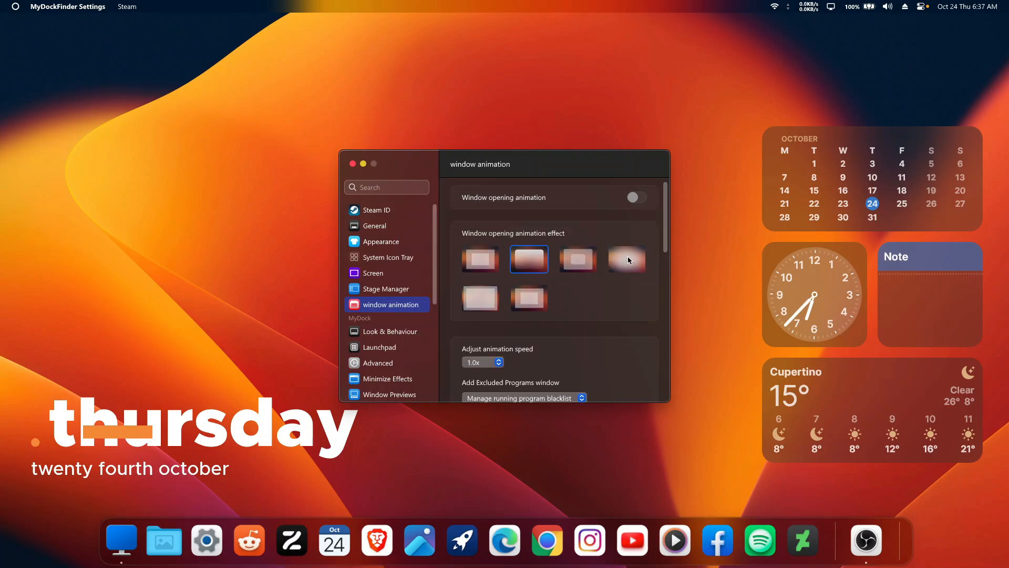
scroll(620, 274, down, 5)
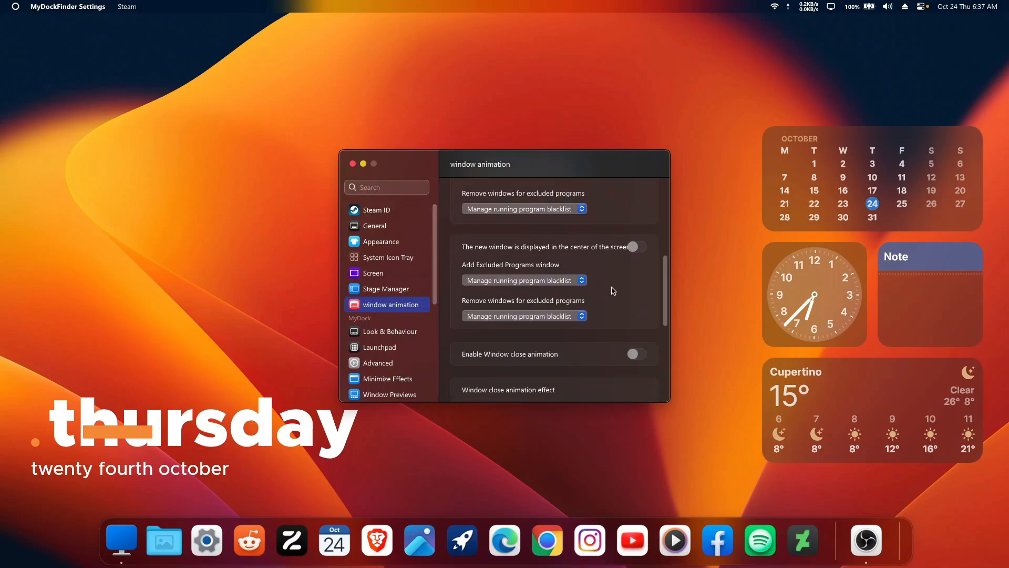
scroll(618, 279, down, 5)
scroll(613, 267, up, 2)
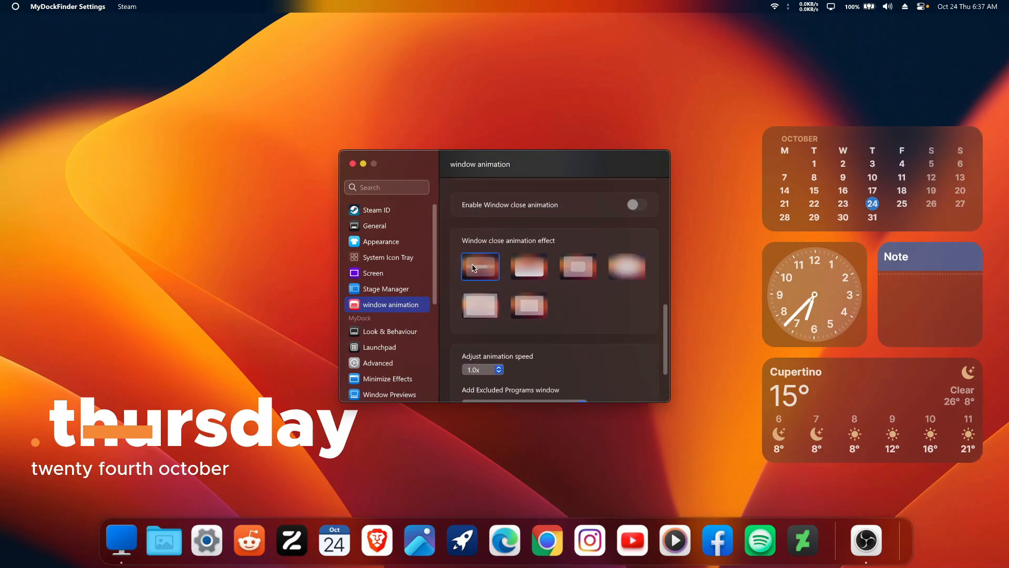
click(353, 163)
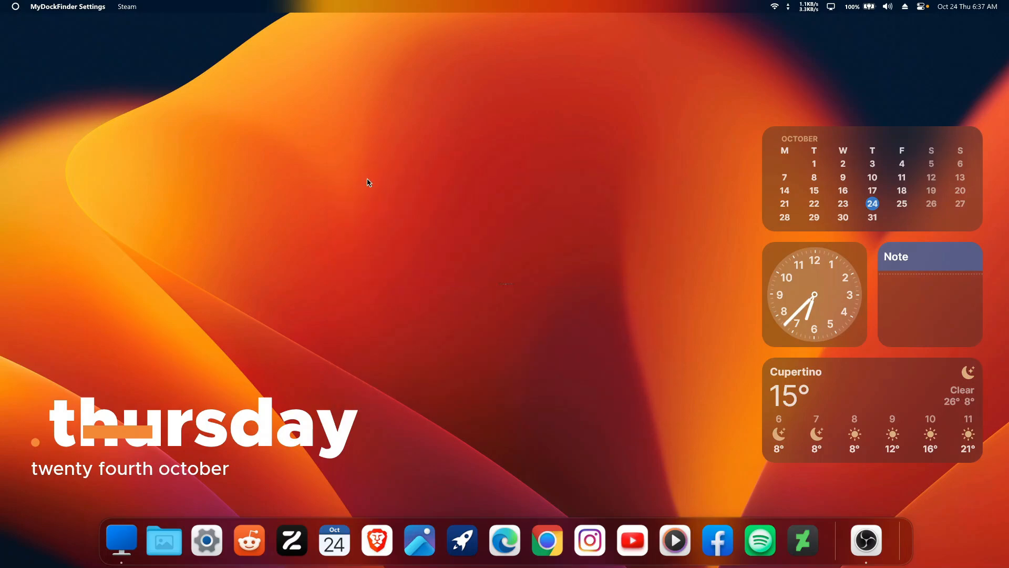
click(120, 540)
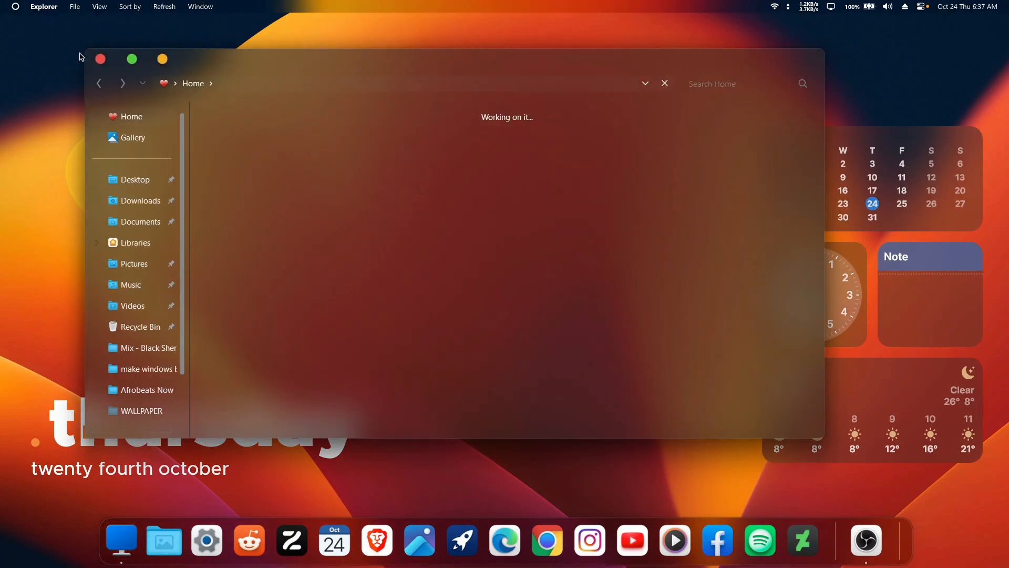
click(99, 60)
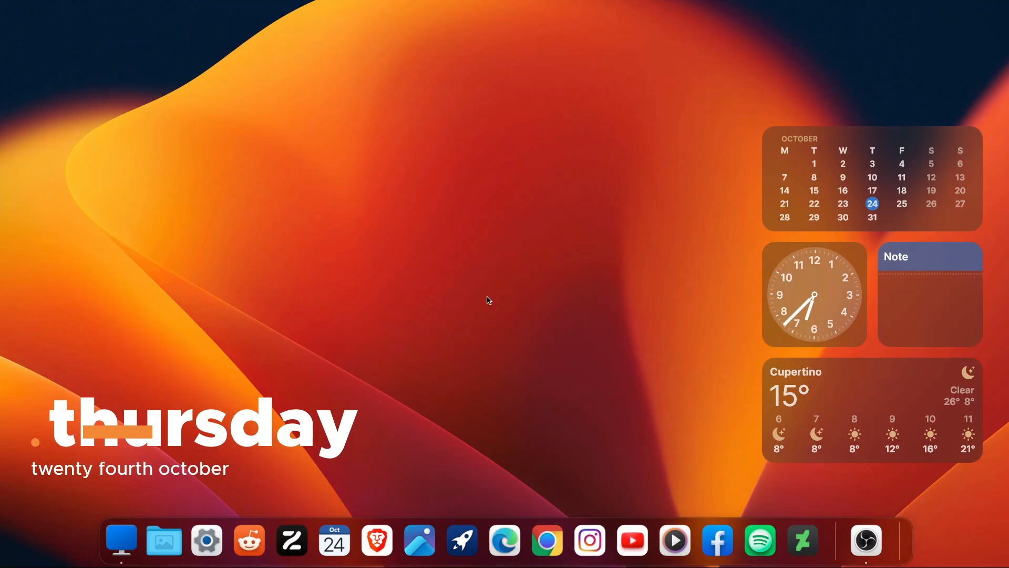
Reopen MyDockFinder's preferences and examine the Stage Manager options.
right_click(834, 538)
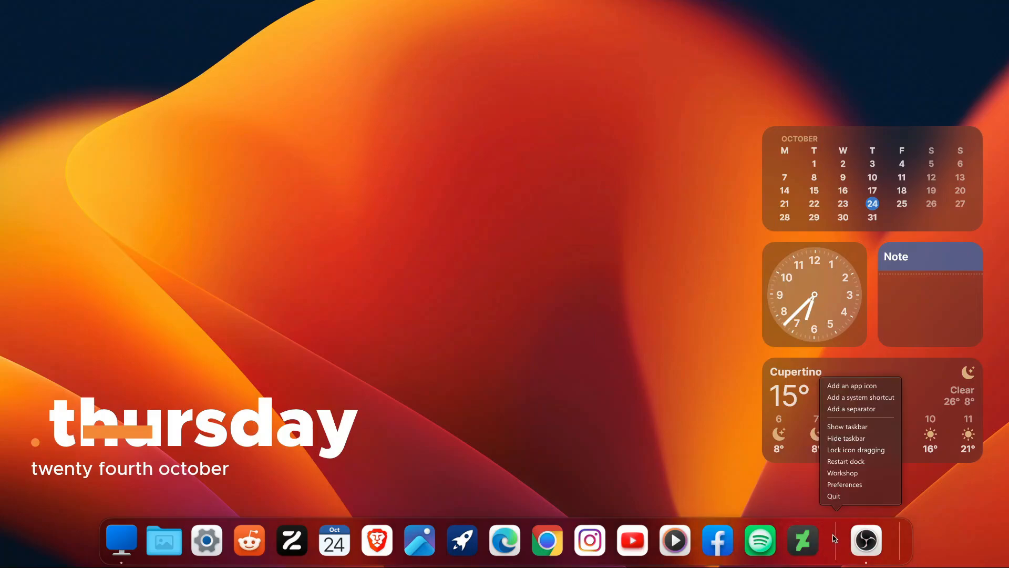
click(847, 486)
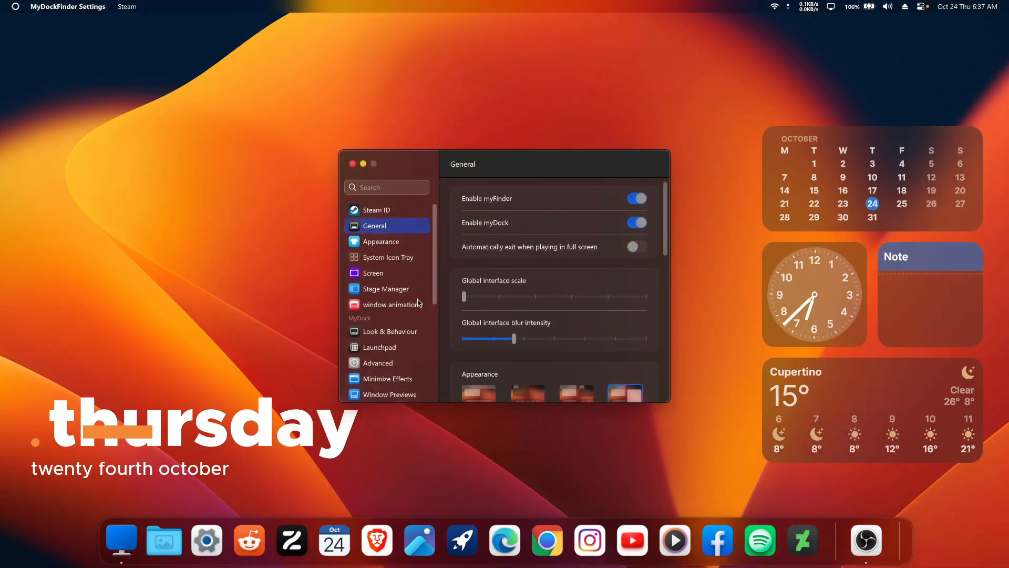
scroll(415, 304, down, 5)
scroll(415, 305, up, 3)
click(386, 275)
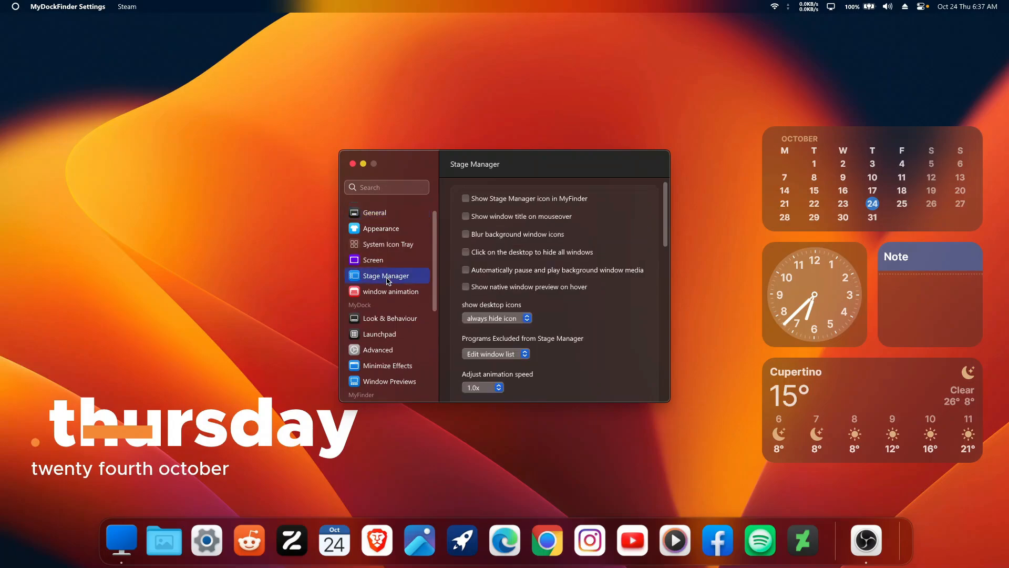
scroll(521, 276, down, 5)
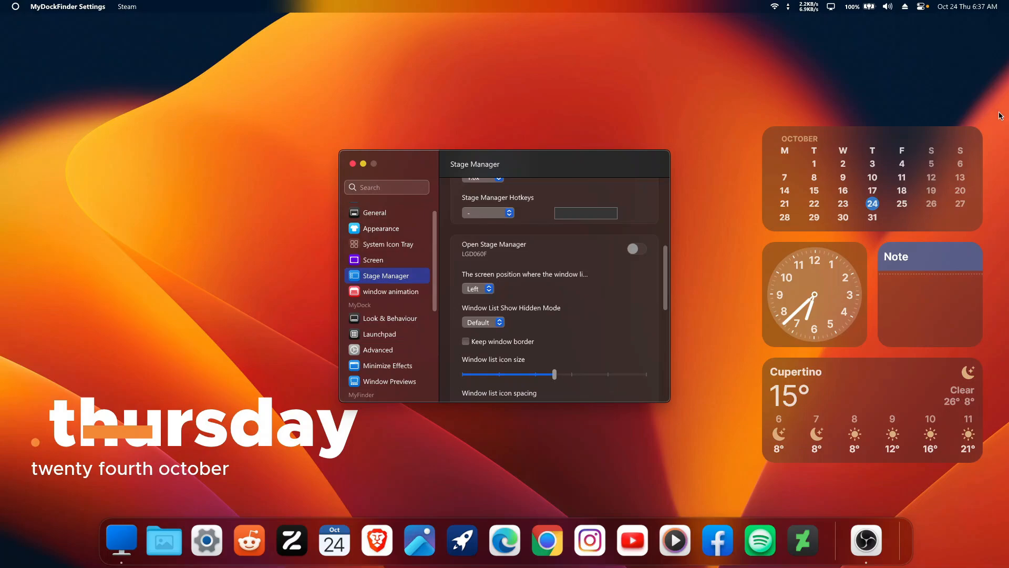
scroll(515, 313, down, 3)
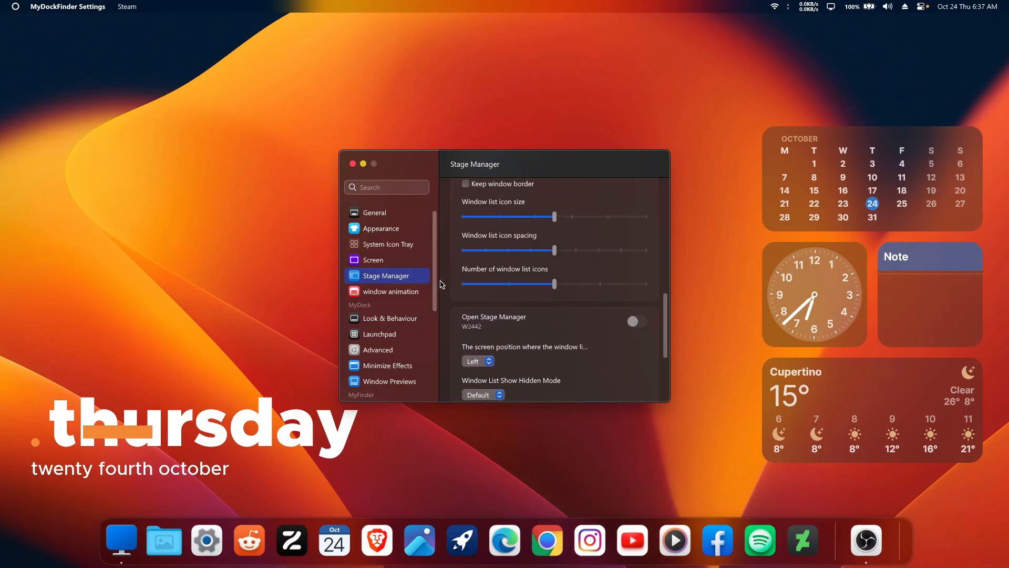
scroll(403, 282, up, 1)
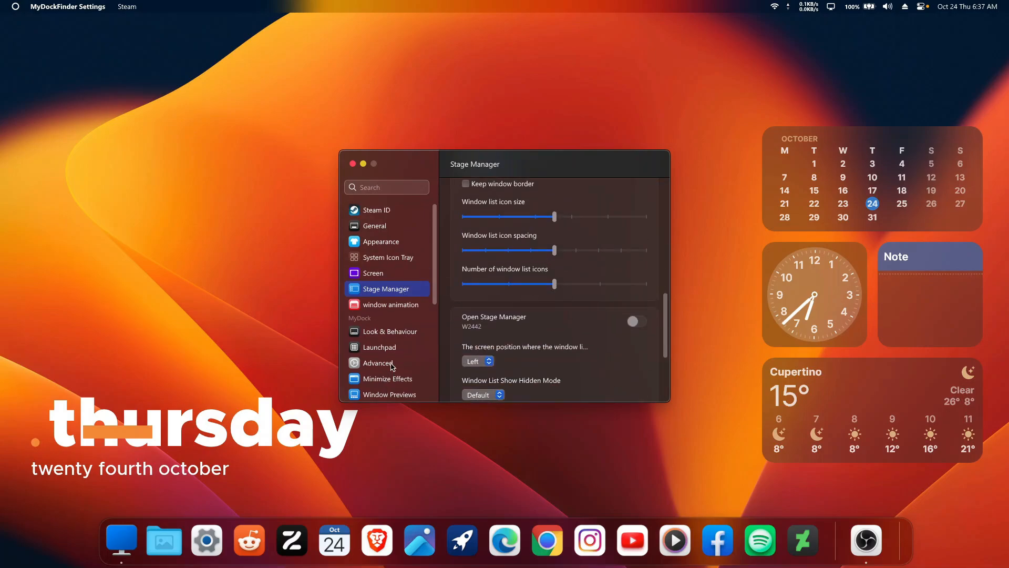
Set MyDockFinder's minimize animation to Suck in the Minimize Effects settings.
click(392, 366)
click(391, 379)
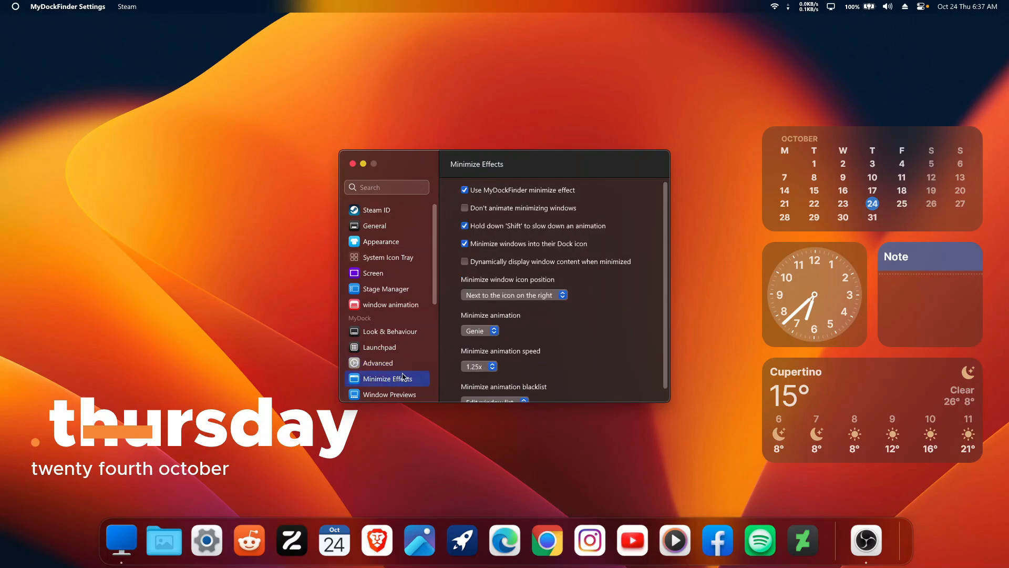
scroll(637, 292, down, 1)
click(495, 321)
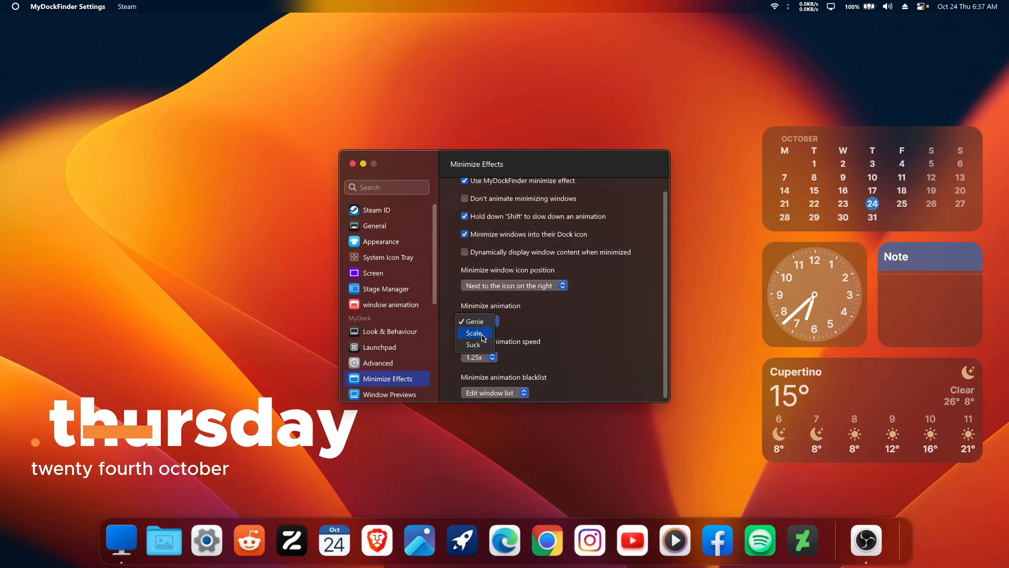
click(480, 334)
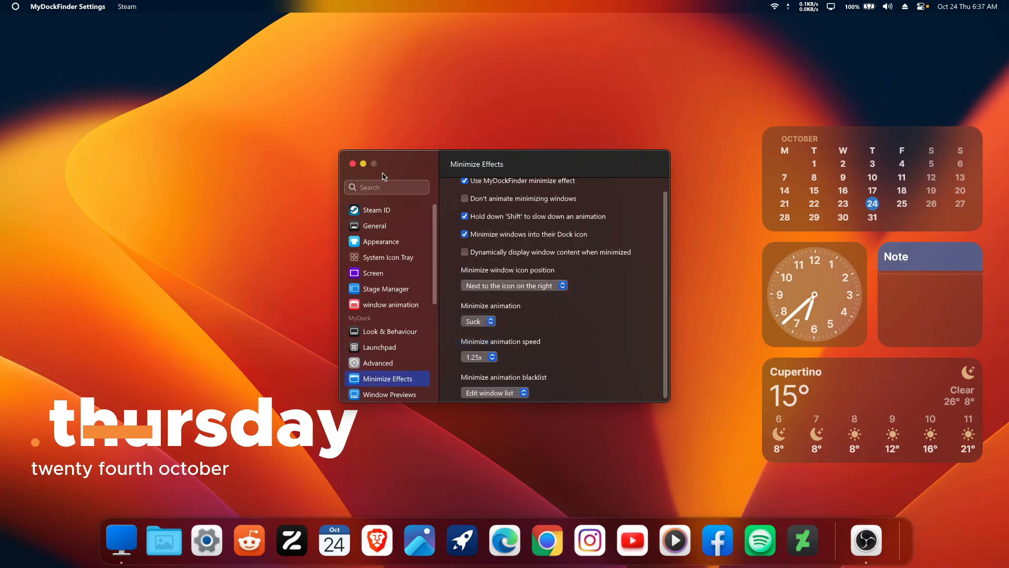
Preview the Suck effect by repeatedly minimizing the MyDockFinder settings window to the dock and restoring it.
click(363, 164)
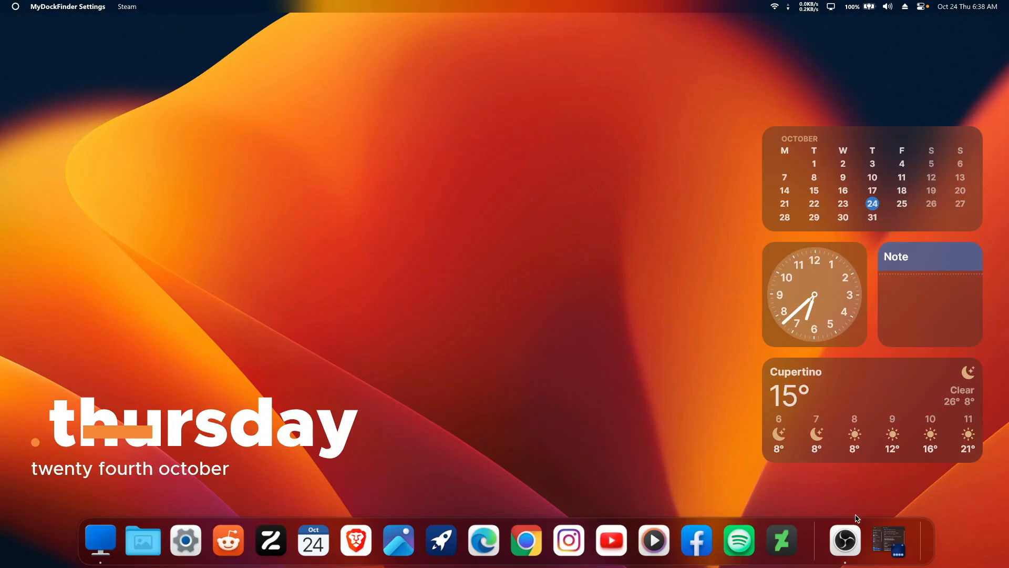
click(876, 537)
click(363, 164)
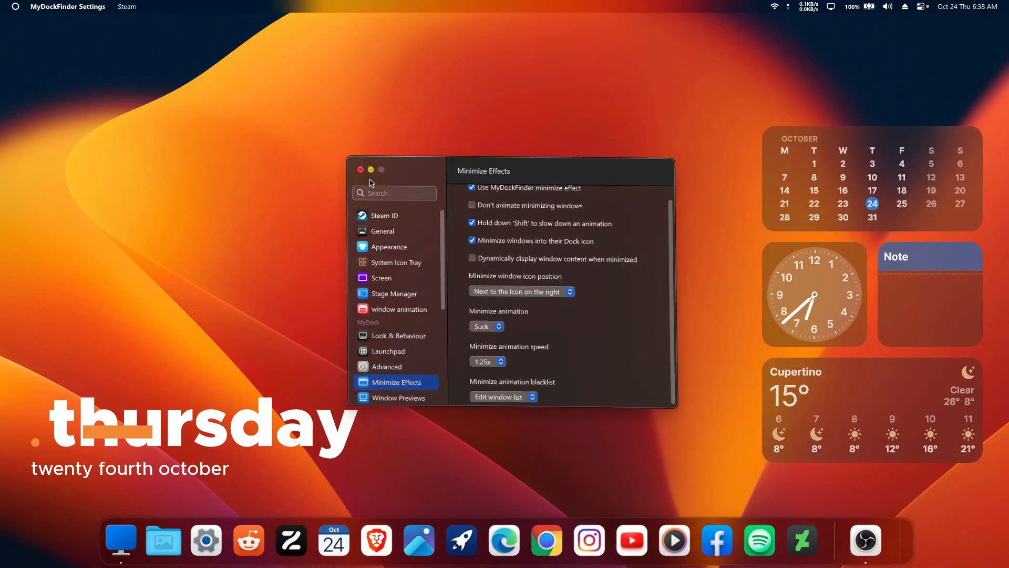
click(903, 543)
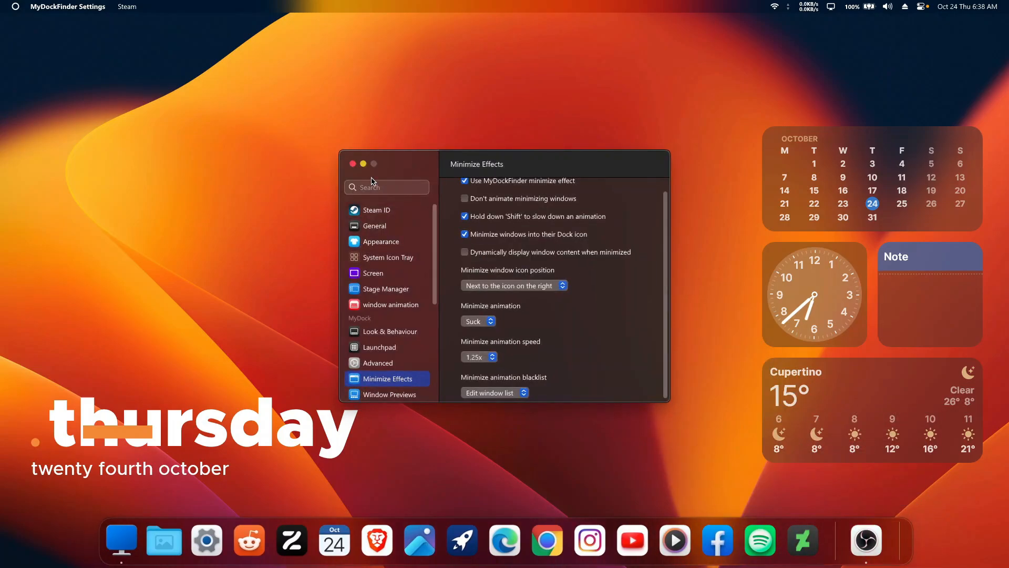
click(365, 164)
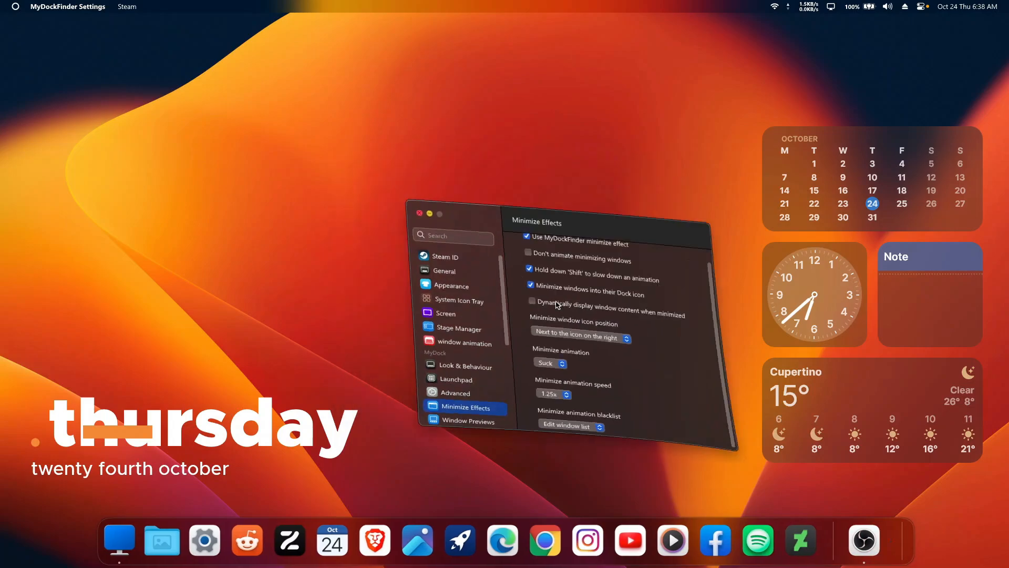
click(889, 541)
click(363, 164)
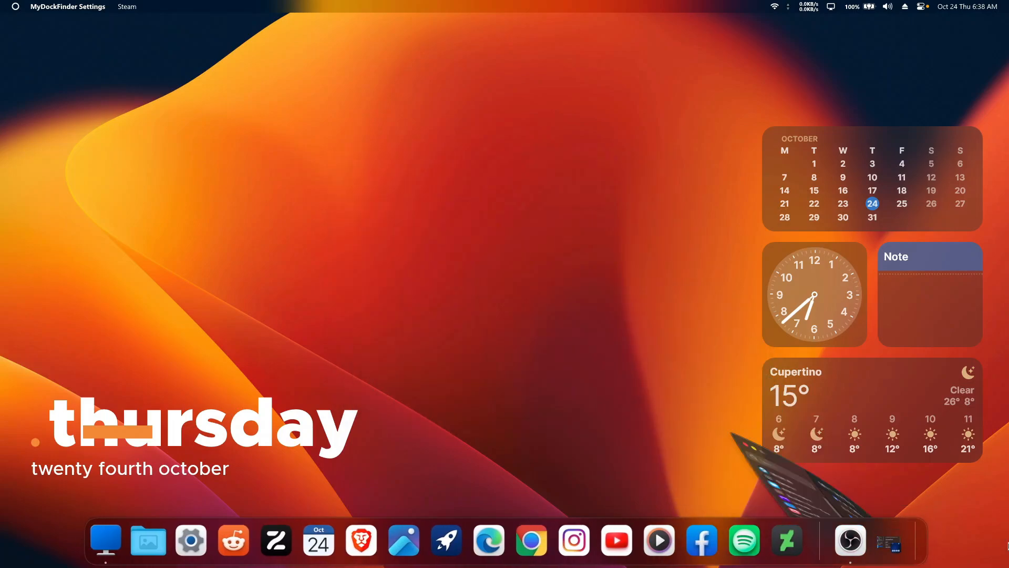